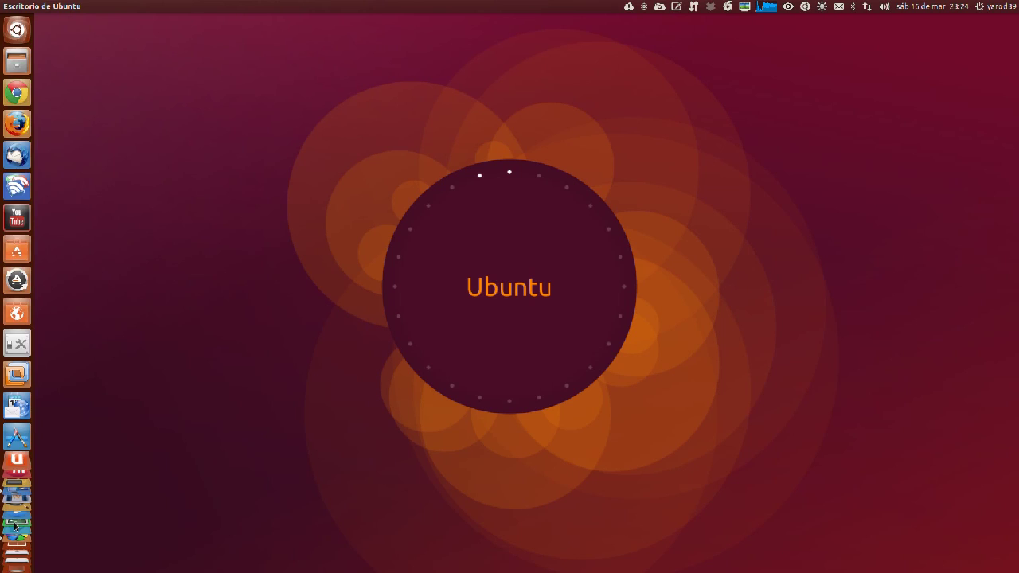
Bring the darktable window forward and maximize it to fill the screen.
left_click(16, 547)
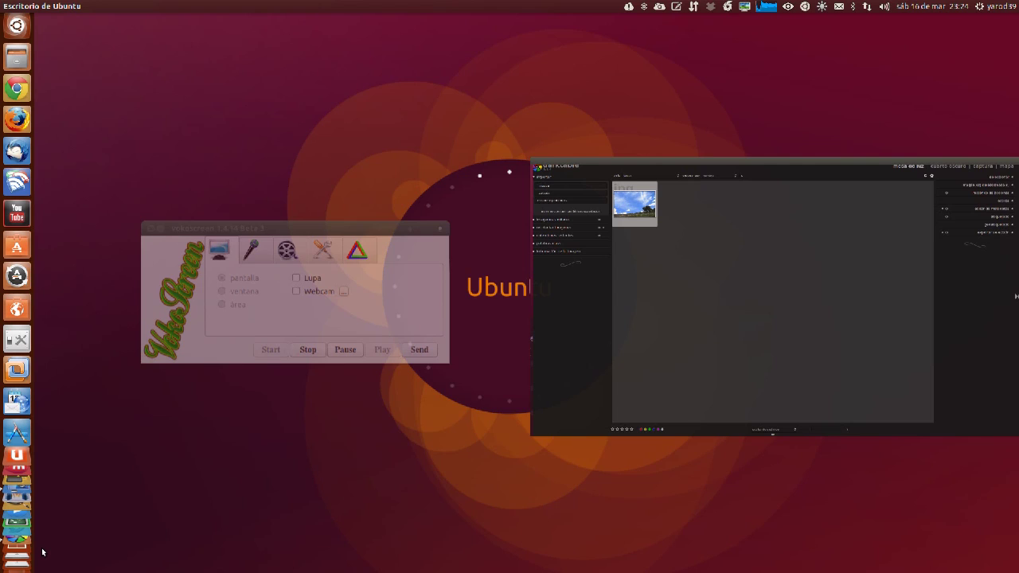
double_click(710, 170)
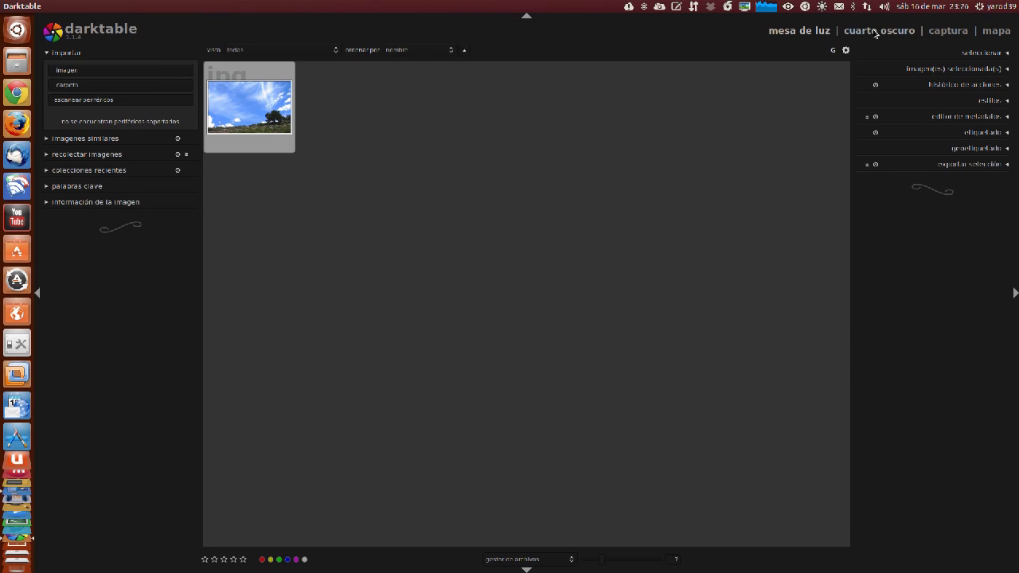
Open the sky photo in the darkroom, then try the capture view, which finds no camera.
left_click(875, 31)
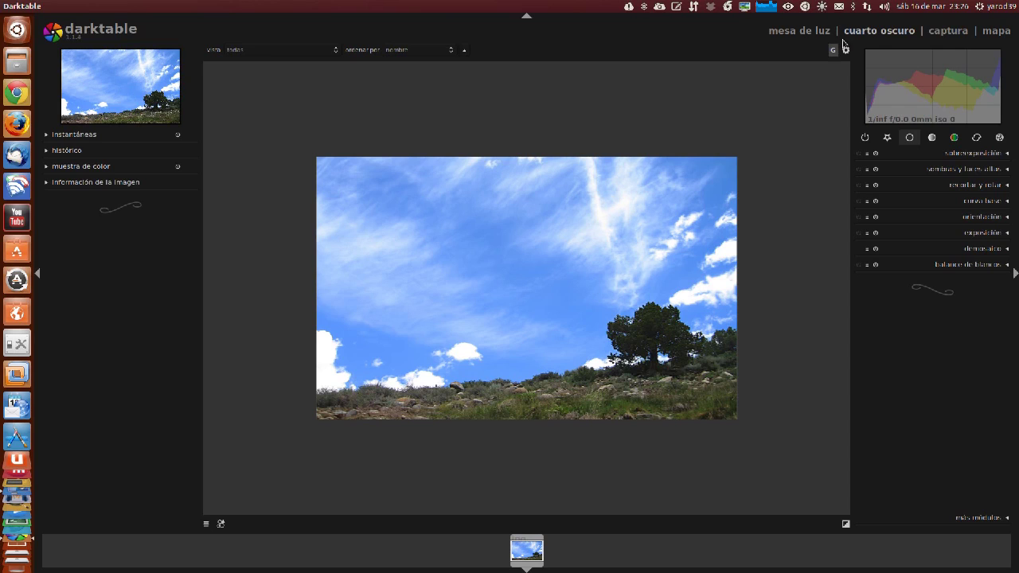
left_click(944, 32)
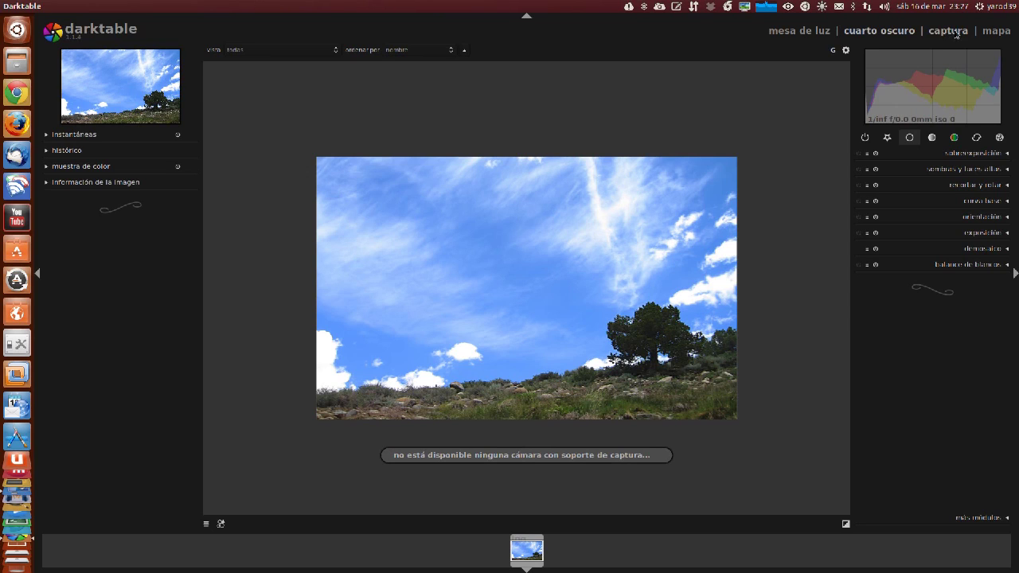
Switch to the 'mapa' view showing the world map.
left_click(994, 32)
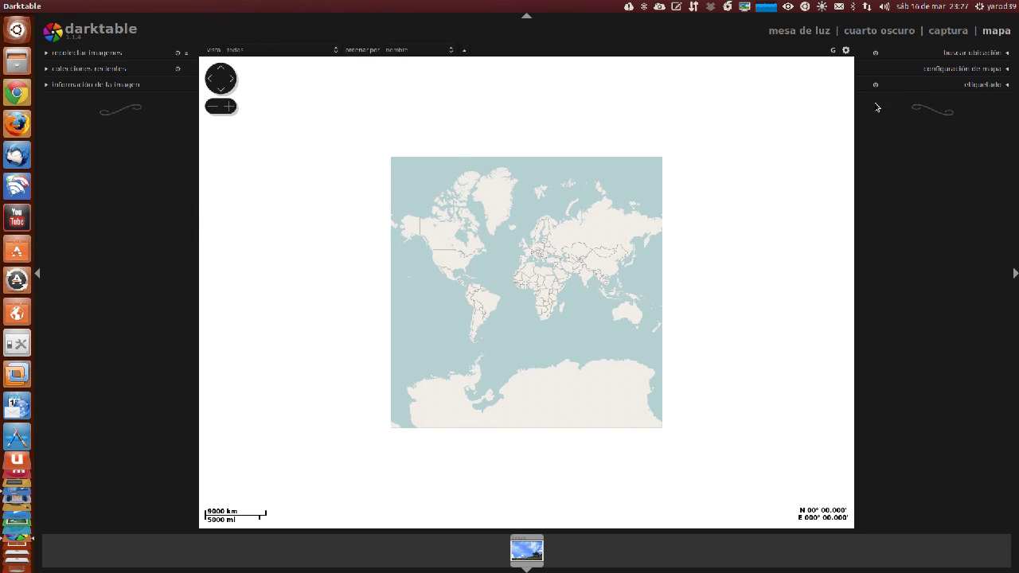
Expand and collapse the 'buscar ubicación' module, then go back to the lighttable.
left_click(977, 58)
left_click(976, 58)
left_click(802, 33)
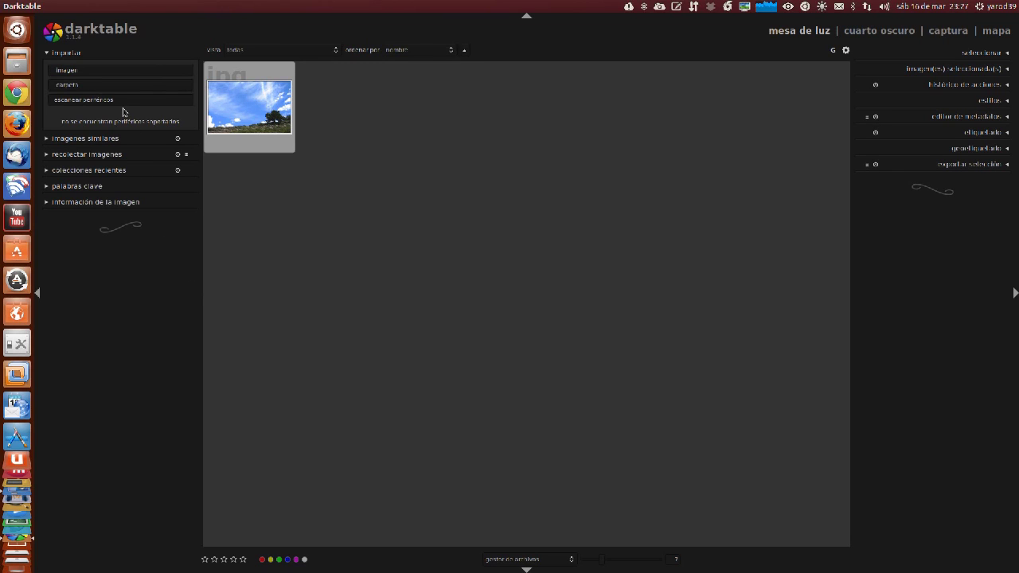
Open the single-image import dialog and browse into a numbered subfolder of Imágenes > wallpapers.
left_click(82, 74)
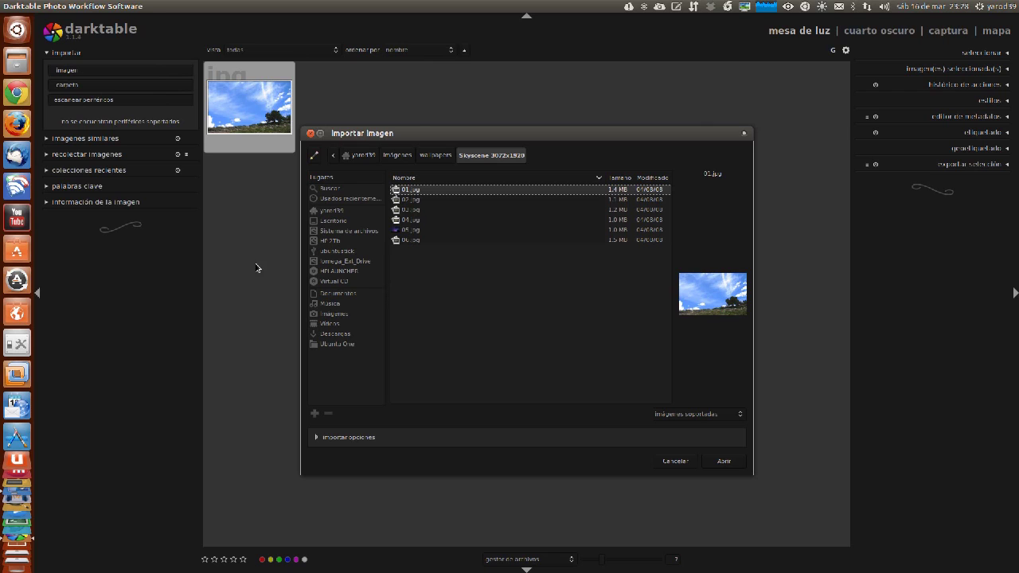
left_click(337, 315)
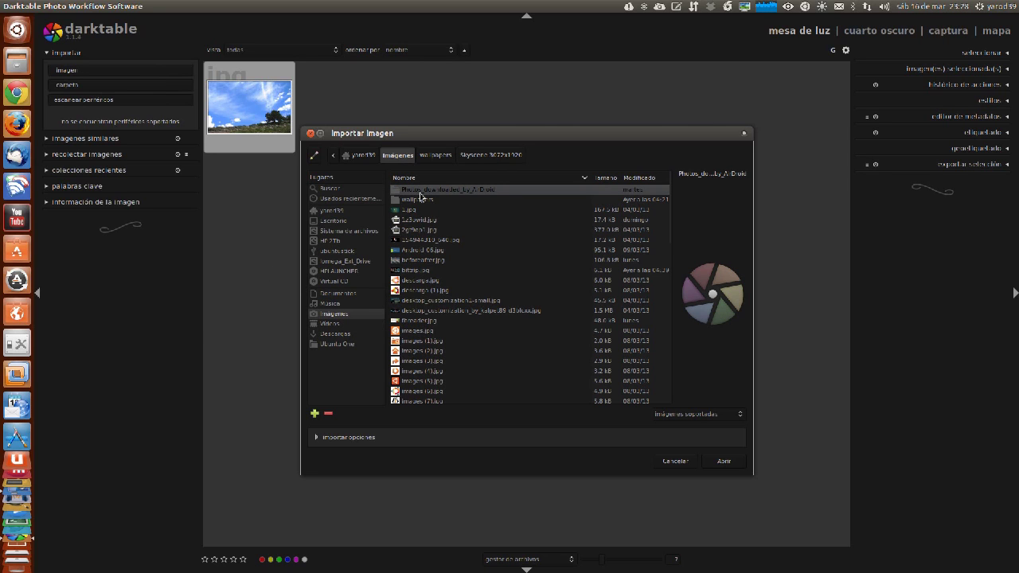
left_click(423, 192)
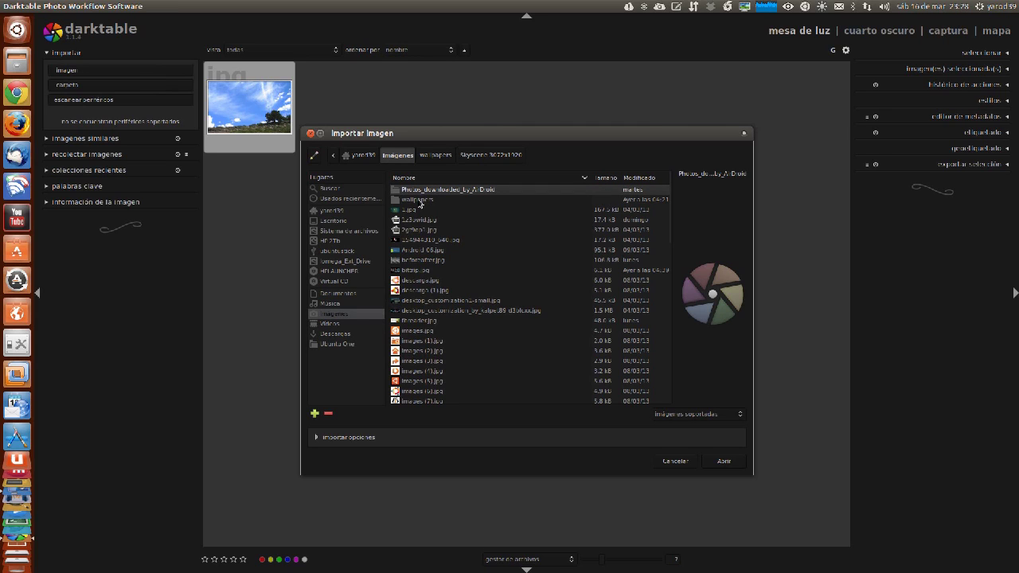
left_click(417, 200)
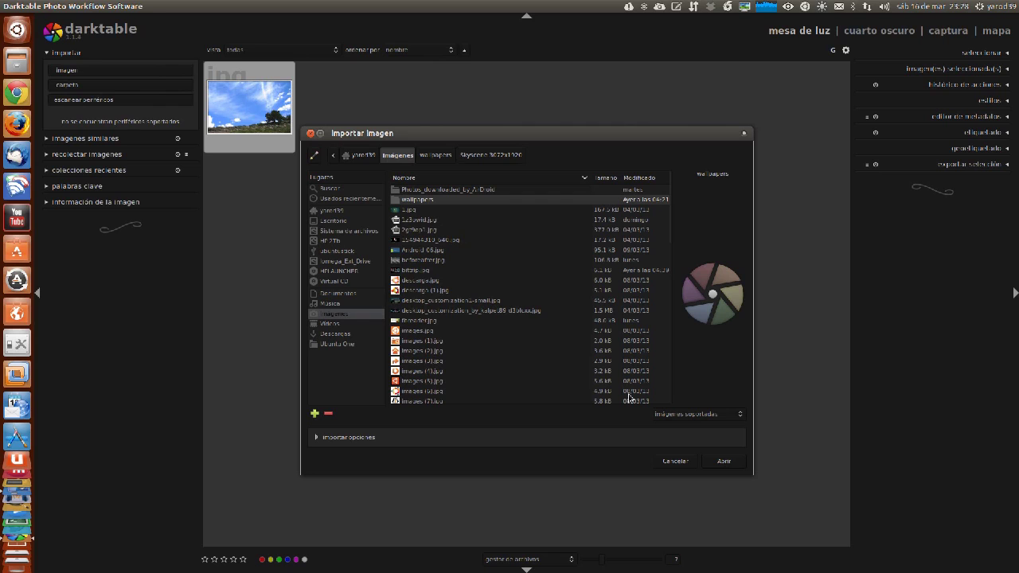
left_click(723, 462)
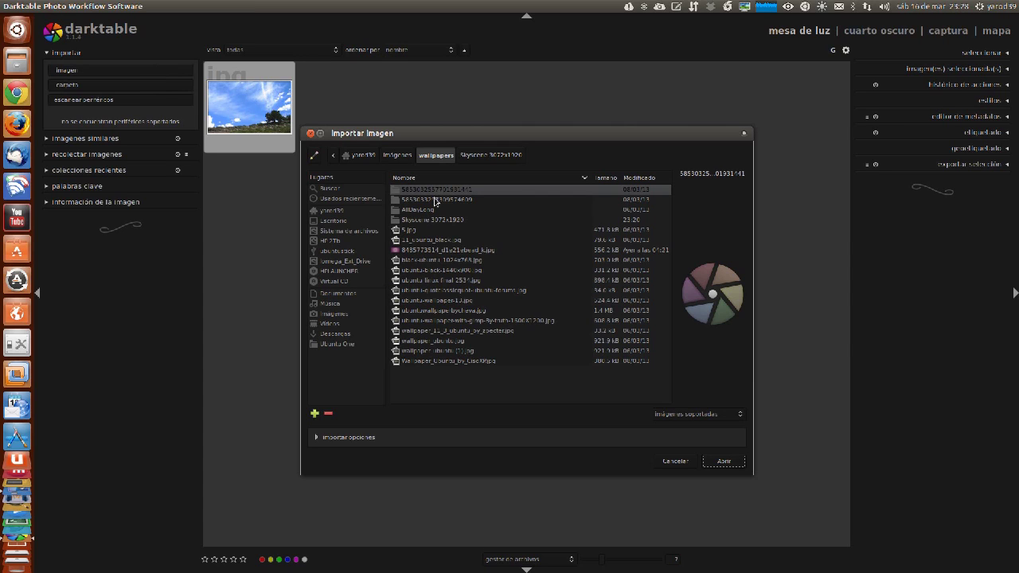
double_click(435, 200)
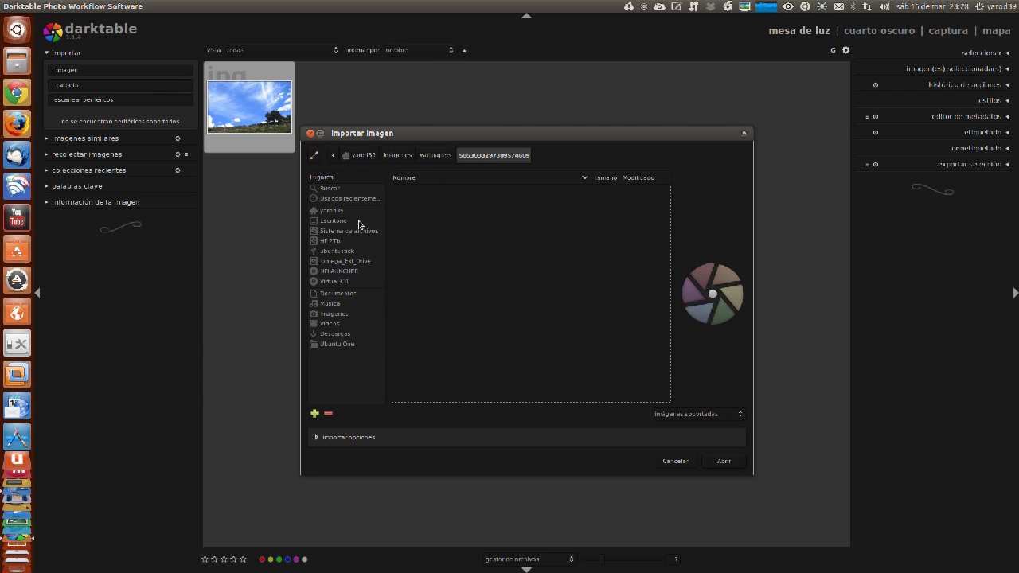
Return to Imágenes and switch the file filter to 'todos los archivos', then back to 'imágenes soportadas'.
left_click(335, 315)
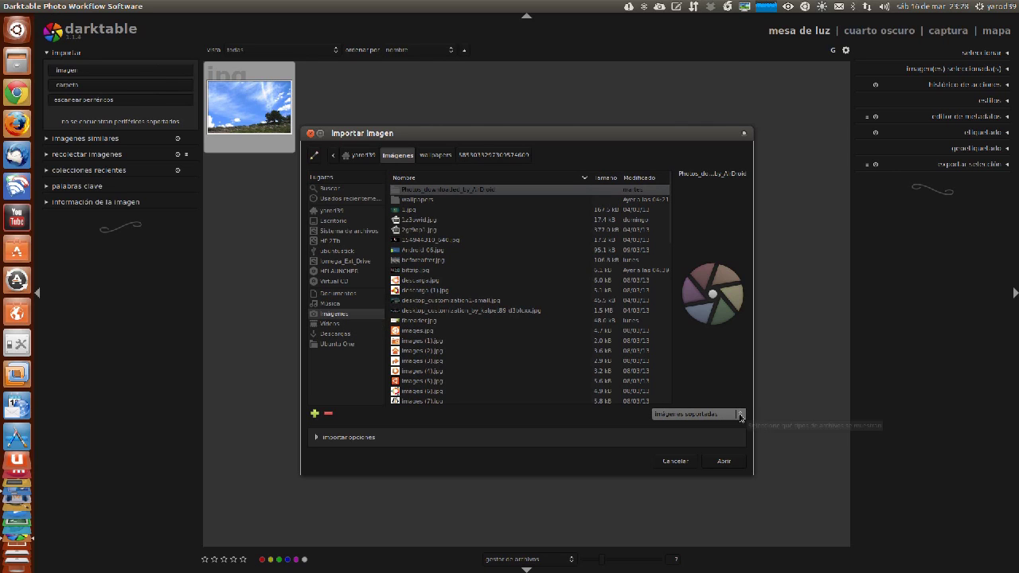
left_click(736, 415)
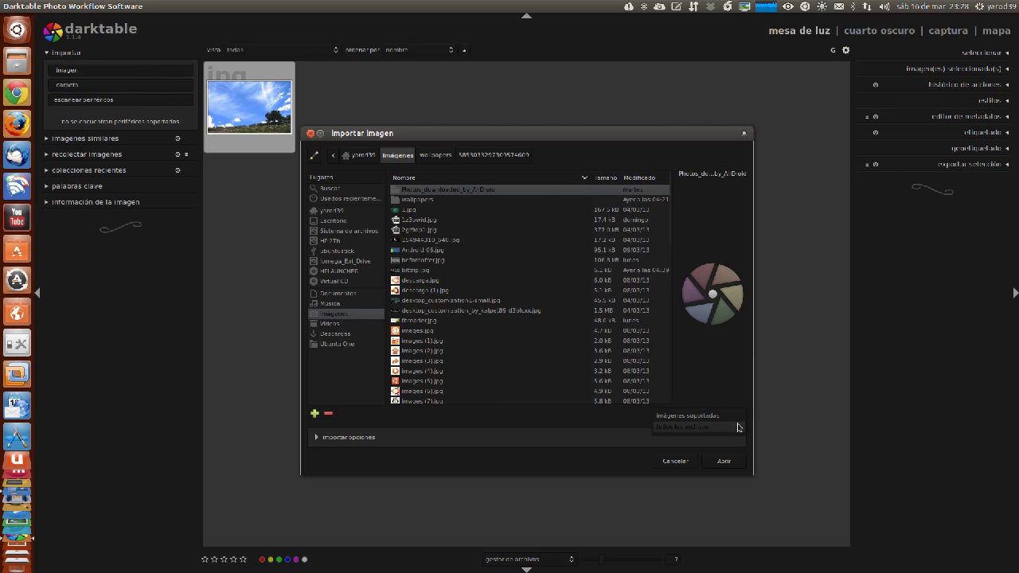
left_click(738, 427)
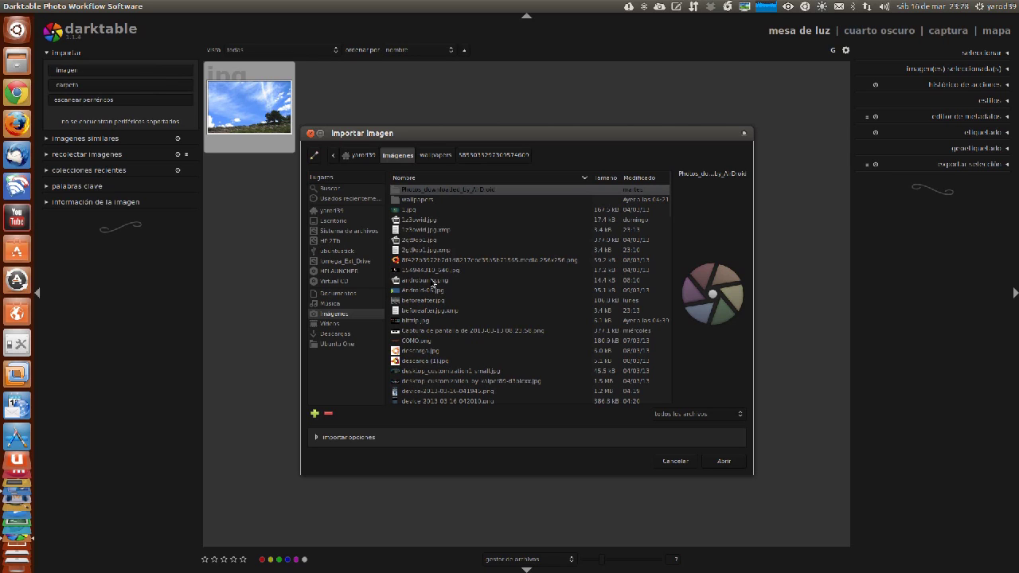
left_click(743, 417)
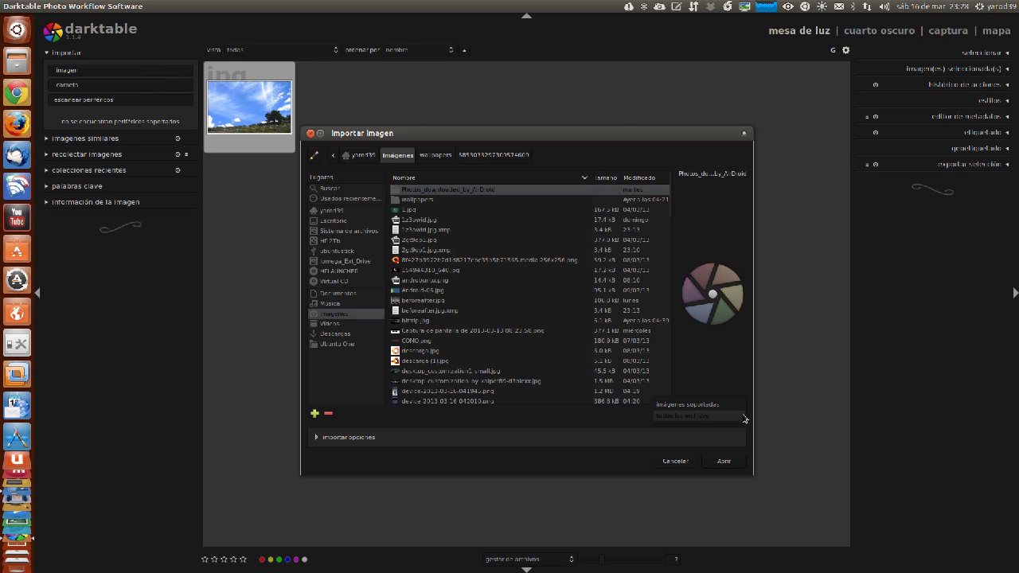
left_click(733, 404)
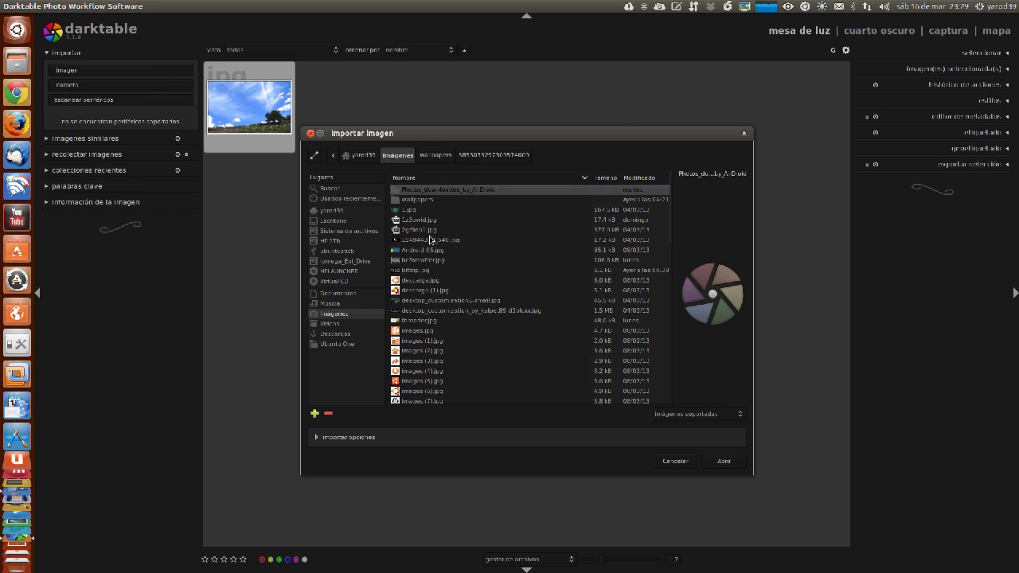
Bookmark the wallpapers folder in places and import AllDayLong/01.jpg into the darkroom.
left_click(414, 199)
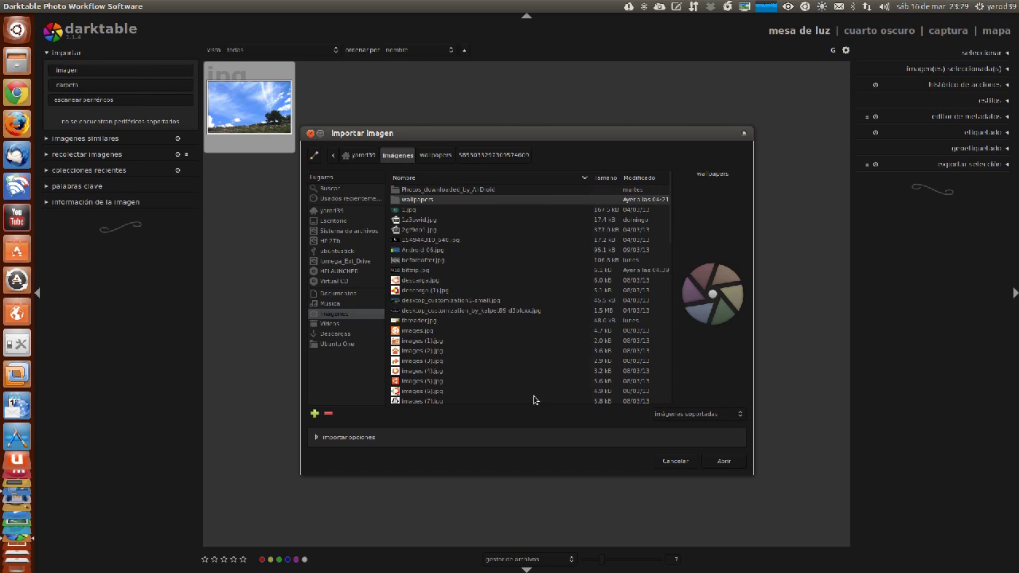
left_click(315, 413)
left_click(335, 353)
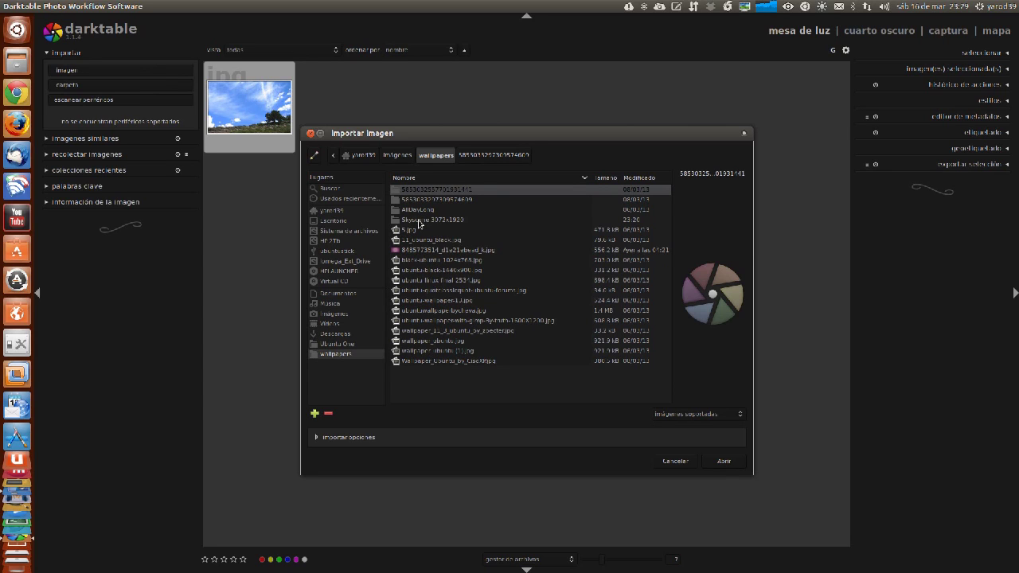
double_click(418, 209)
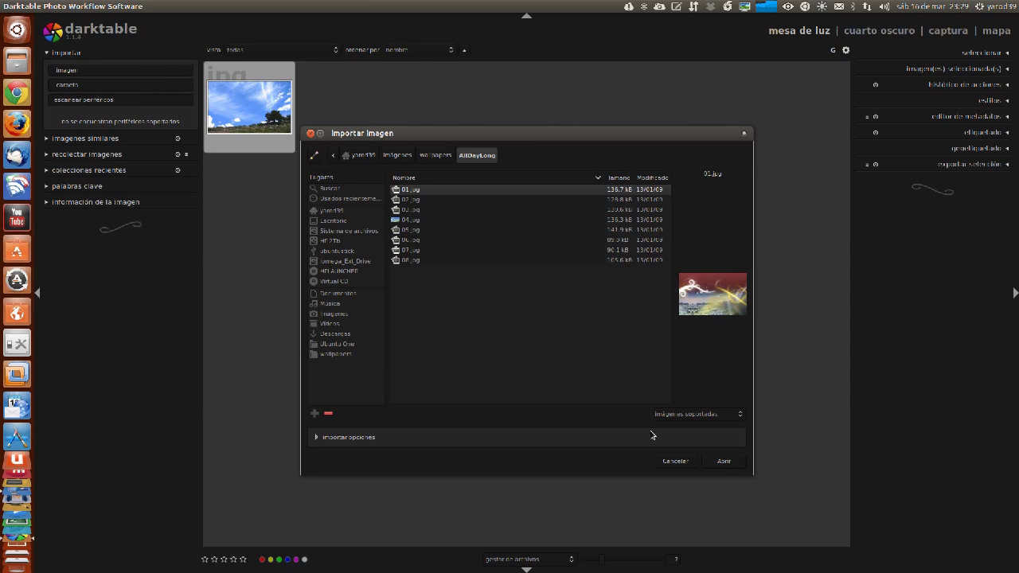
left_click(724, 461)
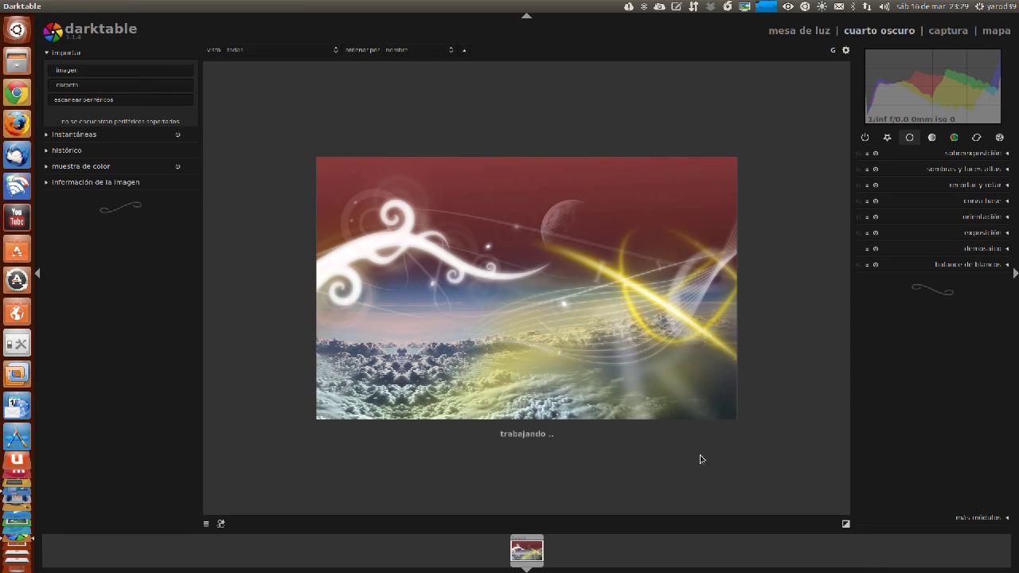
Return to the lighttable and leave the 'vista' rating filter on 'todas'.
left_click(799, 35)
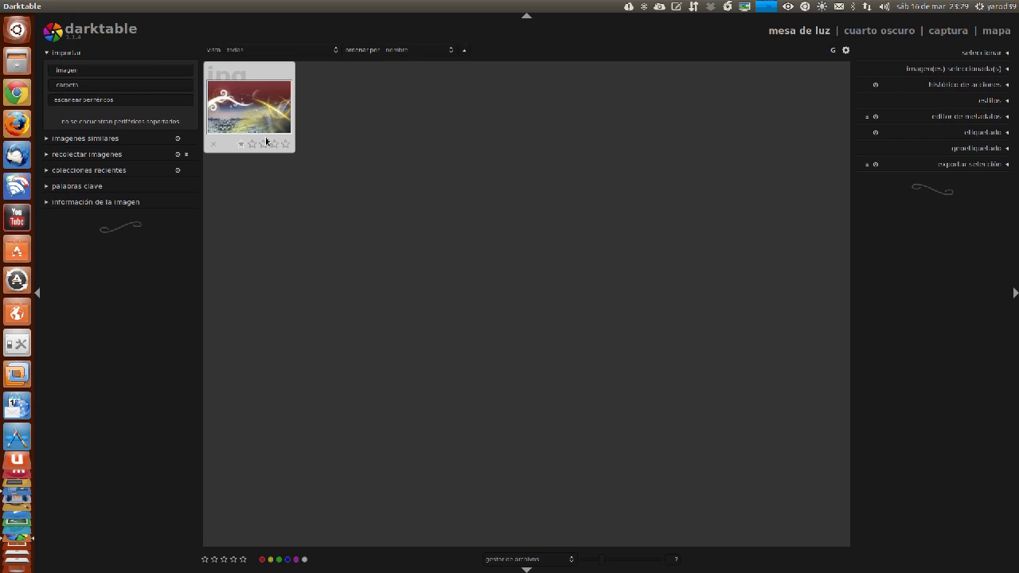
left_click(236, 51)
left_click(236, 53)
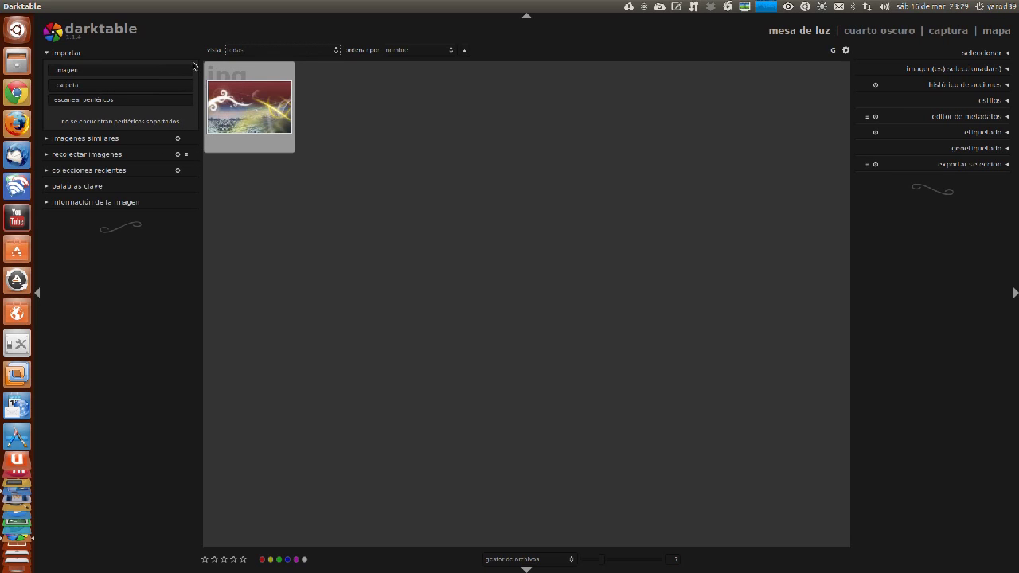
left_click(339, 53)
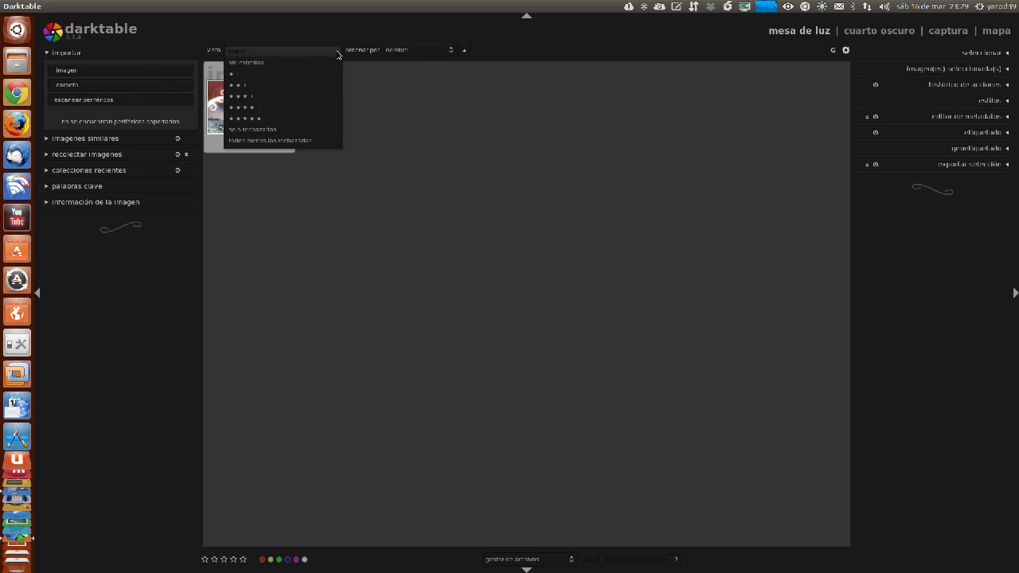
left_click(338, 58)
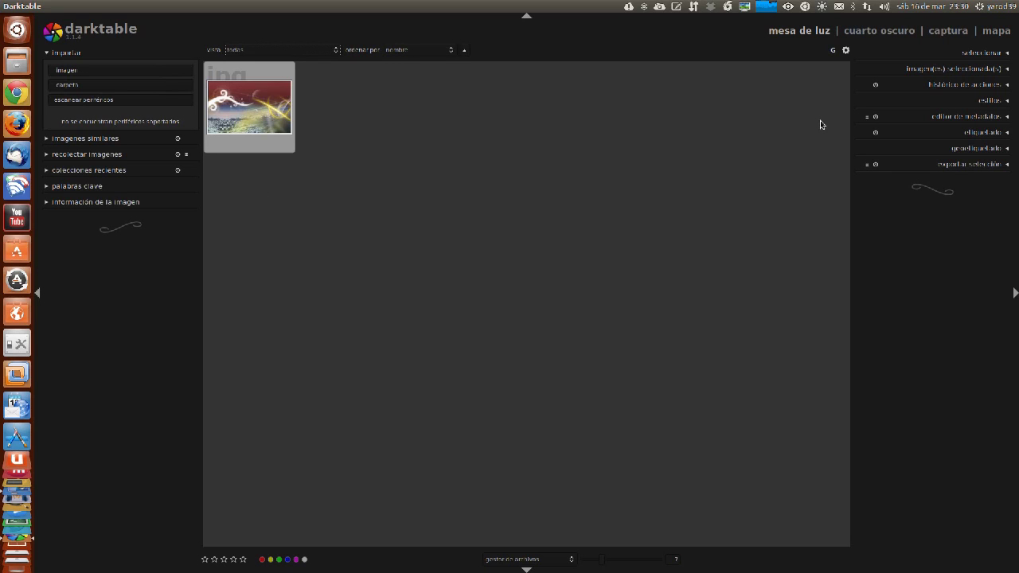
left_click(100, 85)
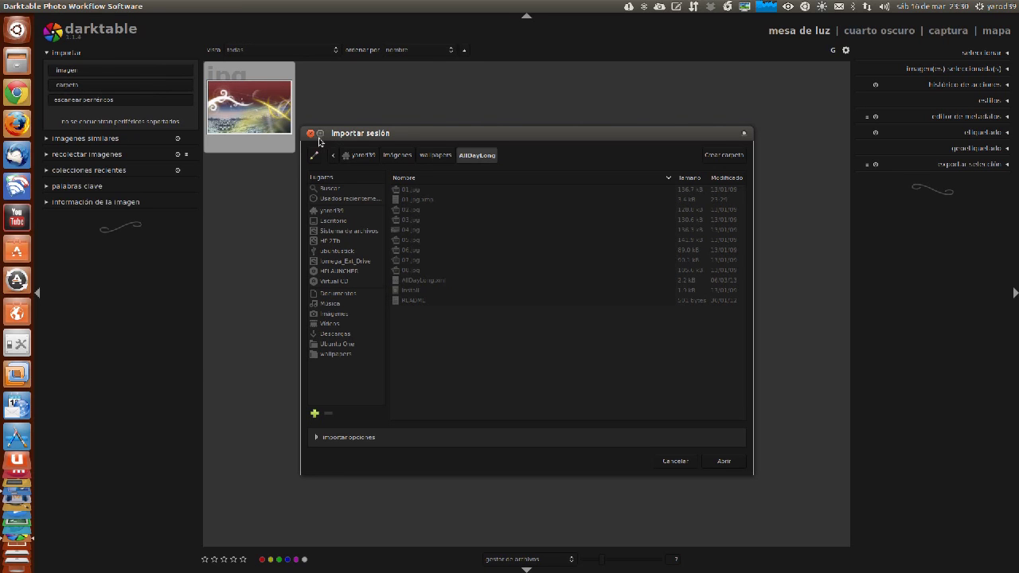
left_click(310, 133)
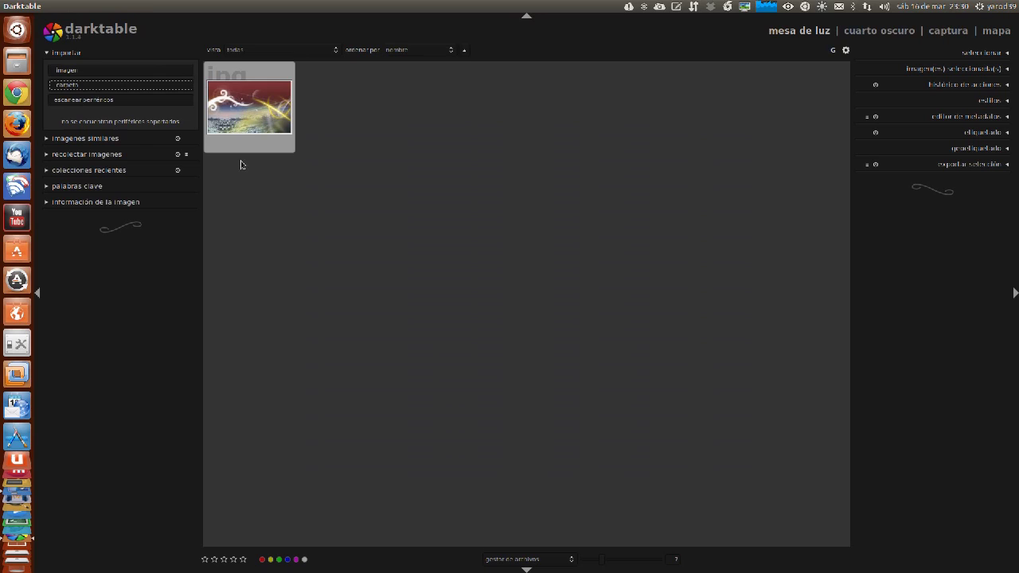
left_click(114, 102)
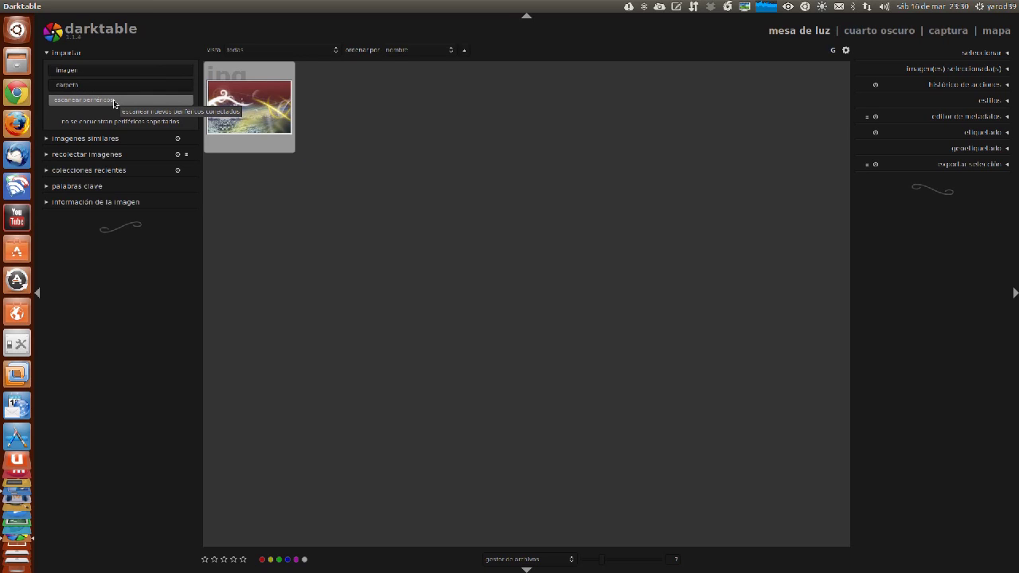
left_click(114, 102)
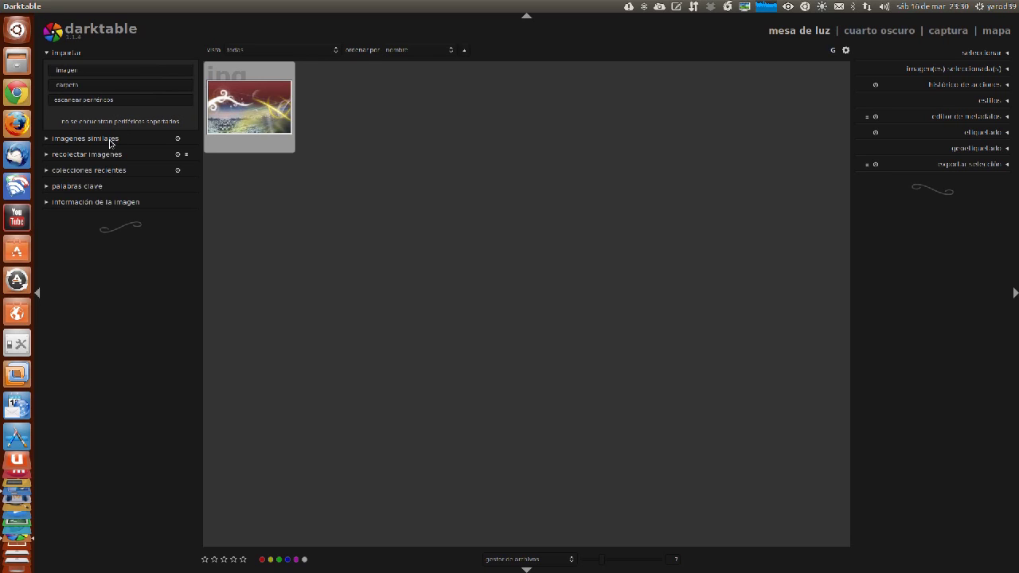
left_click(110, 141)
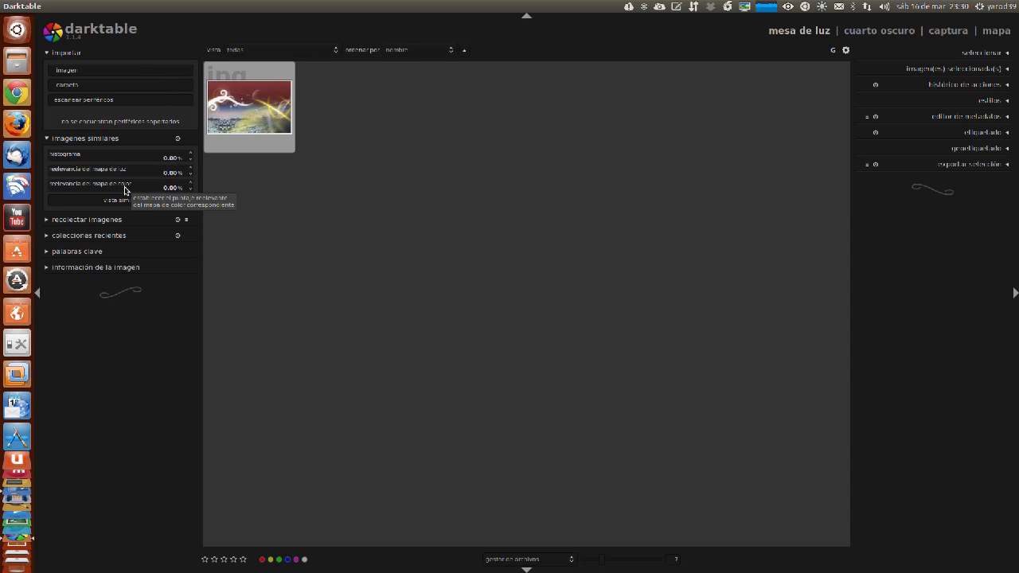
left_click(190, 153)
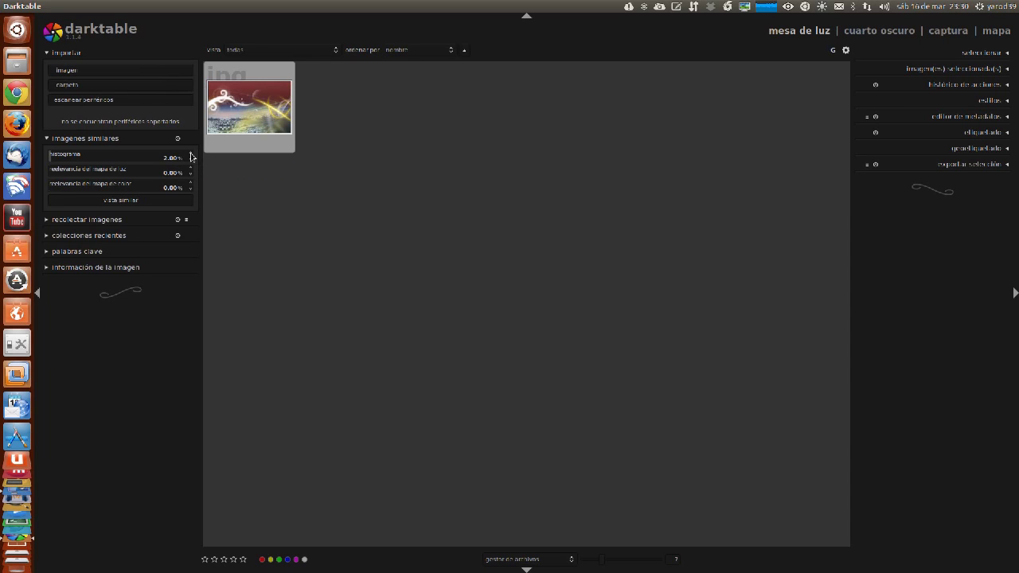
left_click(190, 158)
left_click(93, 139)
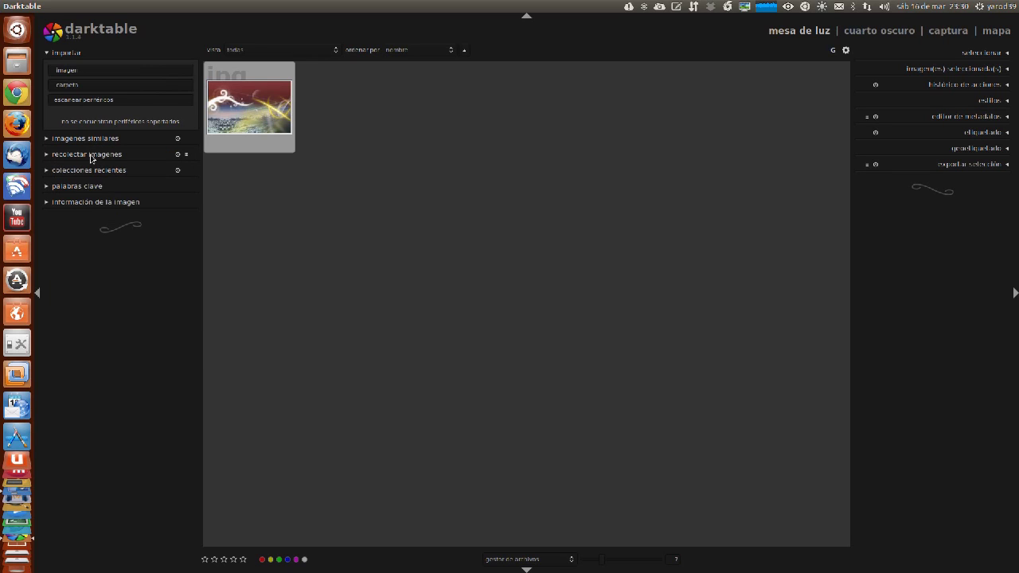
Collect images by session from the wallpapers folder, then expand 'colecciones recientes'.
left_click(91, 155)
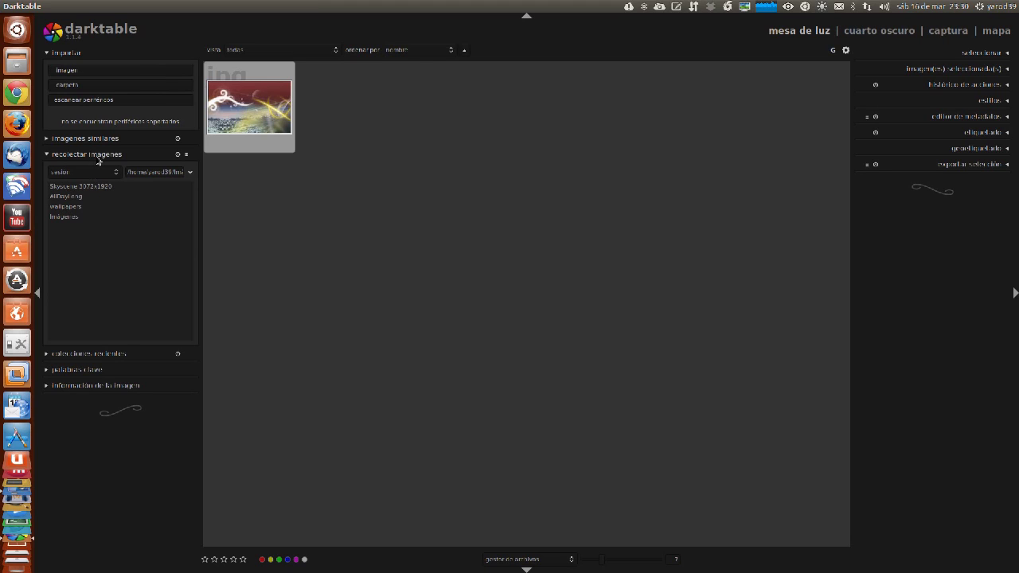
left_click(116, 174)
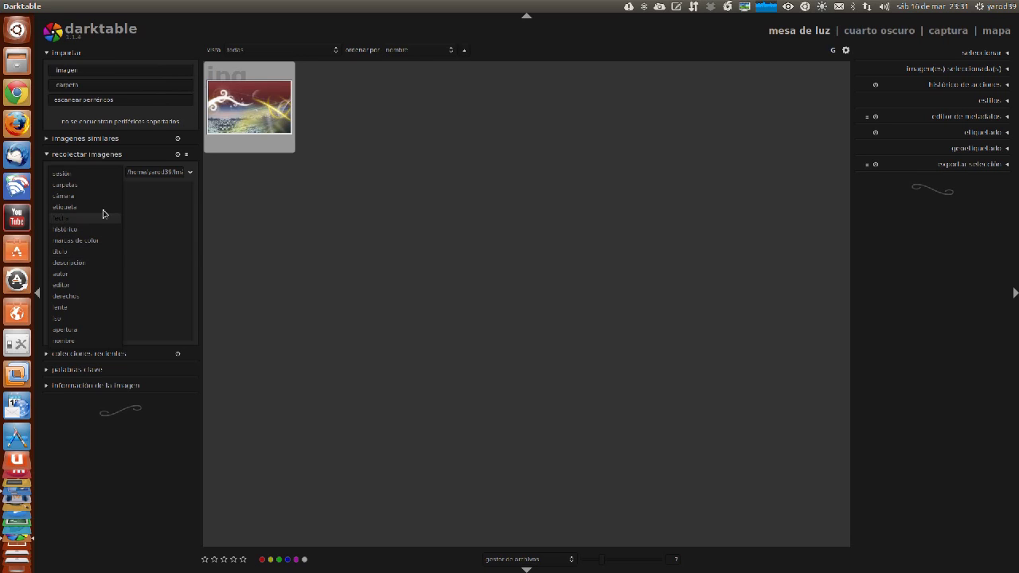
left_click(106, 175)
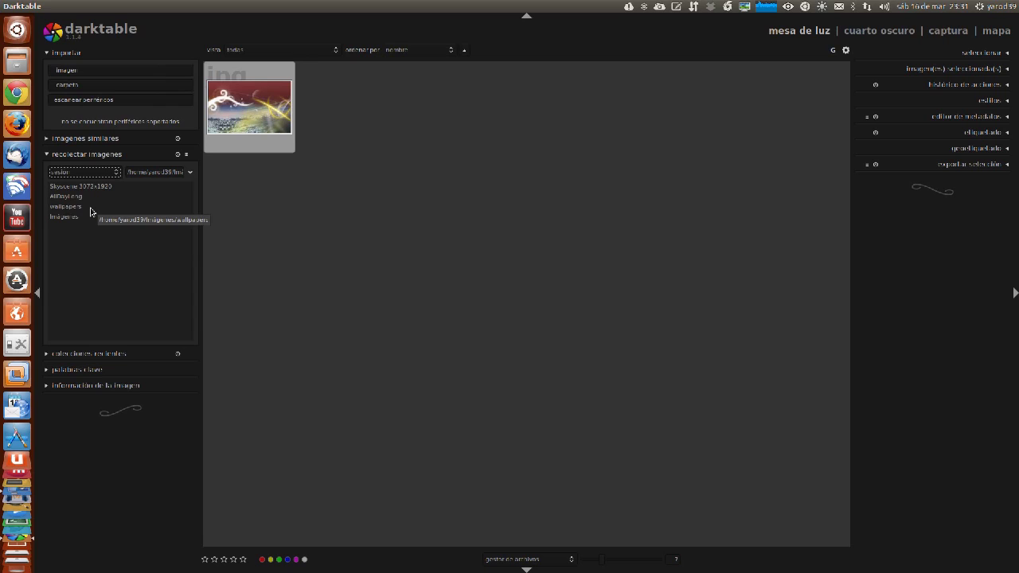
left_click(90, 209)
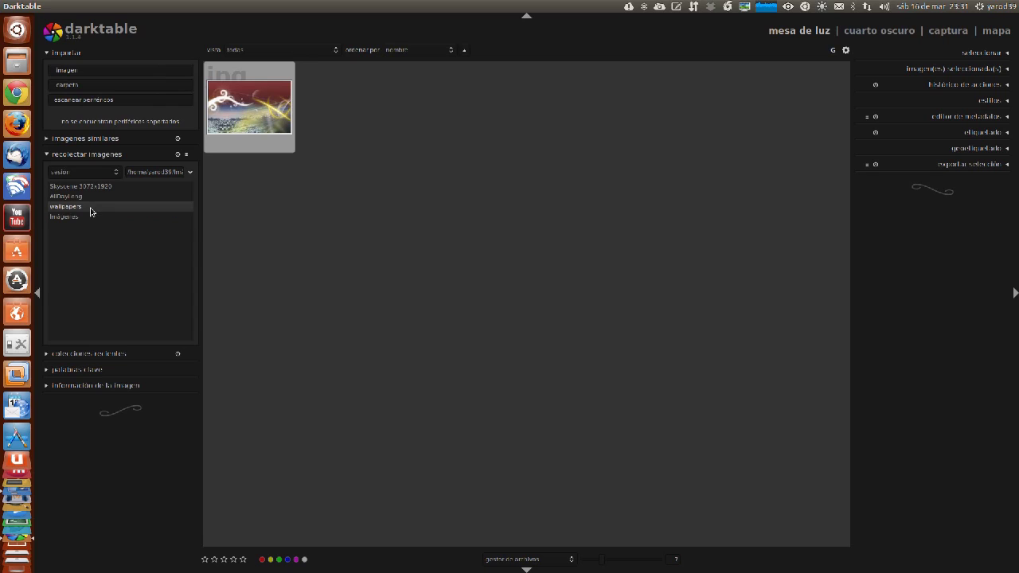
left_click(105, 156)
left_click(100, 172)
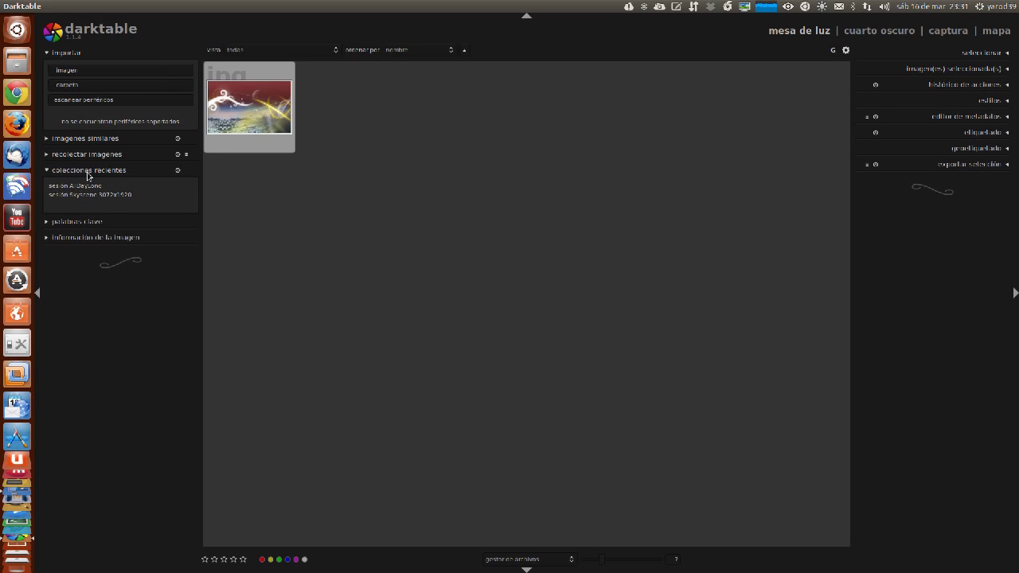
Filter the collection by the darktable keyword and expand 'información de la imagen'.
left_click(88, 176)
left_click(83, 189)
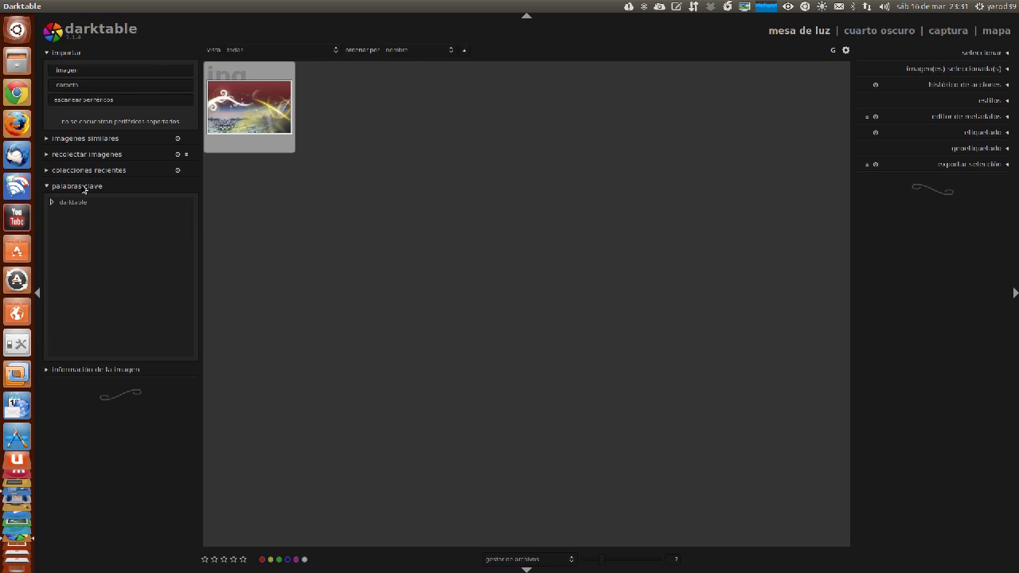
left_click(79, 205)
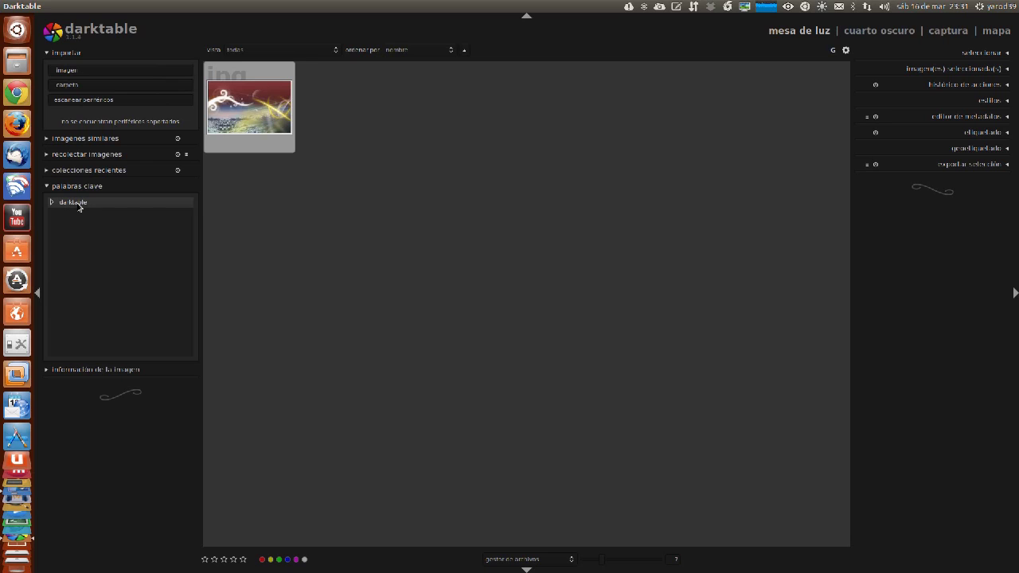
double_click(80, 204)
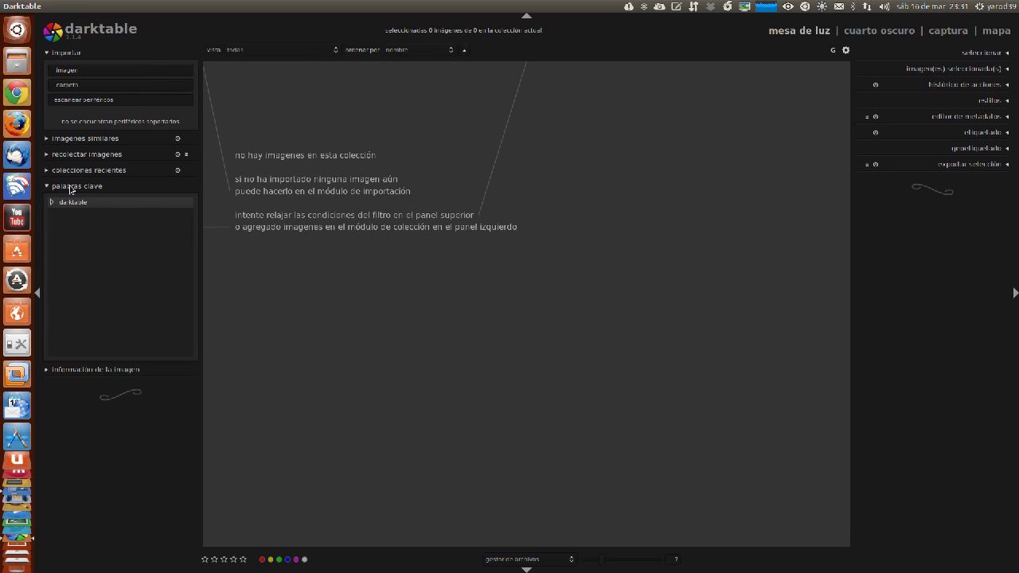
left_click(71, 188)
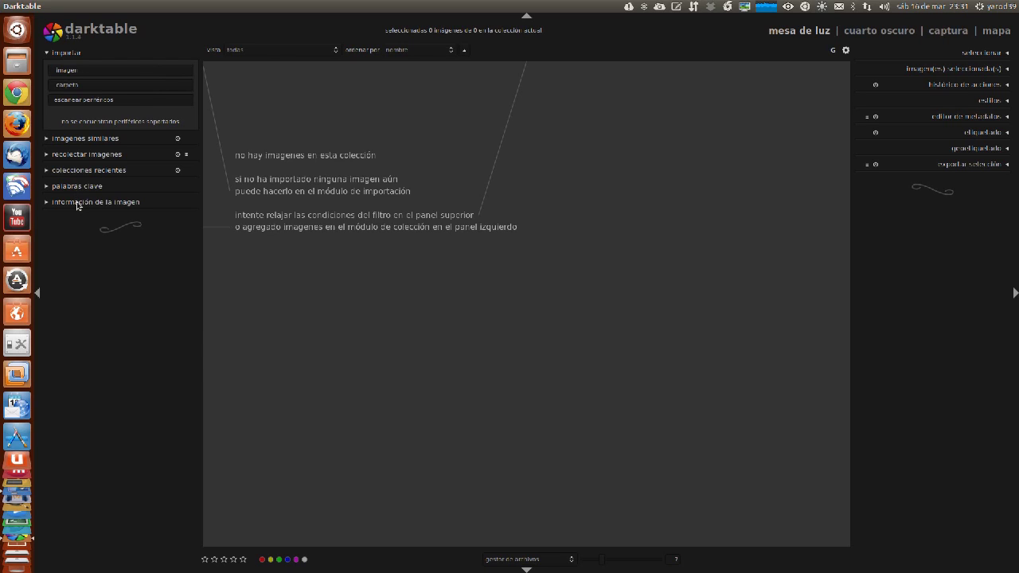
left_click(78, 204)
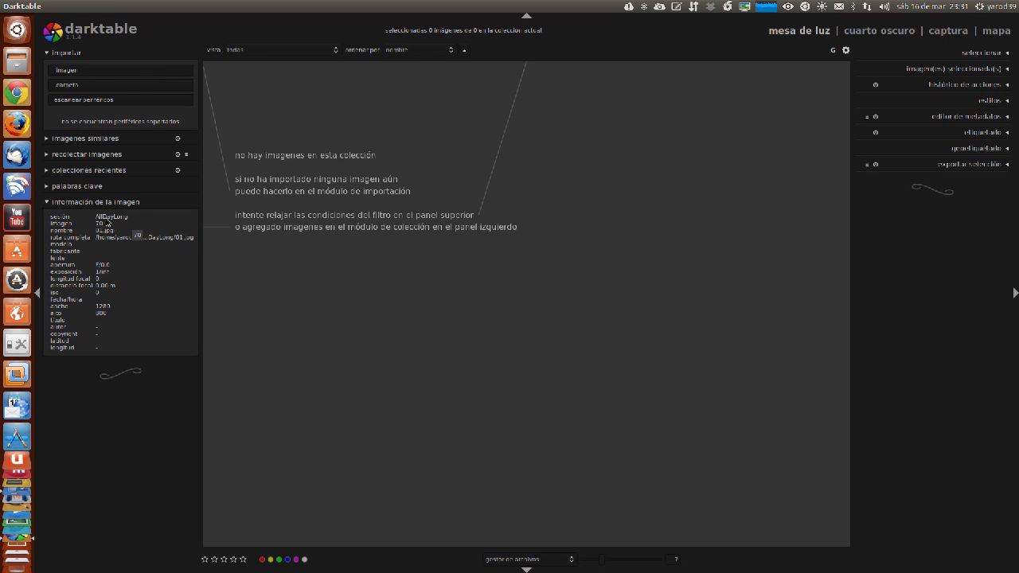
Import the single image 01.jpg from AllDayLong and open it in the darkroom.
left_click(86, 75)
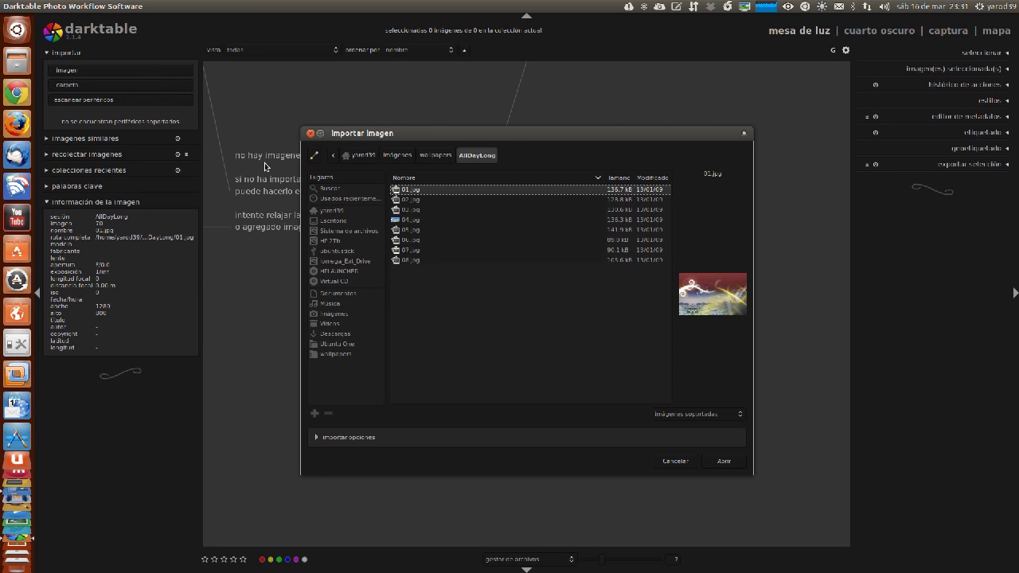
double_click(413, 191)
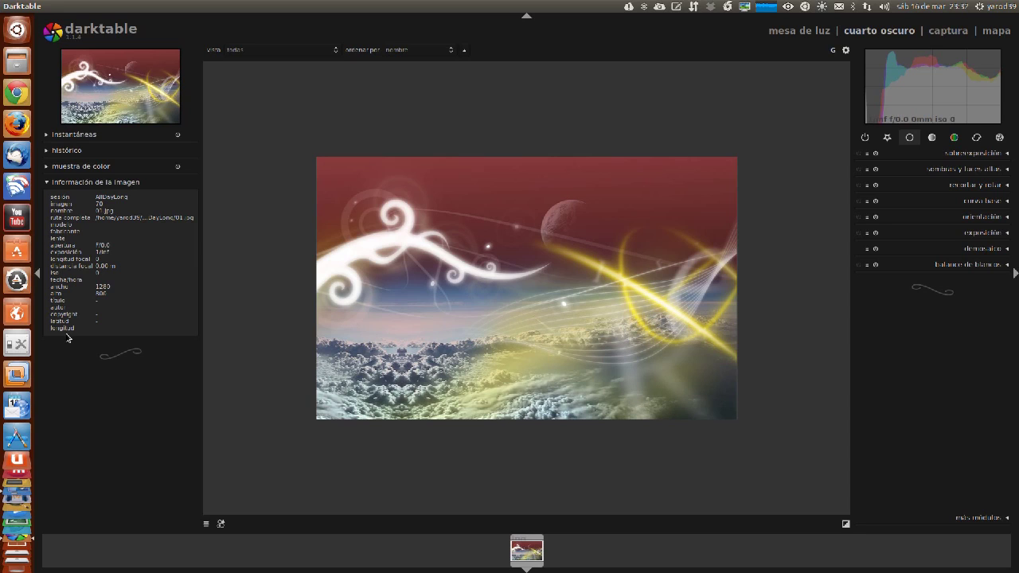
Collapse the image information and leave the rating filter showing all images.
left_click(48, 183)
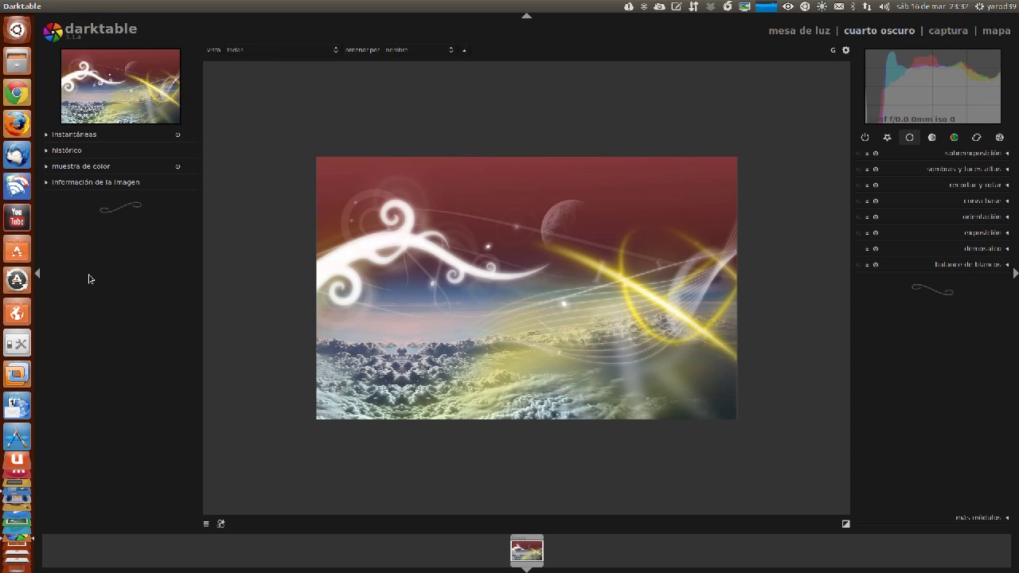
left_click(242, 55)
left_click(243, 53)
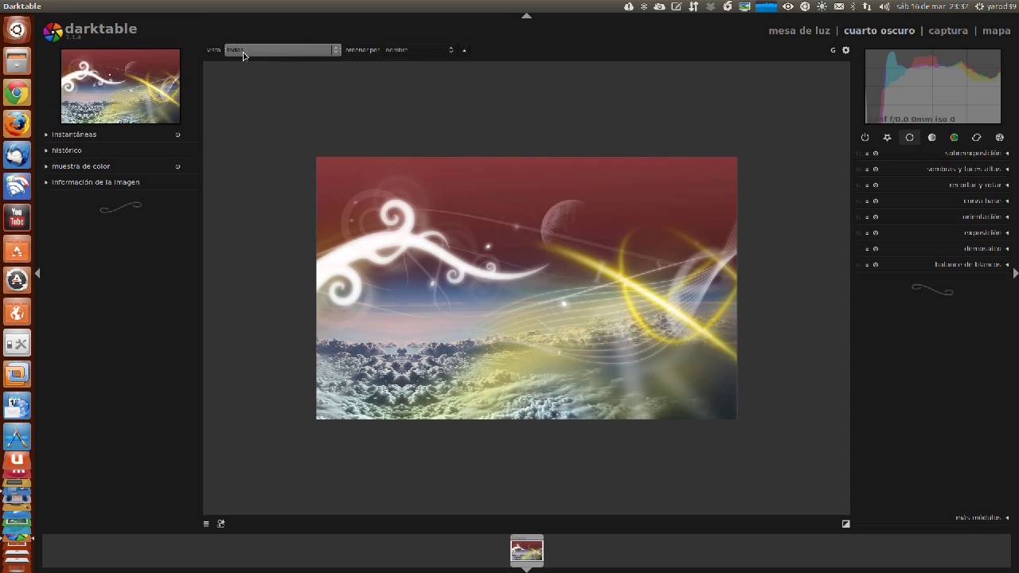
Take two snapshots of the unedited image, then briefly peek at the history.
left_click(85, 137)
left_click(85, 137)
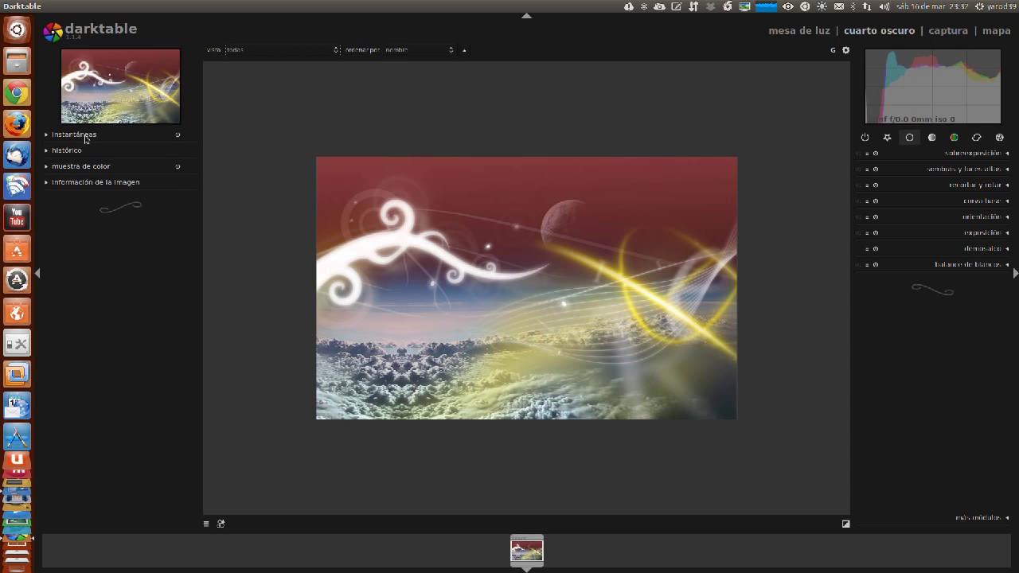
left_click(90, 154)
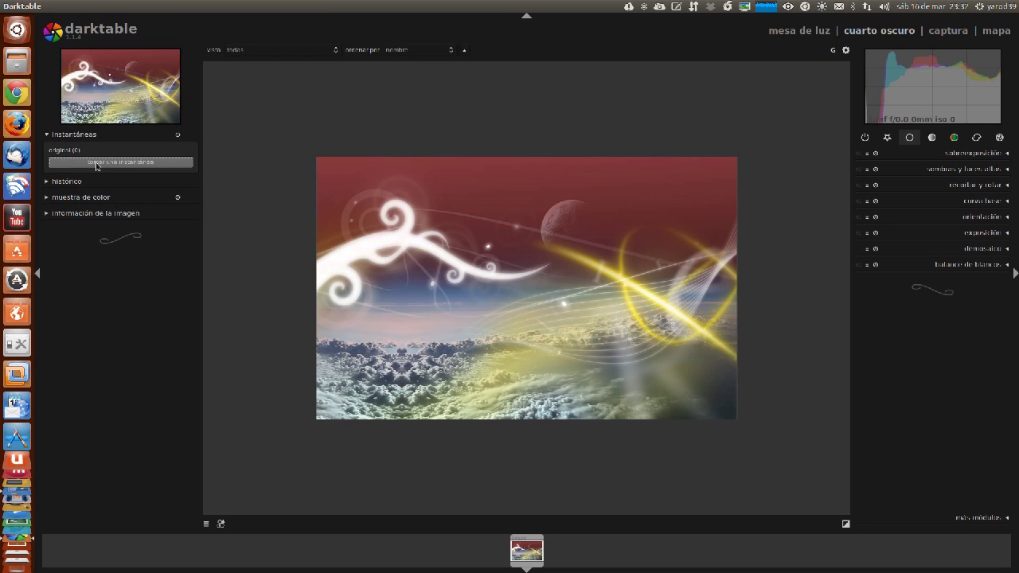
left_click(96, 163)
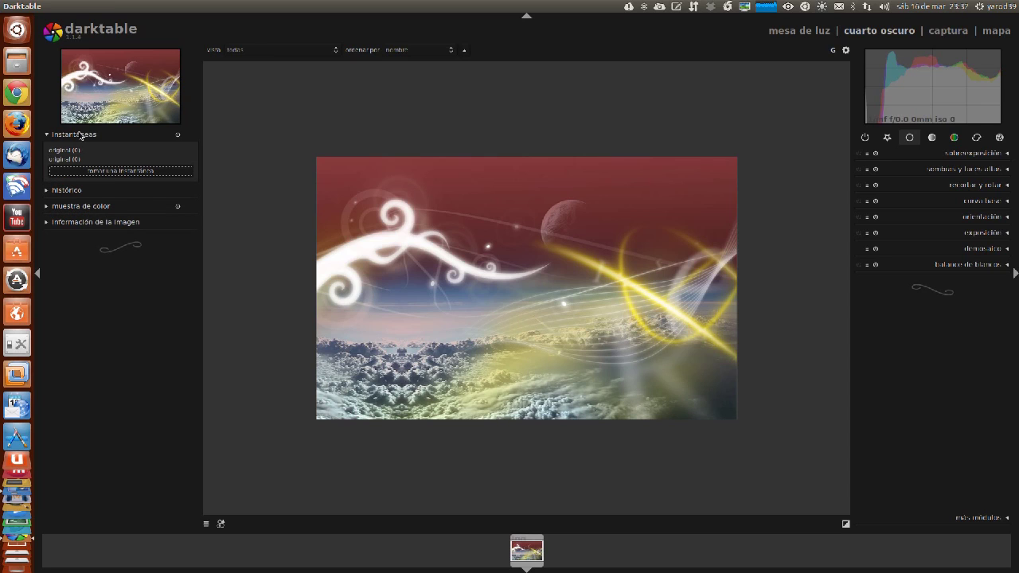
left_click(80, 134)
left_click(70, 151)
left_click(70, 151)
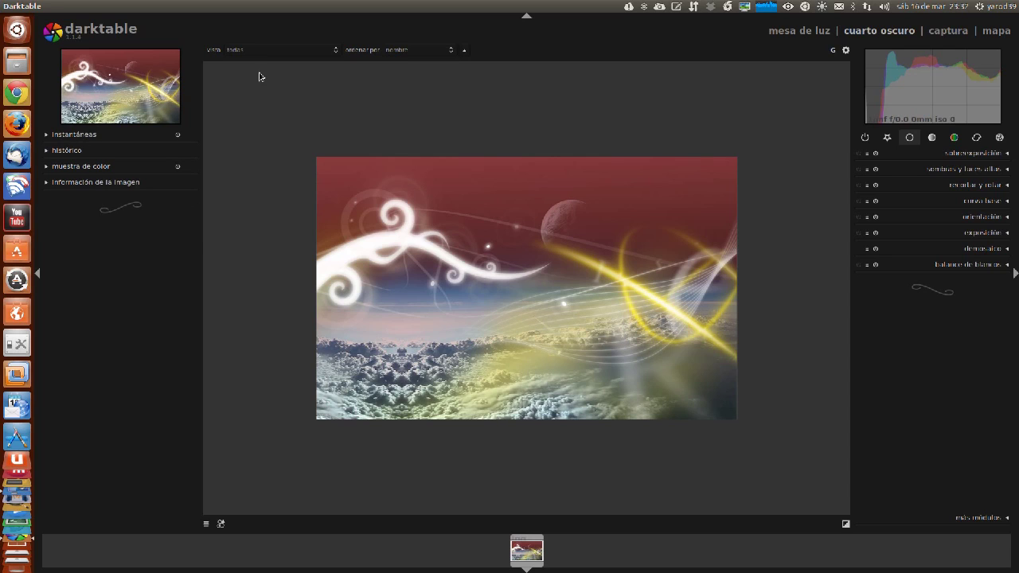
Import the purple Ubuntu wallpaper from the wallpapers folder and return to the lighttable.
left_click(792, 32)
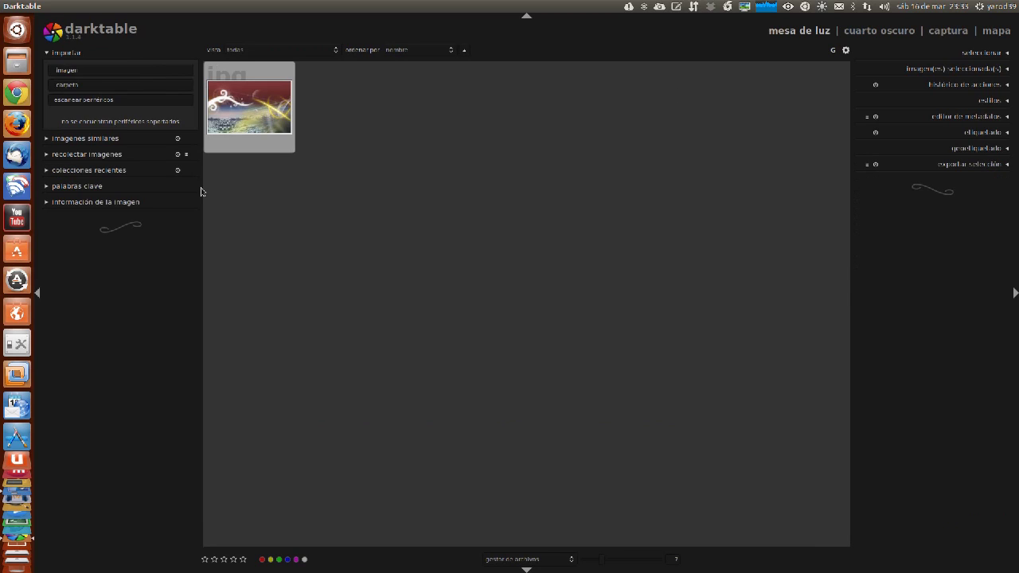
left_click(77, 76)
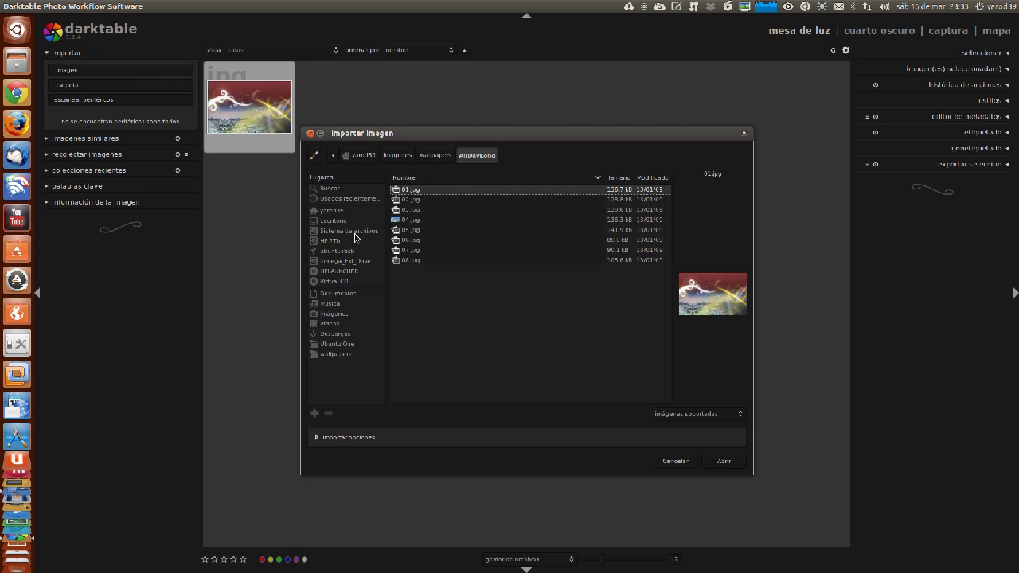
left_click(436, 156)
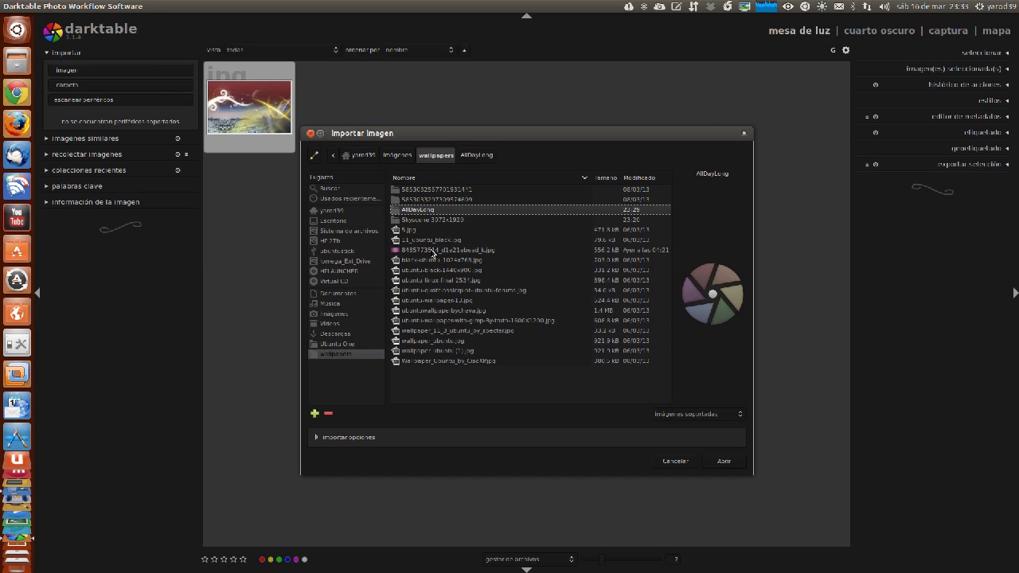
left_click(433, 250)
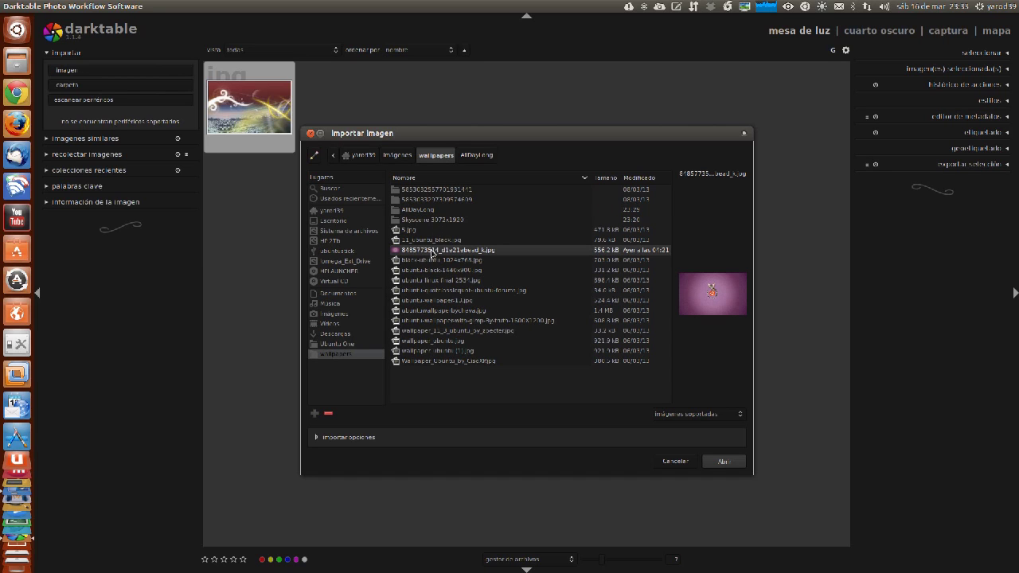
double_click(433, 250)
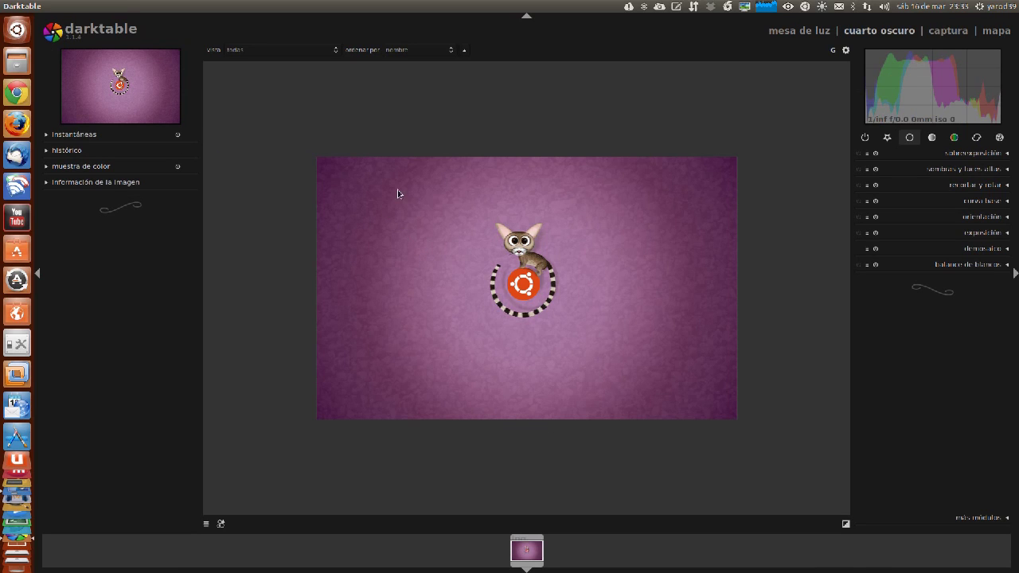
left_click(794, 32)
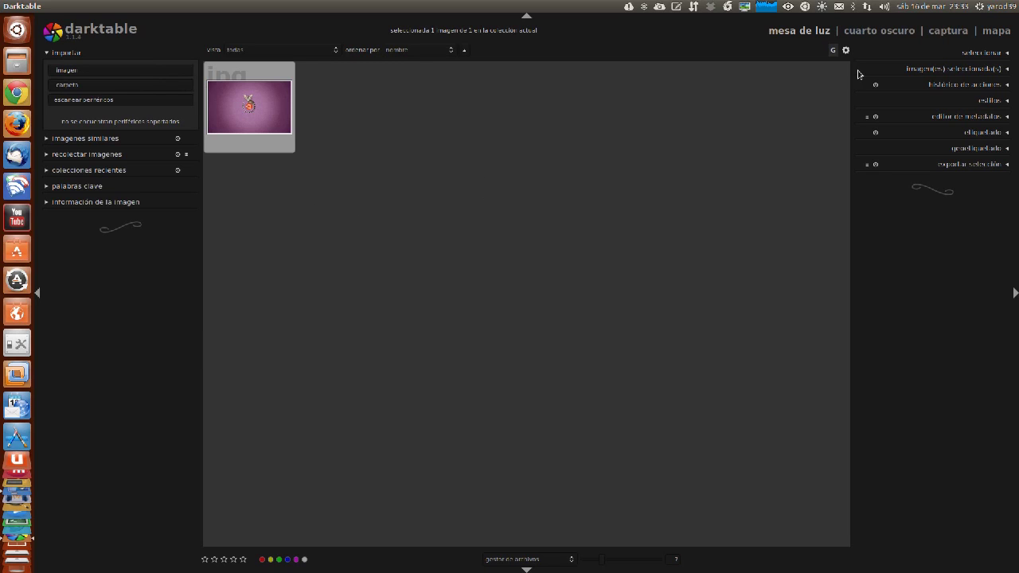
left_click(834, 51)
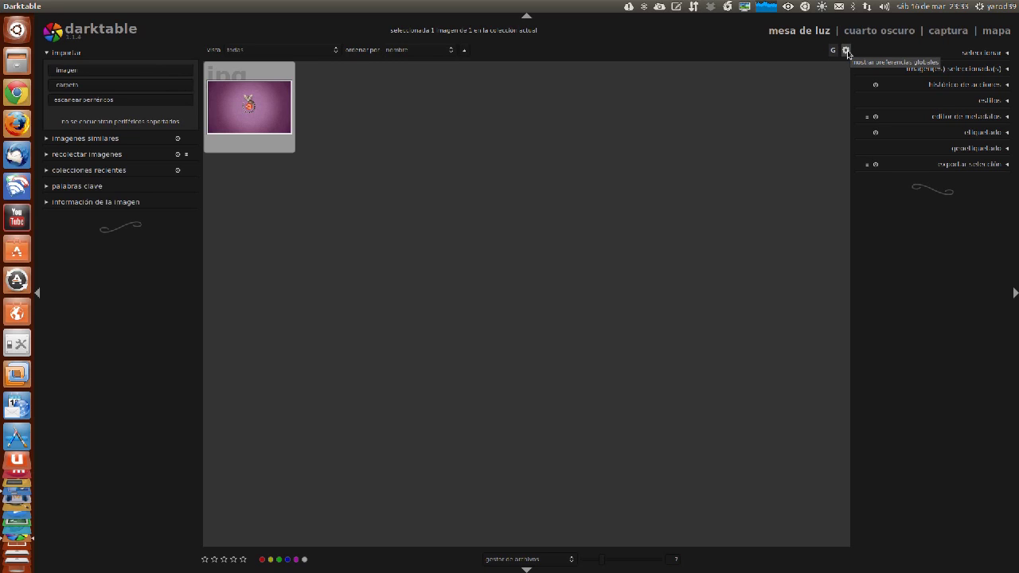
left_click(846, 50)
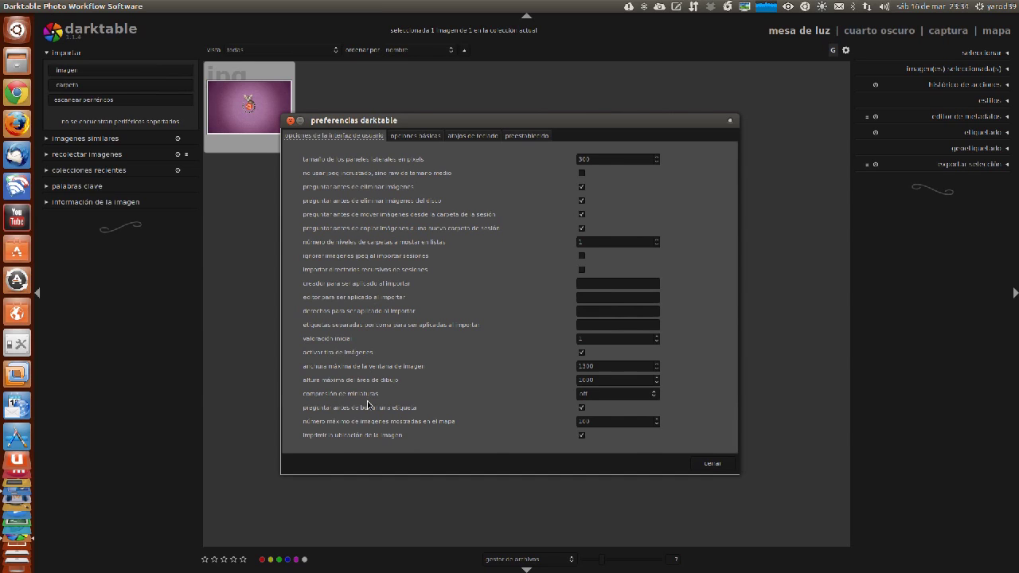
left_click(409, 138)
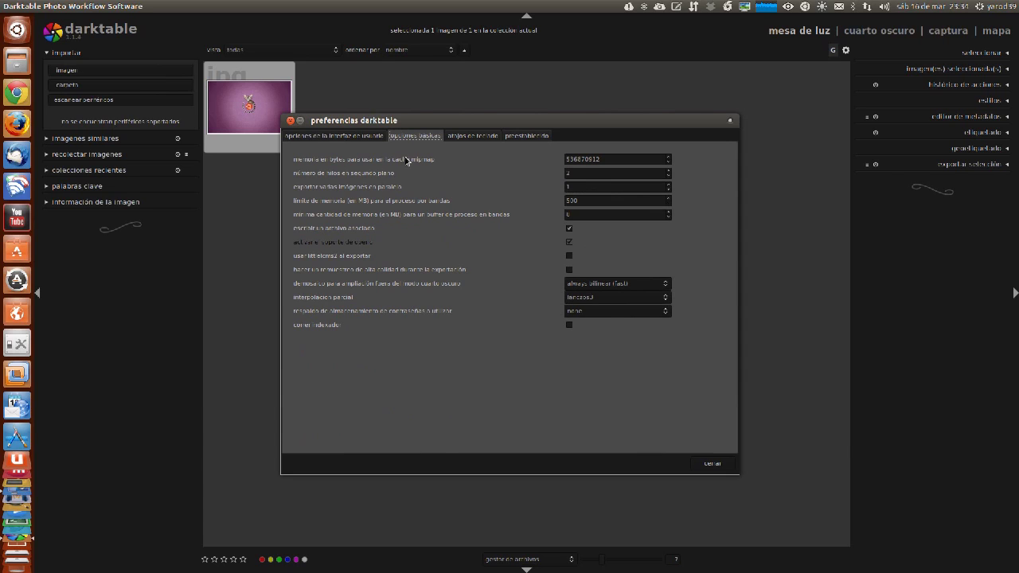
left_click(472, 137)
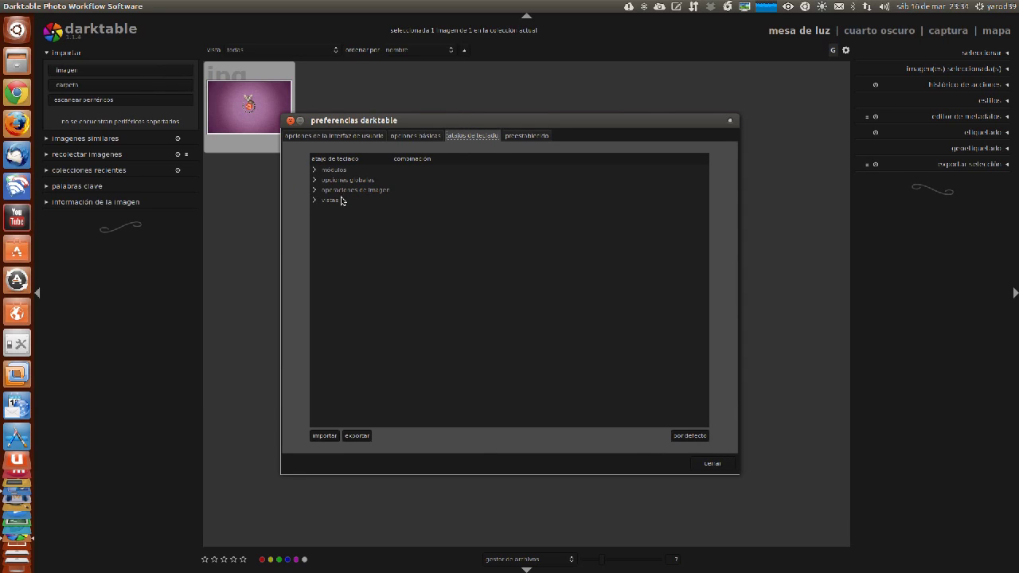
left_click(533, 136)
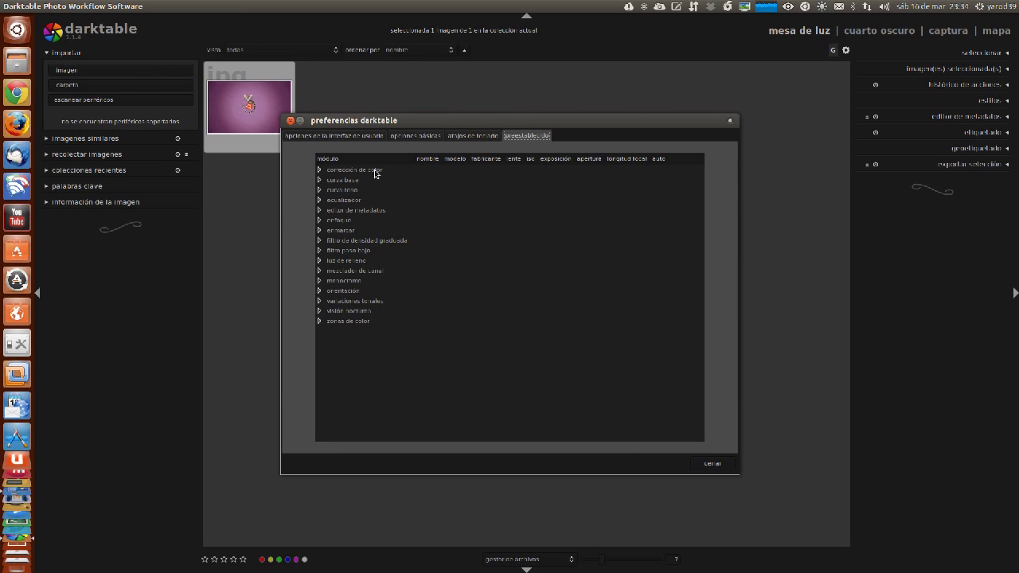
left_click_drag(375, 173, 366, 192)
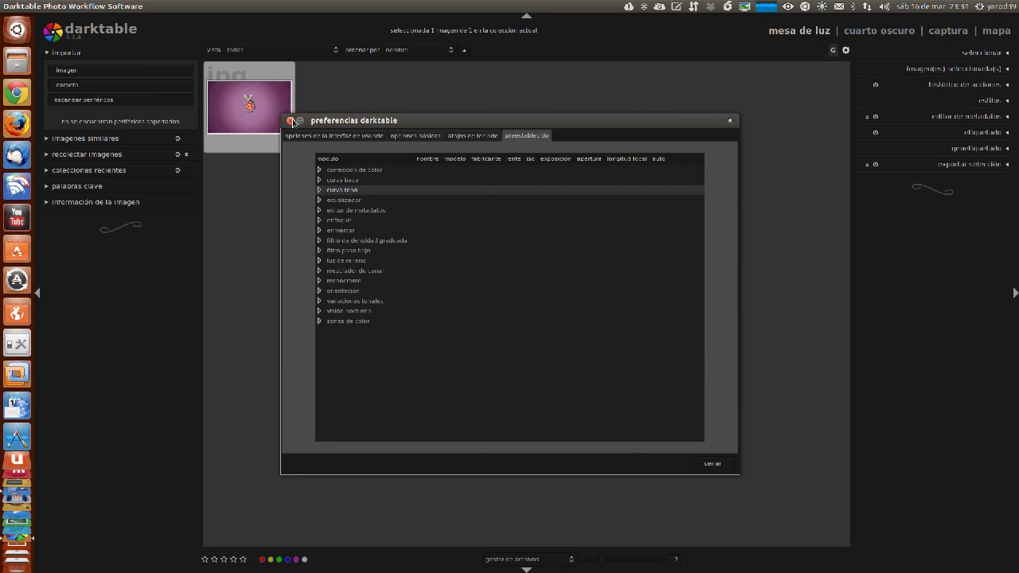
left_click(711, 470)
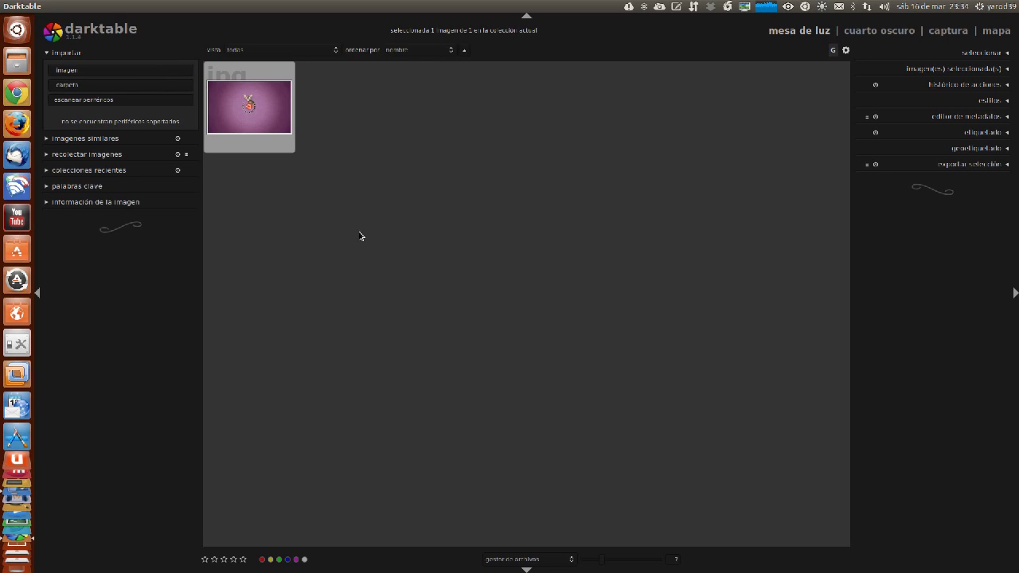
Switch to the zoomable lighttable layout and import black-ubuntu 1024x768.jpg.
left_click(570, 559)
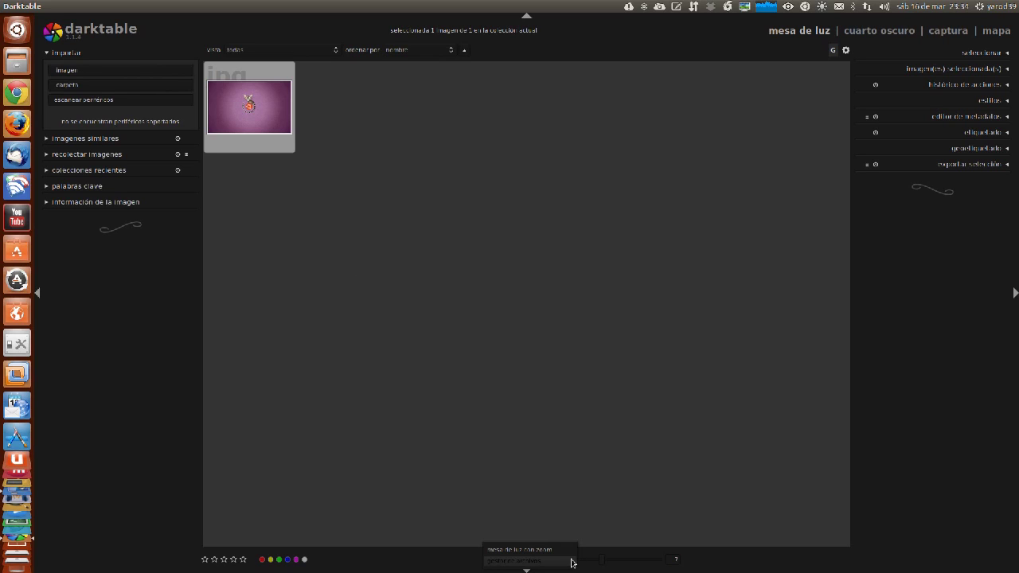
left_click(567, 549)
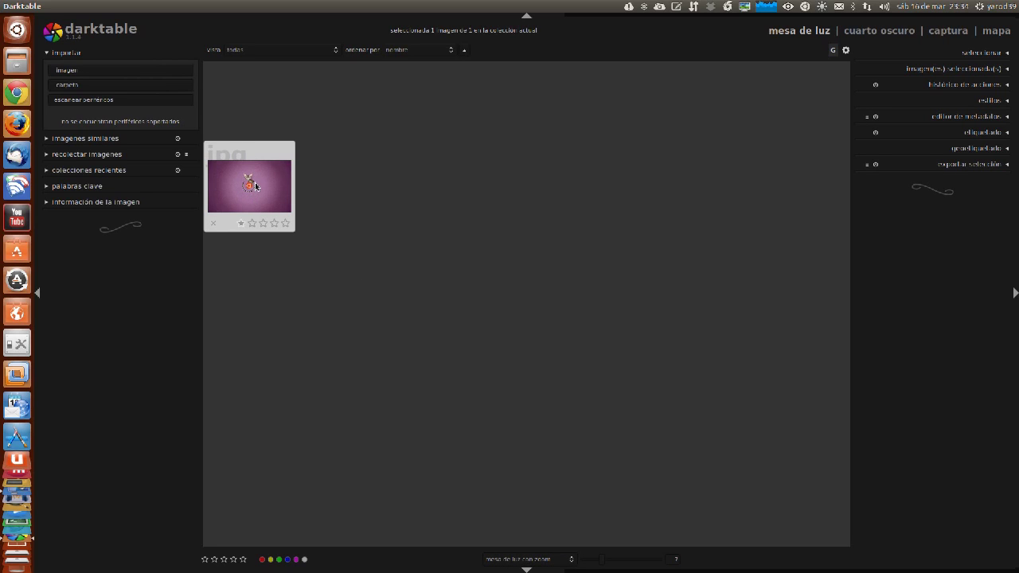
left_click(98, 71)
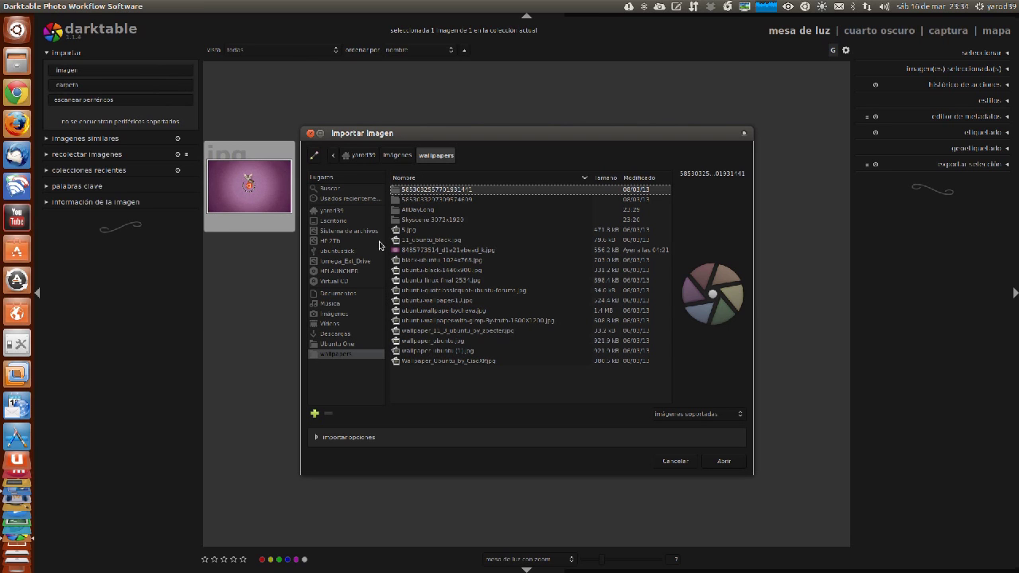
left_click(424, 262)
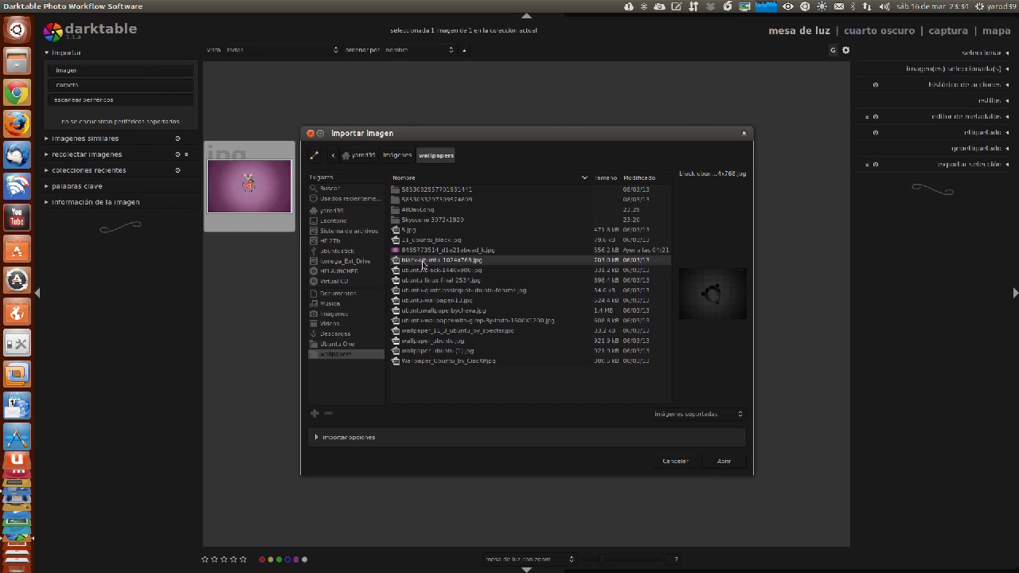
left_click(730, 467)
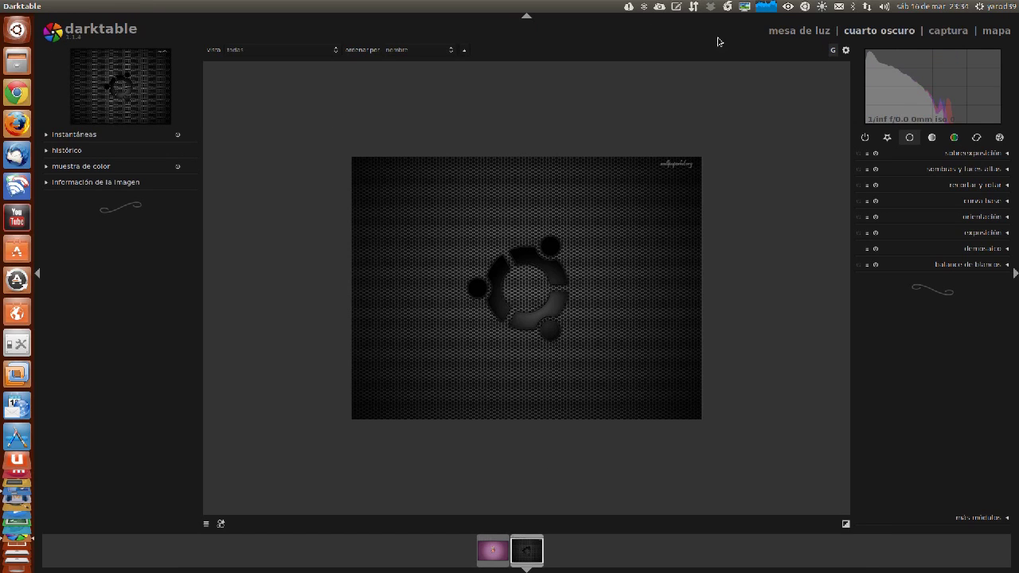
left_click(798, 31)
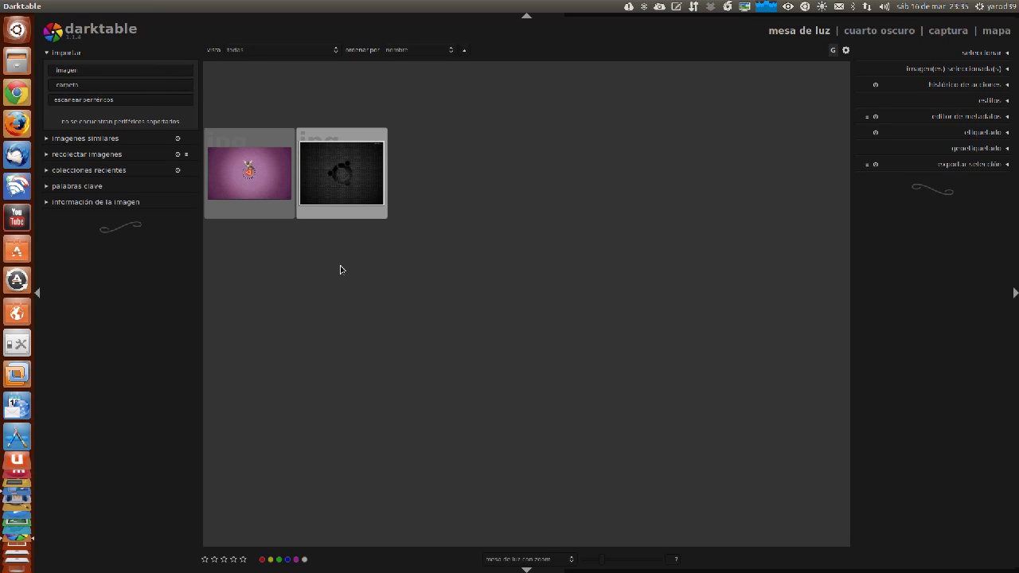
mouse_move(342, 174)
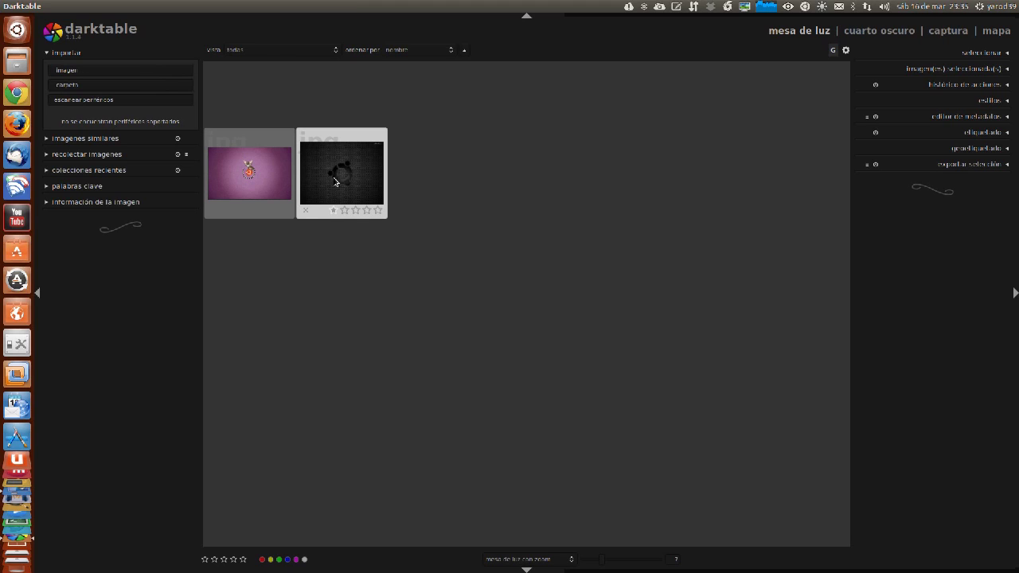
Reopen the image import dialog and preview the zpecter and wallpaper_ubuntu files.
left_click(143, 74)
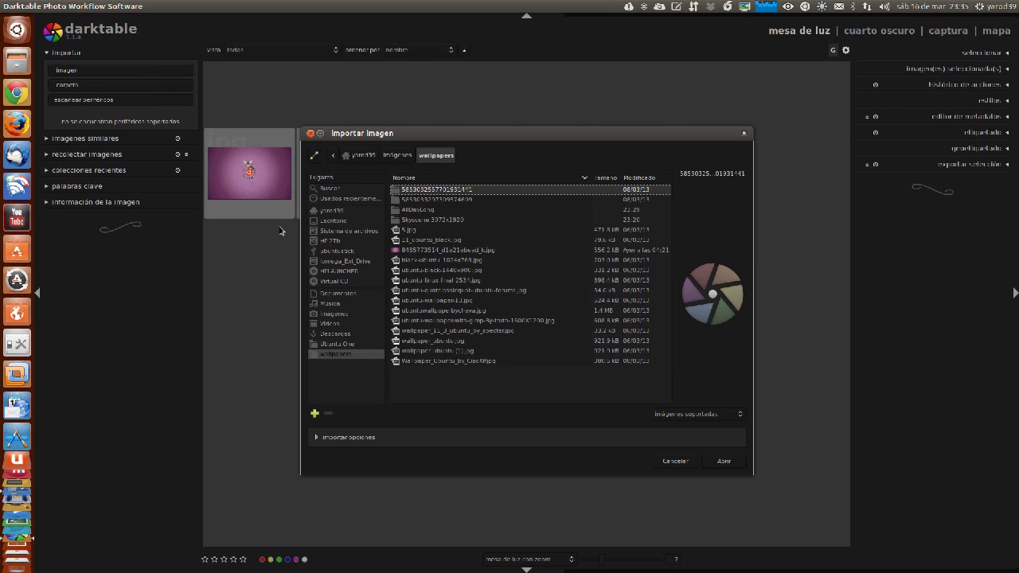
left_click(436, 330)
left_click(436, 340)
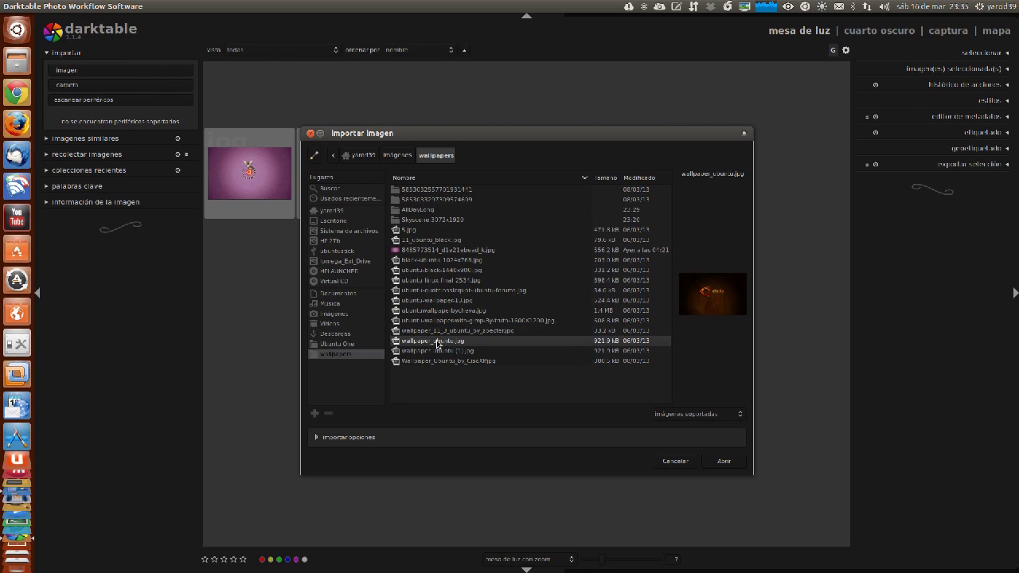
left_click(438, 351)
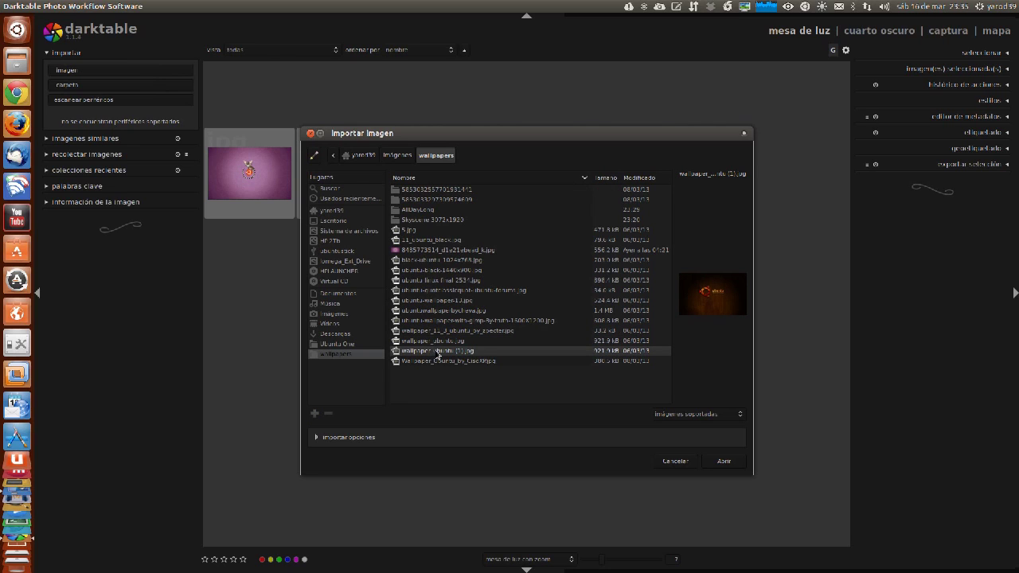
Browse both long-numbered folders, then preview 5.jpg through ubuntu-black-1440x900.jpg in wallpapers.
left_click(413, 200)
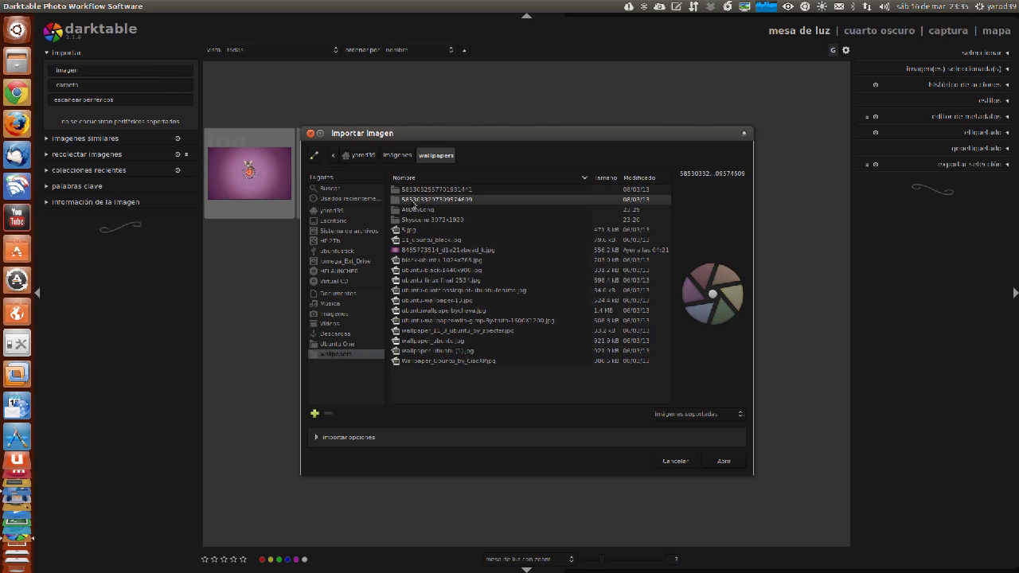
double_click(413, 201)
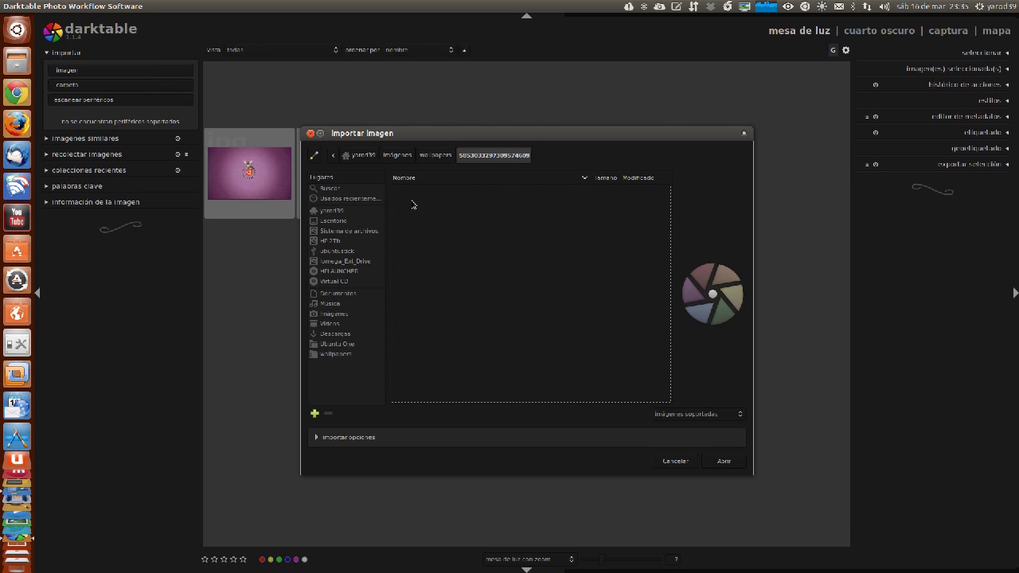
left_click(435, 155)
double_click(420, 191)
left_click(435, 155)
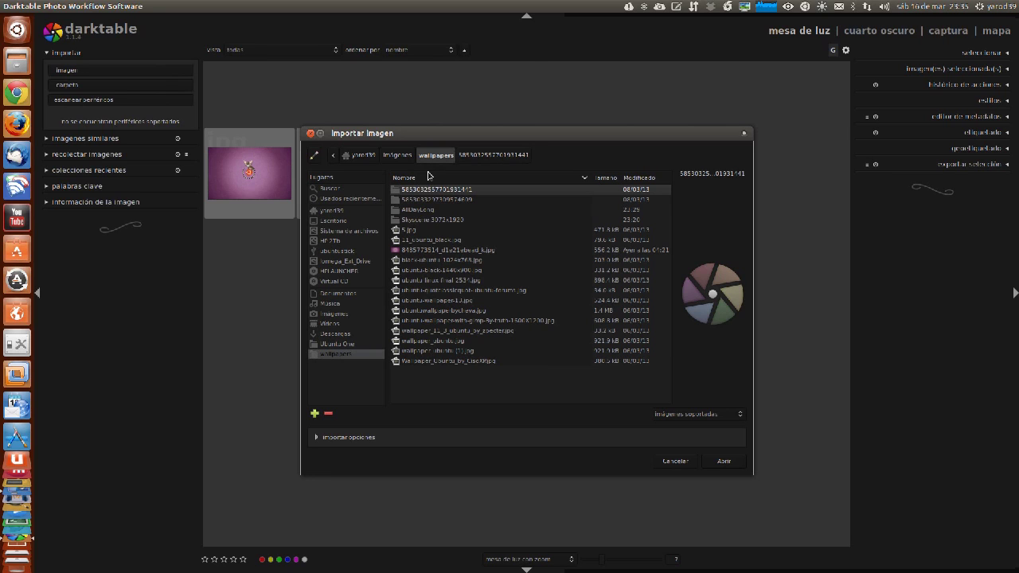
left_click(422, 230)
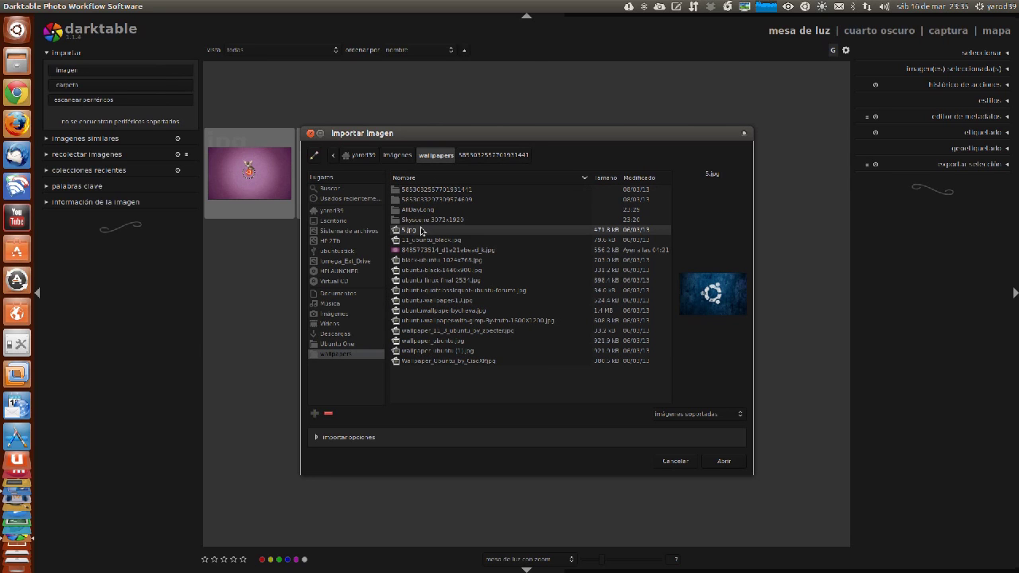
left_click(422, 241)
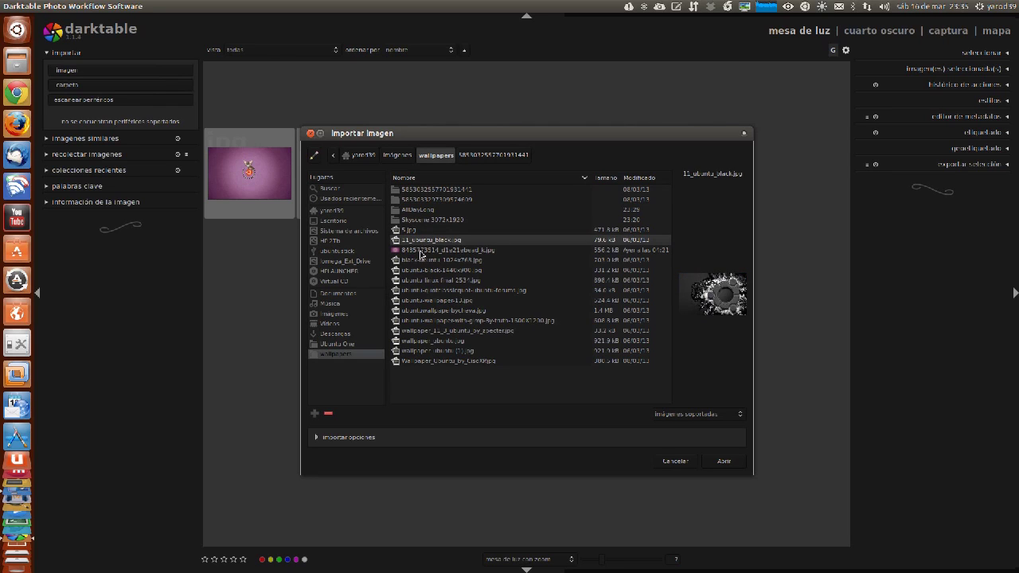
left_click(423, 252)
left_click(424, 261)
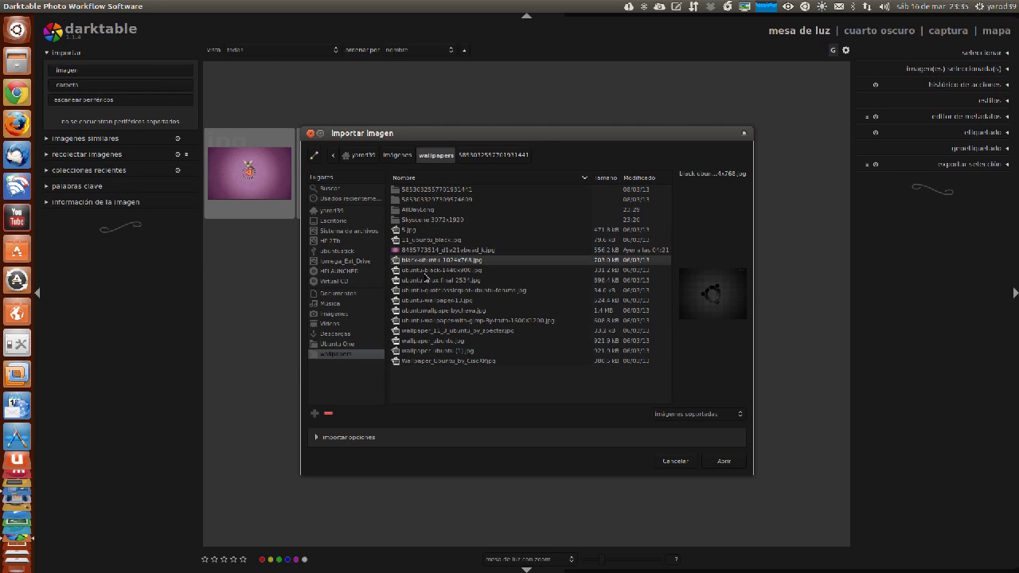
left_click(426, 271)
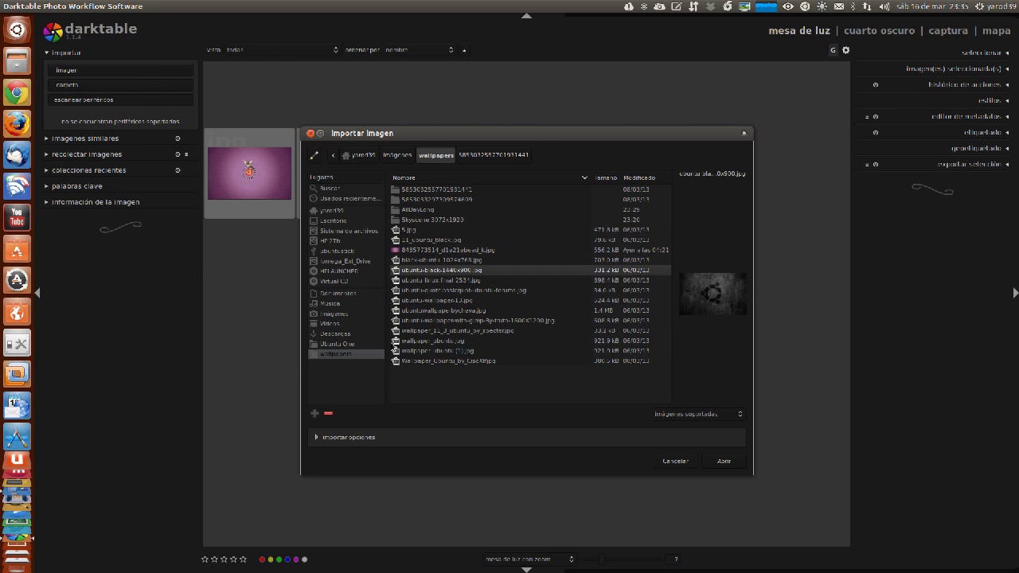
Browse Ubuntu One's Shared With Me, then preview bittrip.jpg, descarga (1).jpg and images.jpg in Imágenes.
left_click(338, 345)
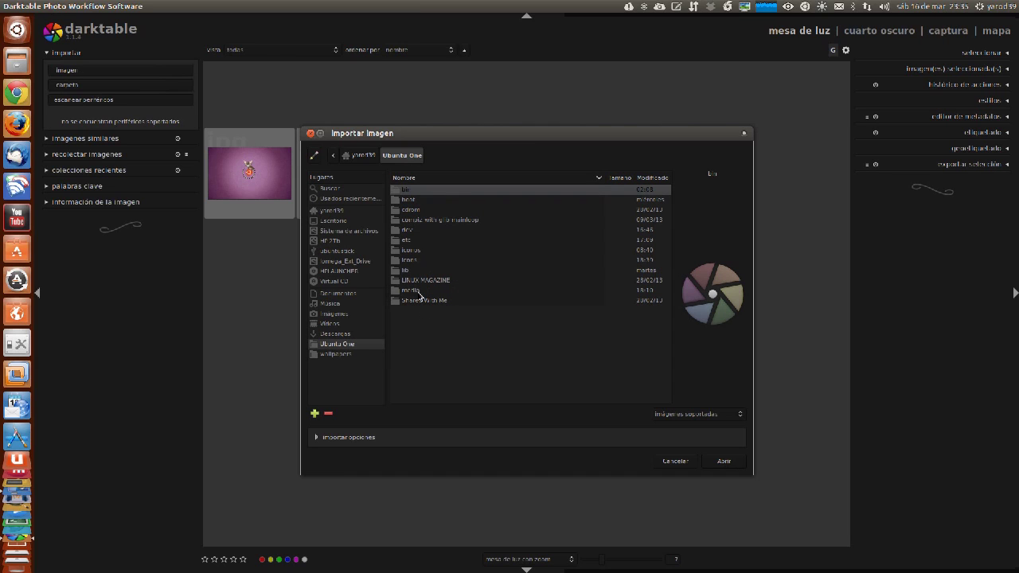
left_click(419, 292)
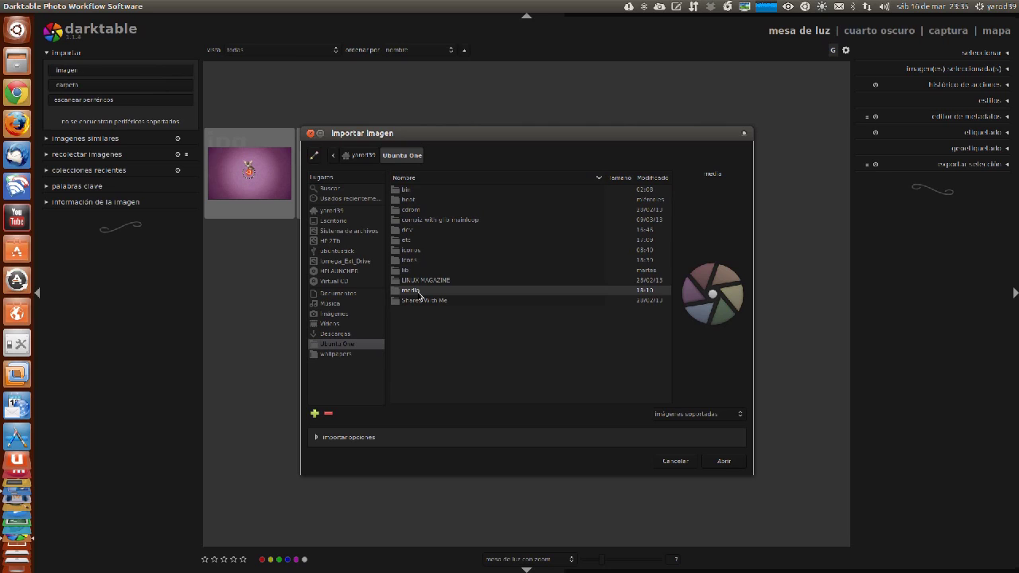
double_click(417, 299)
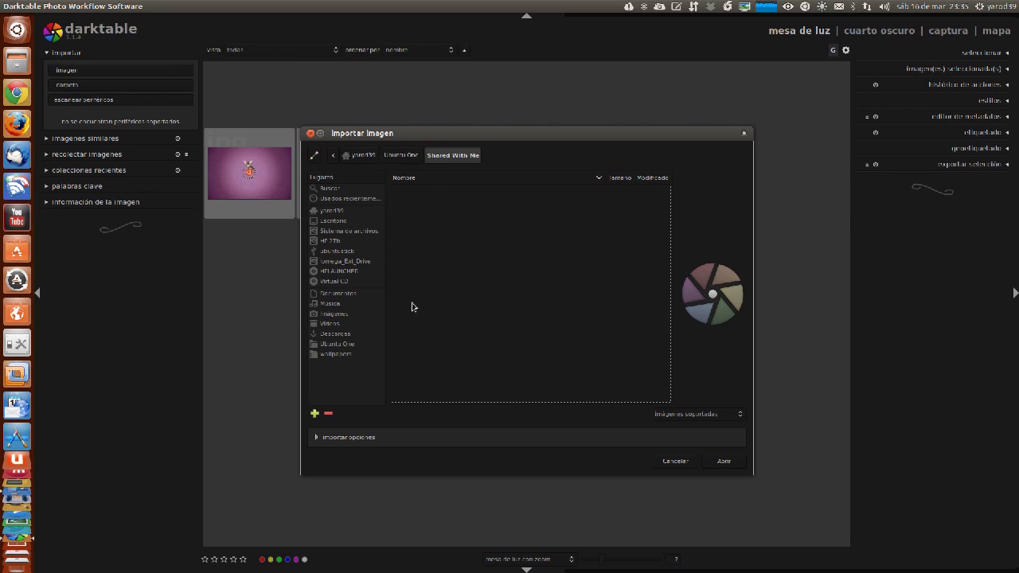
left_click(333, 315)
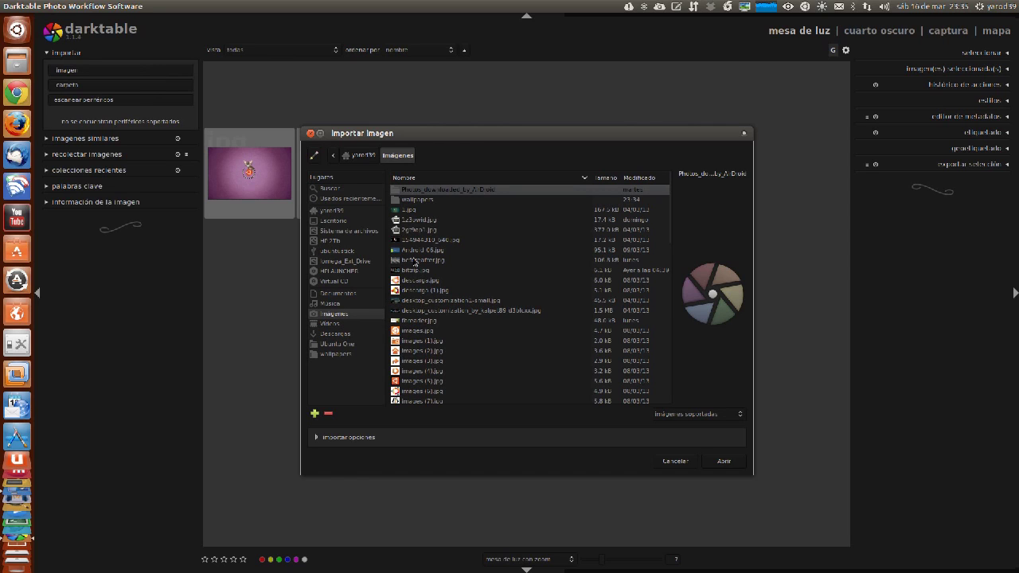
left_click(415, 273)
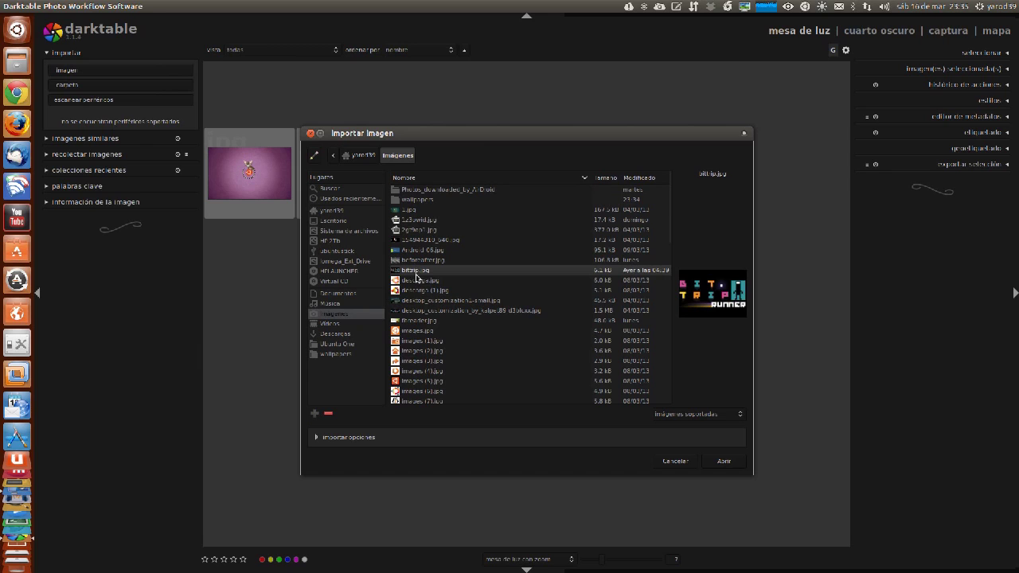
left_click(414, 292)
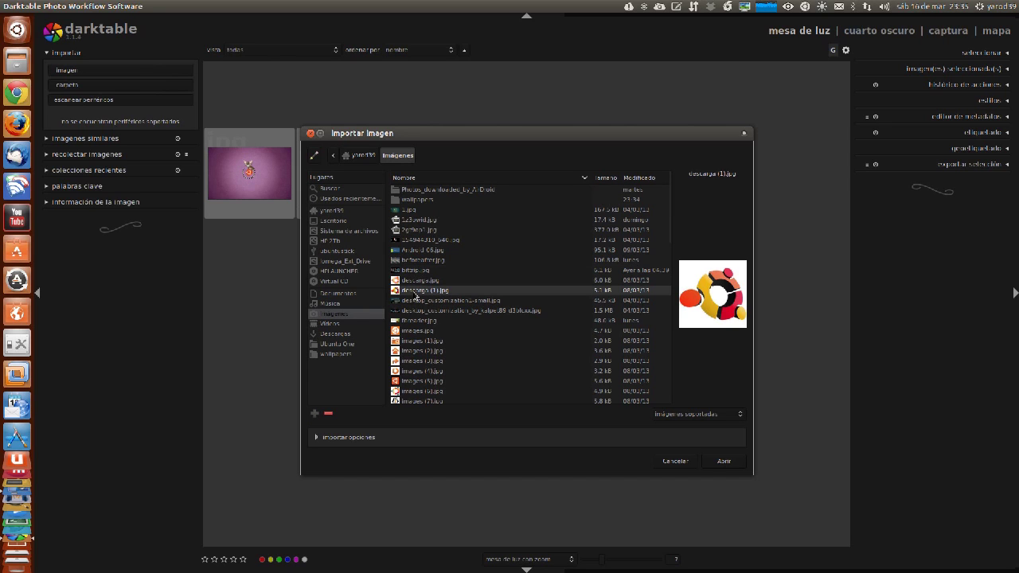
left_click(412, 335)
scroll(425, 362, "down", 3)
scroll(430, 351, "down", 3)
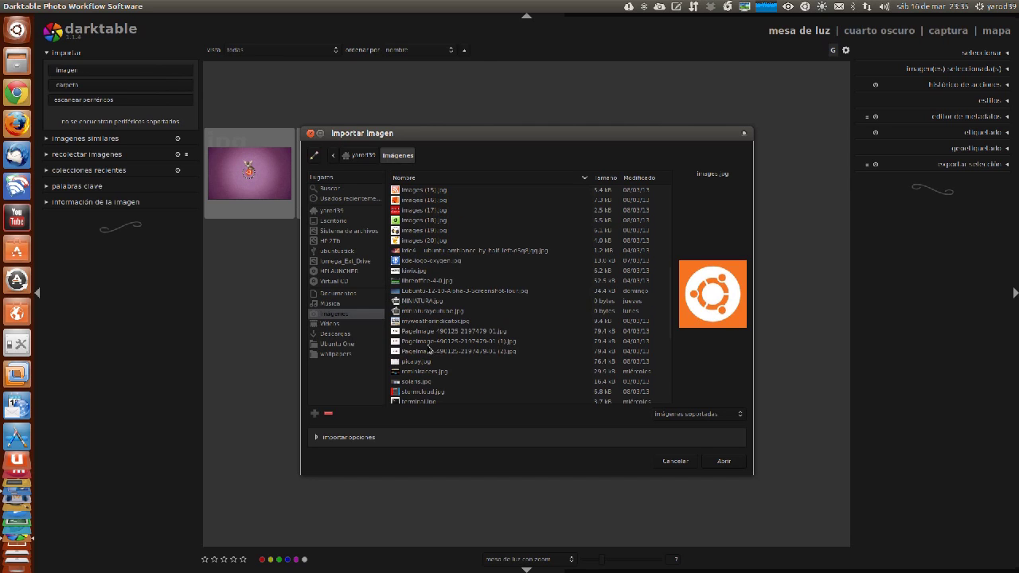
scroll(430, 349, "down", 5)
scroll(430, 348, "down", 2)
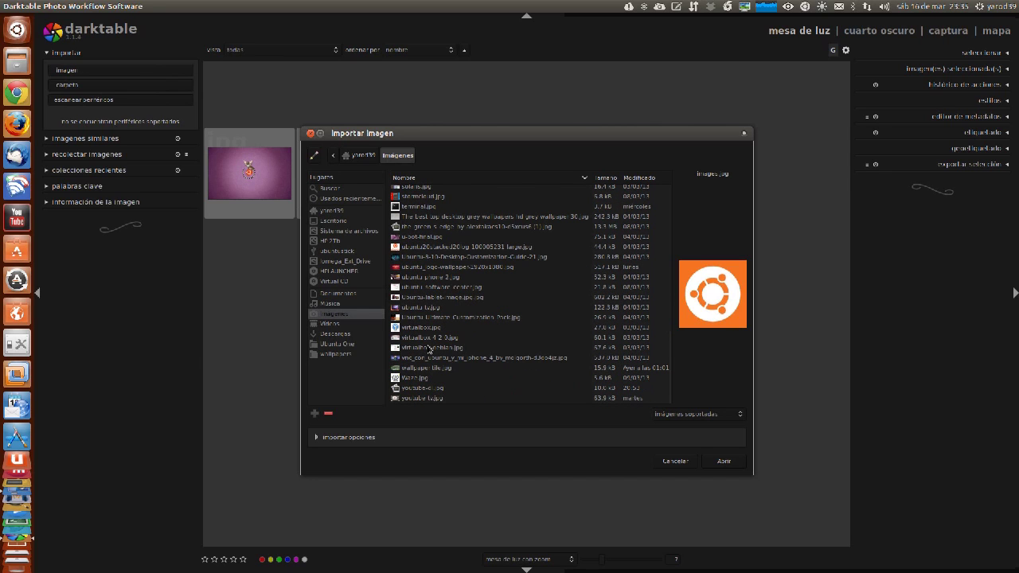
Visit the Documentos and Descargas folders, then return to Ubuntu One.
left_click(333, 295)
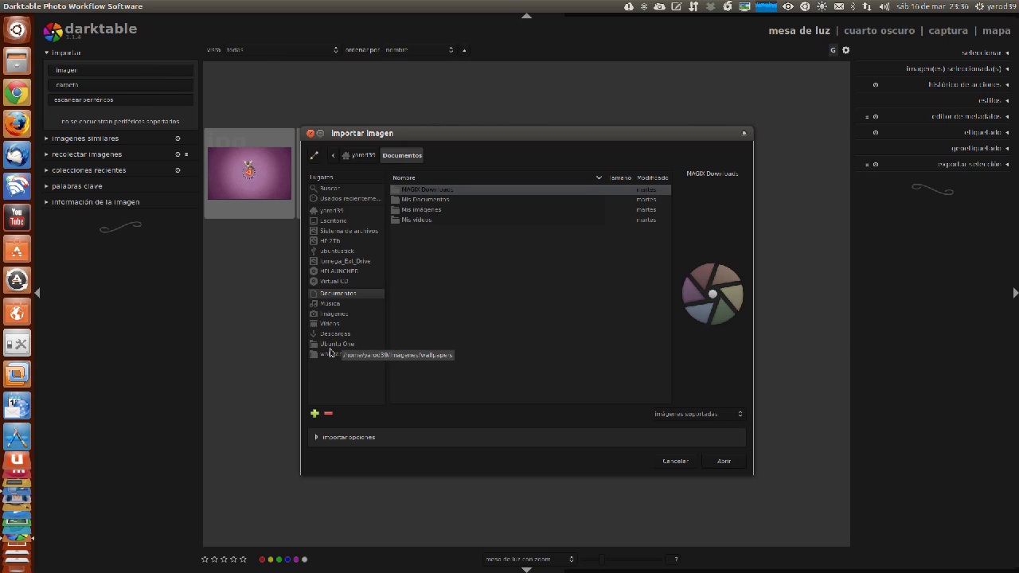
left_click(333, 335)
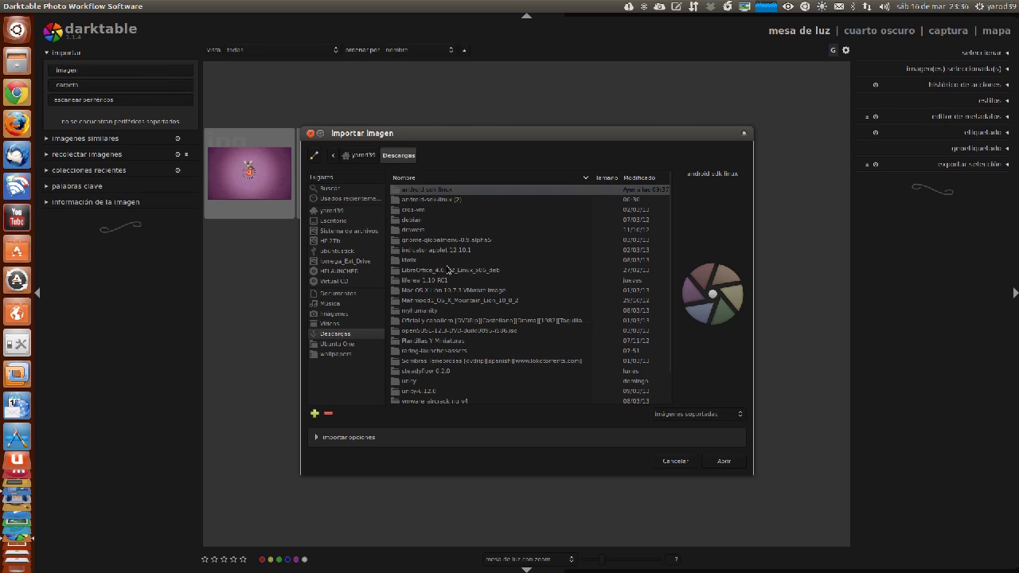
scroll(448, 274, "down", 2)
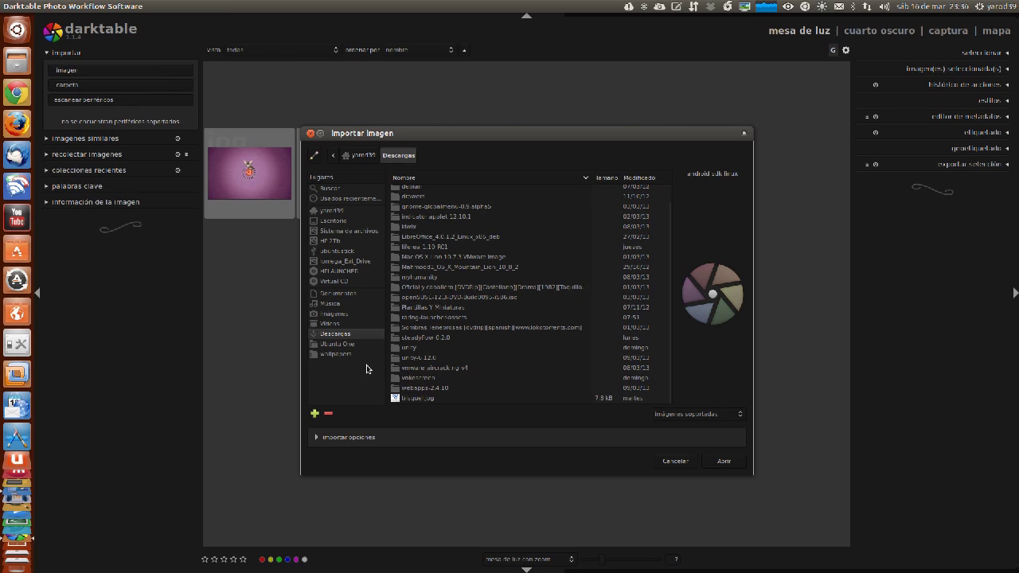
left_click(340, 346)
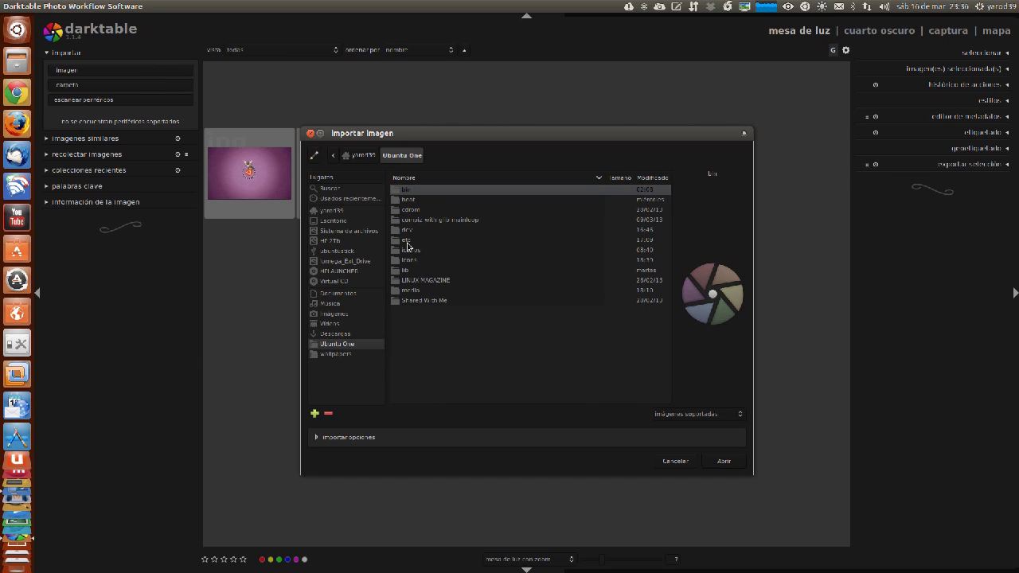
Go from wallpapers through AllDayLong to Skyscene 3072x1920 and import 02.jpg.
left_click(338, 357)
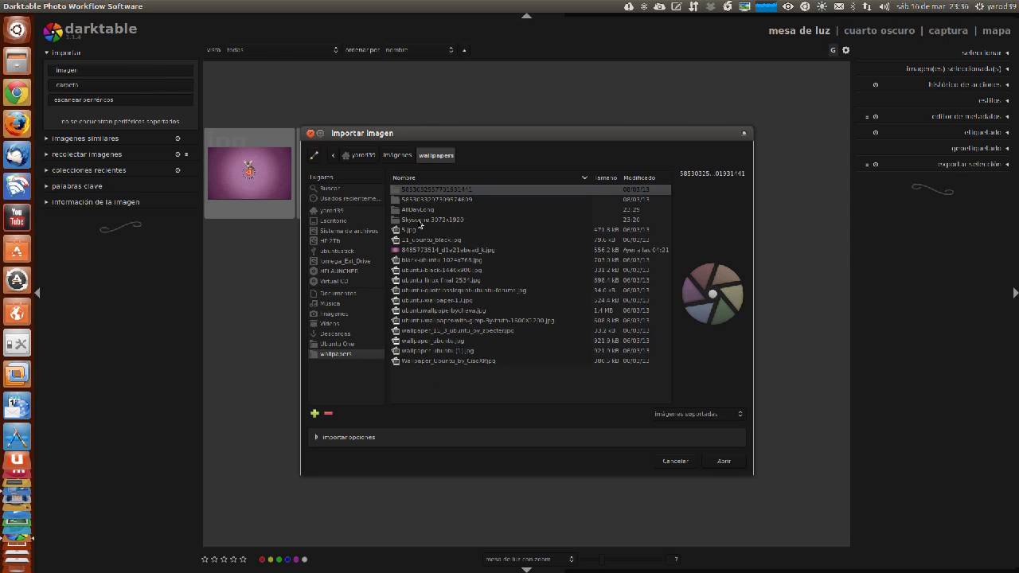
double_click(417, 210)
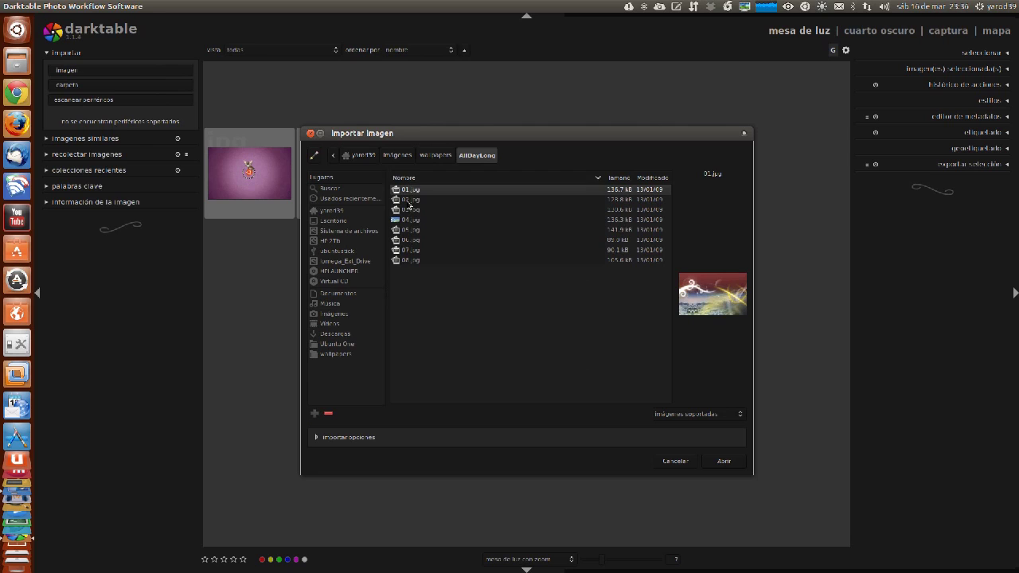
left_click(348, 354)
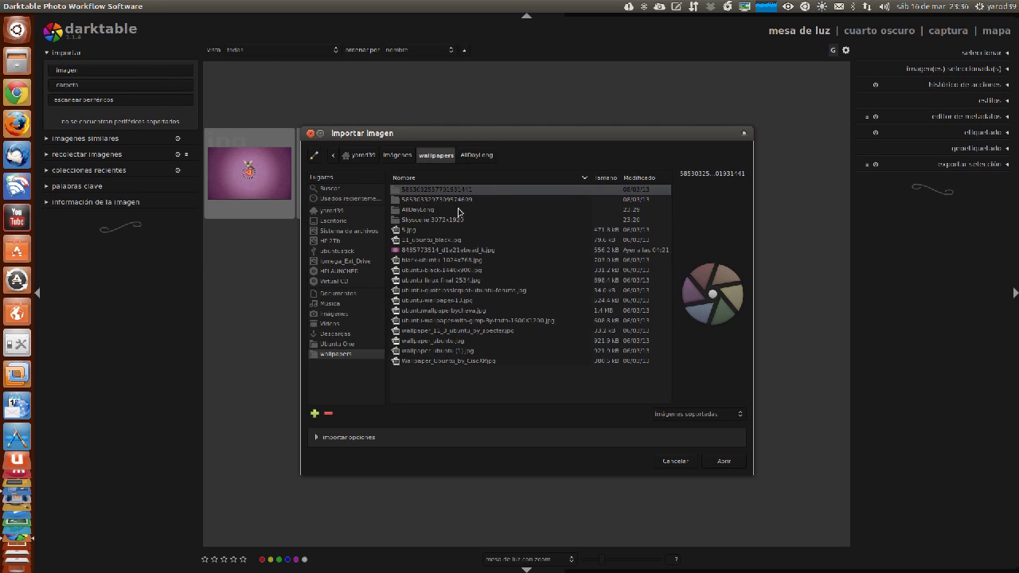
left_click(420, 222)
double_click(420, 220)
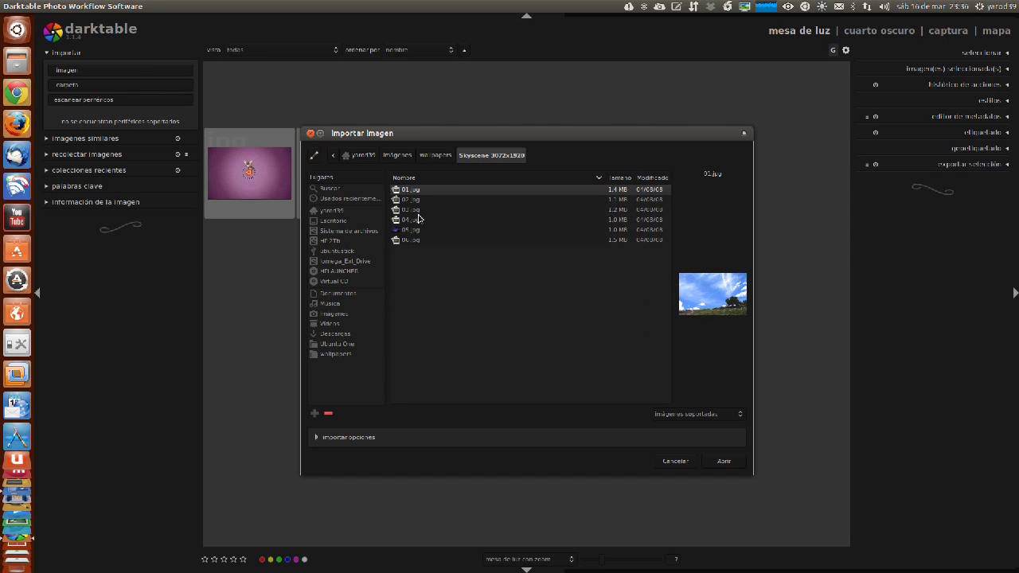
left_click(412, 201)
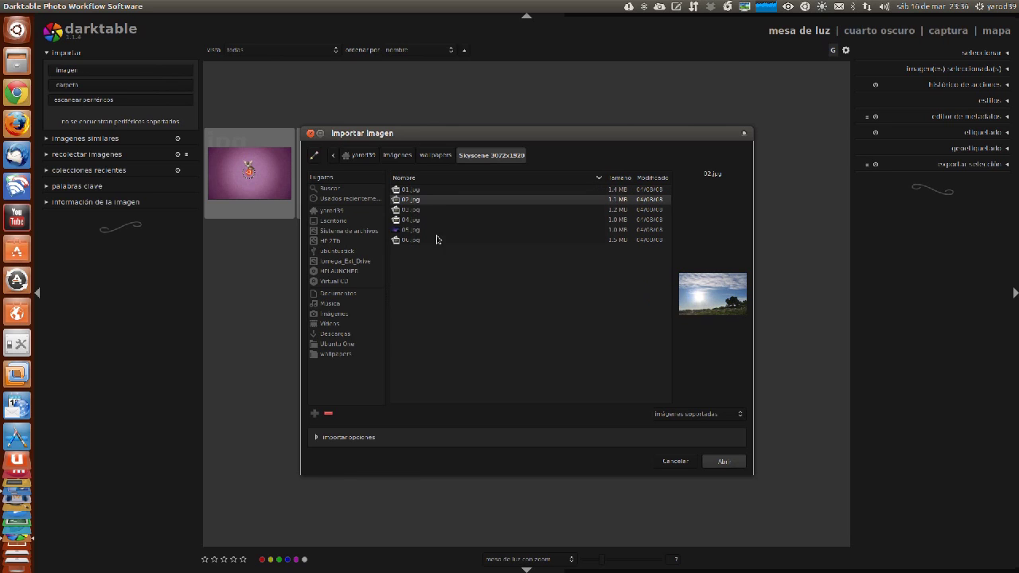
left_click(721, 457)
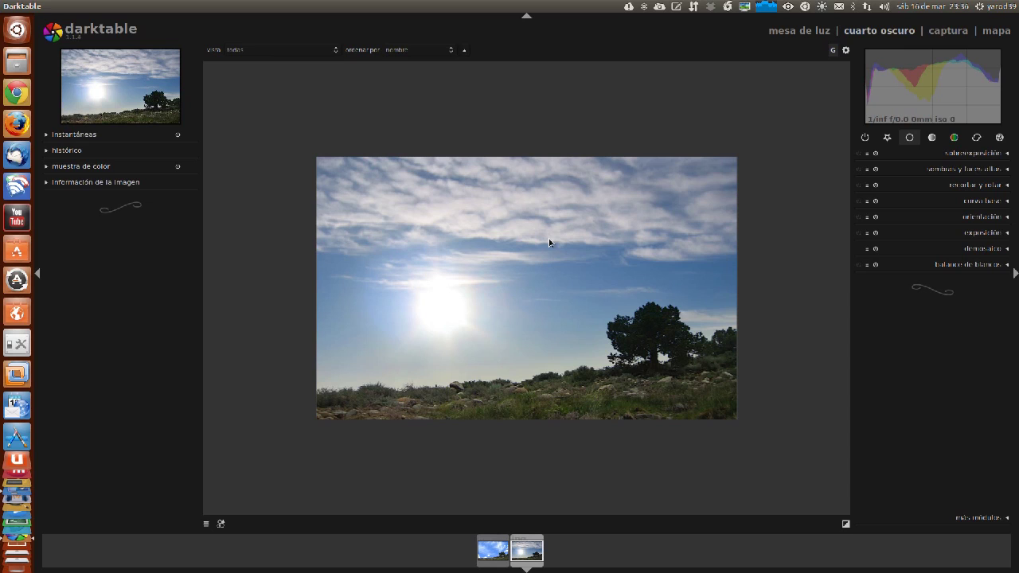
Go to the lighttable, select the first sky thumbnail and open it in the darkroom.
key("l")
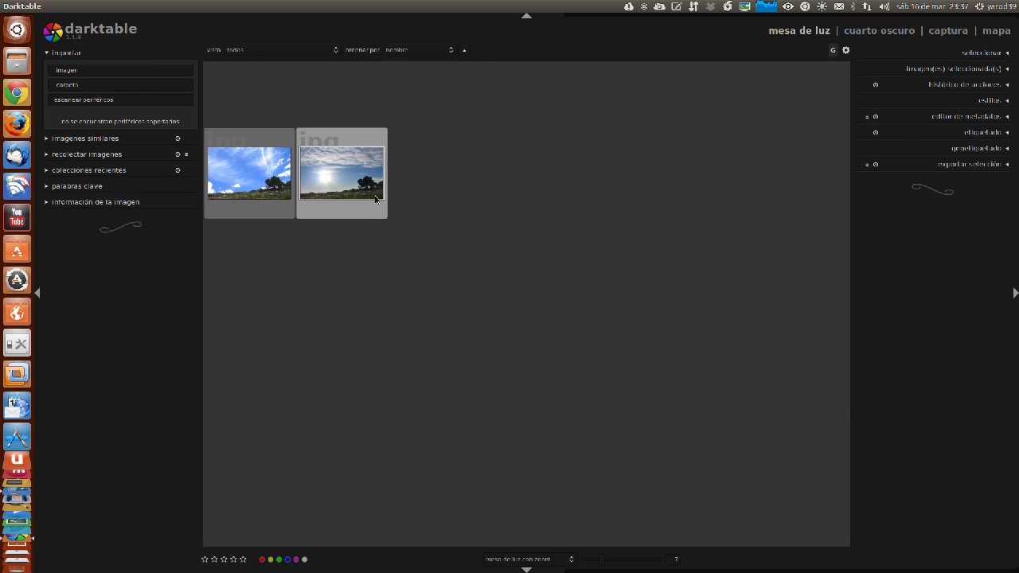
mouse_move(249, 173)
left_click(264, 184)
left_click(881, 32)
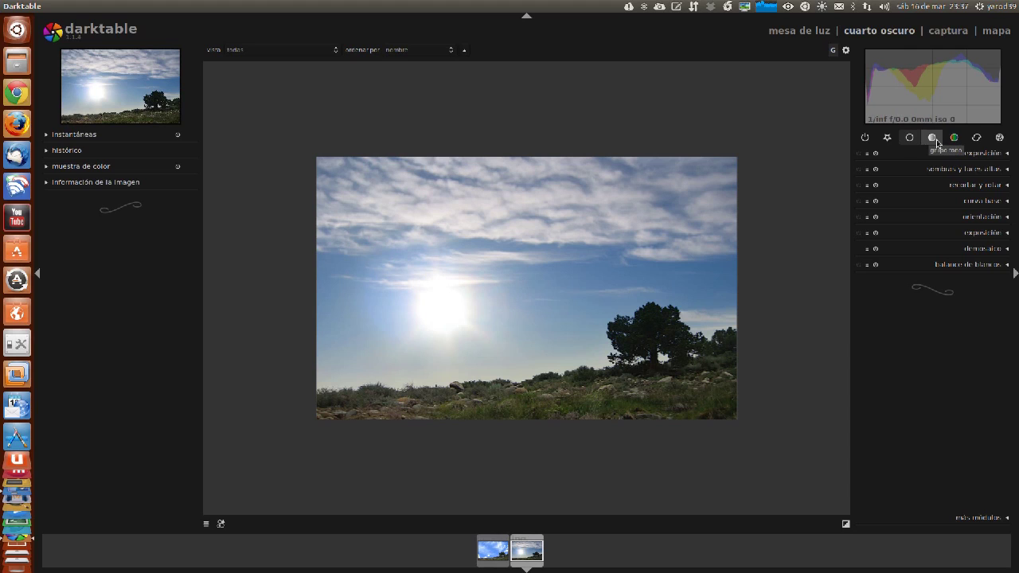
left_click(994, 156)
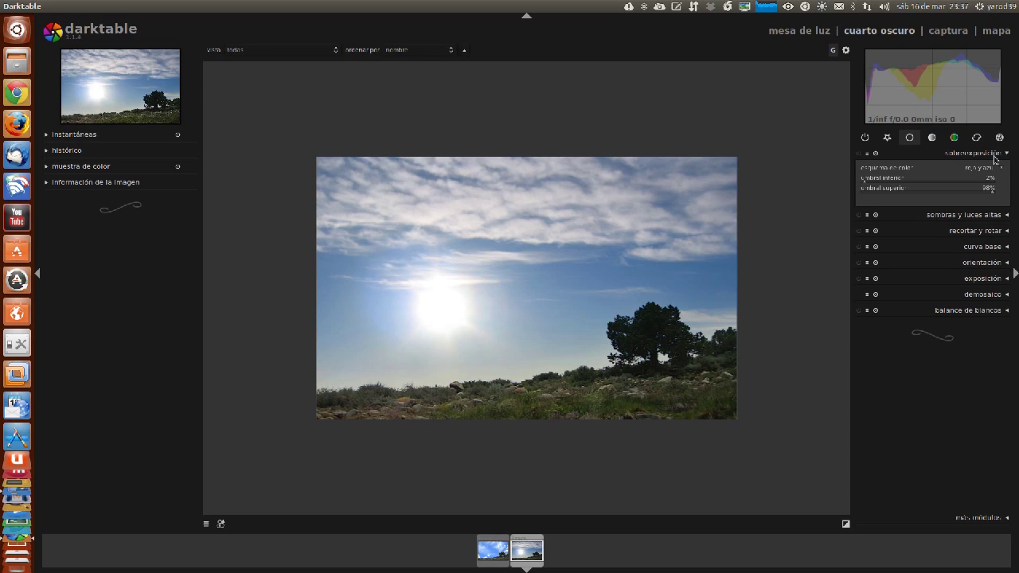
left_click(867, 182)
scroll(938, 183, "up", 1)
scroll(941, 183, "down", 1)
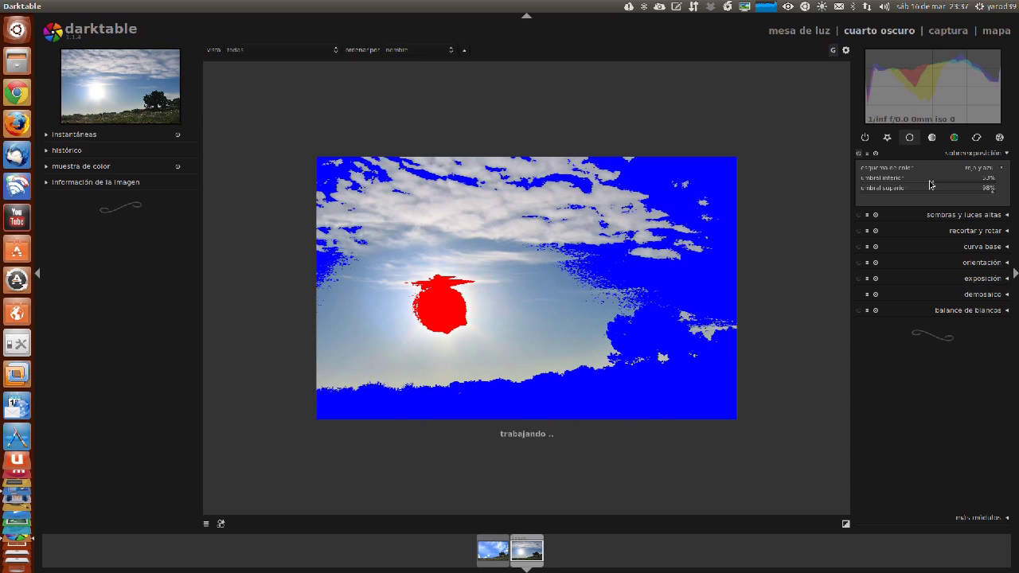
left_click(876, 187)
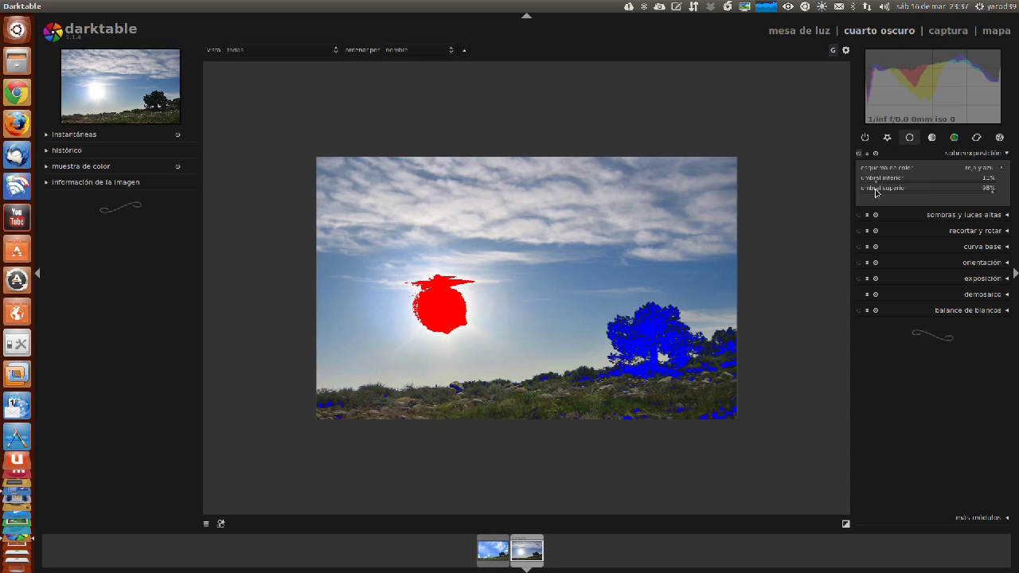
left_click(869, 183)
left_click(863, 183)
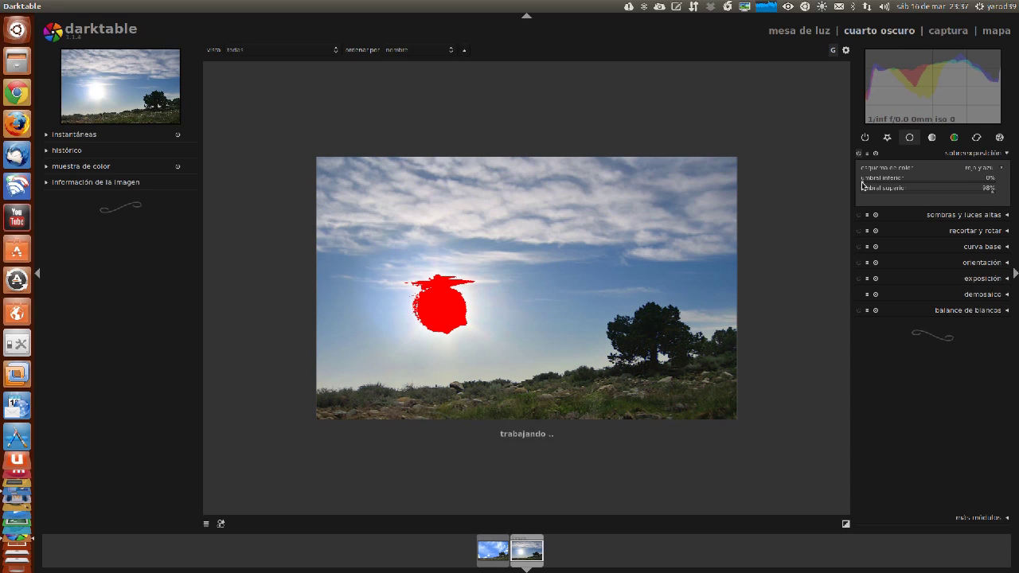
left_click(859, 187)
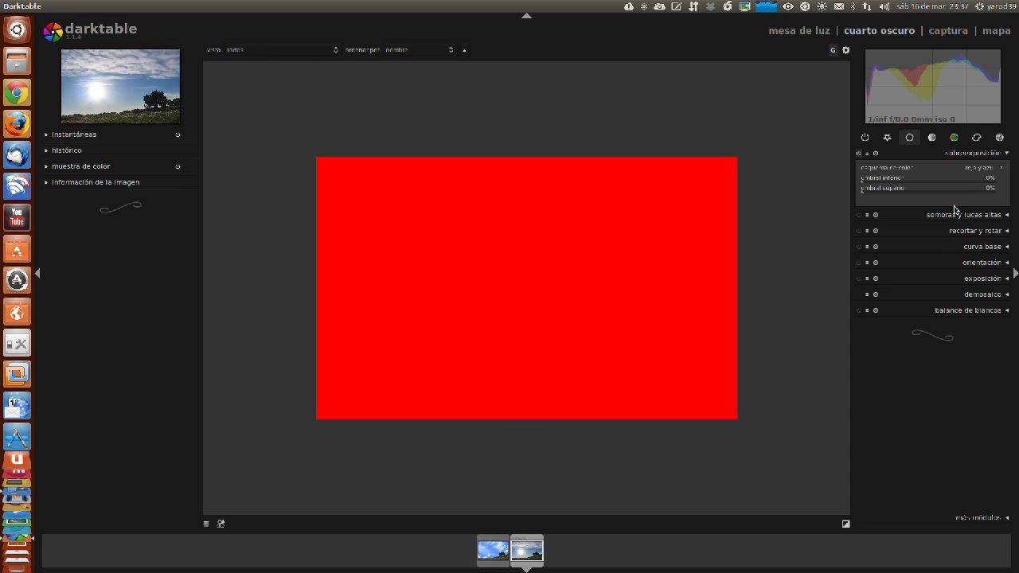
left_click(873, 194)
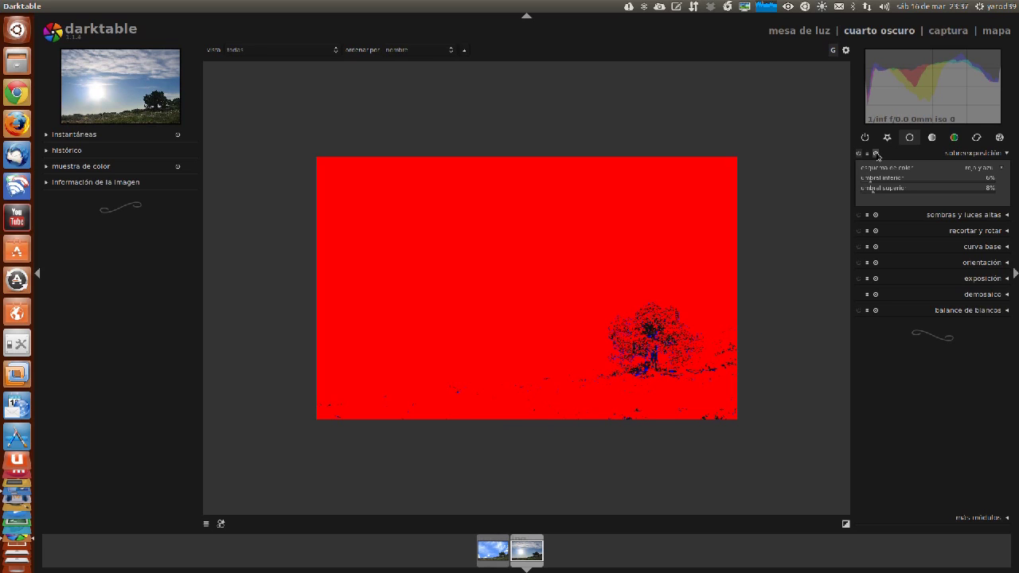
left_click(820, 32)
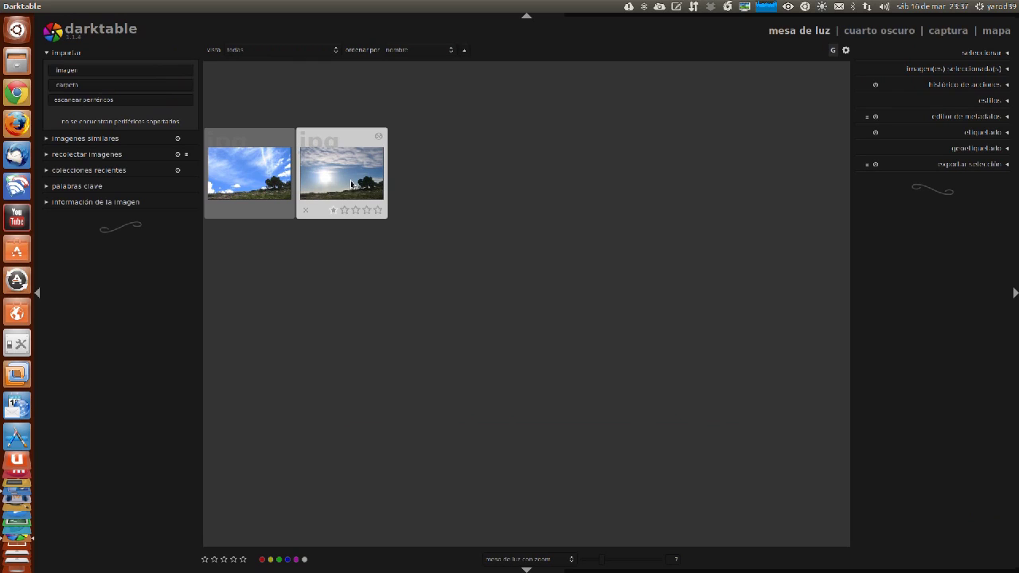
double_click(351, 184)
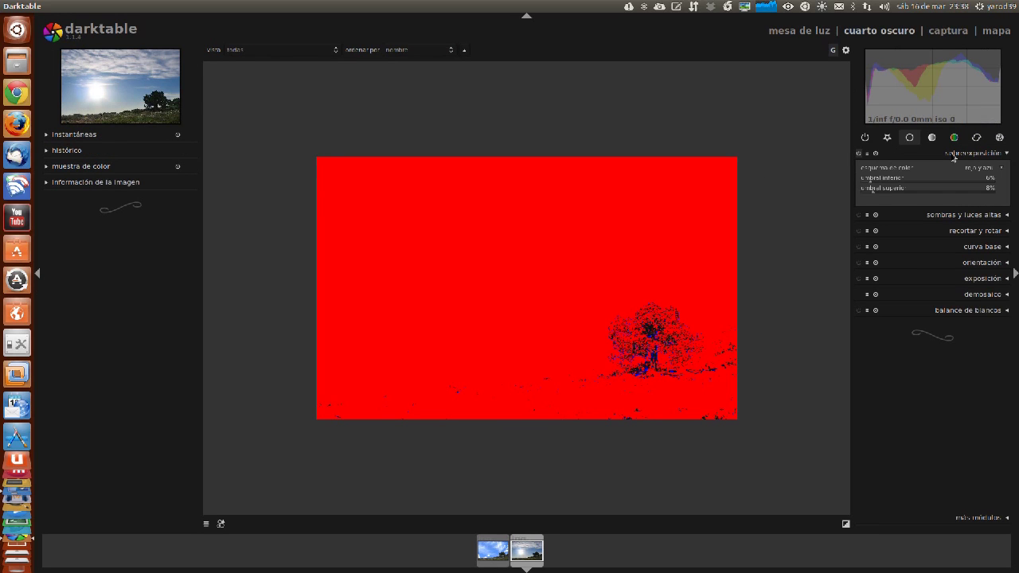
left_click(876, 153)
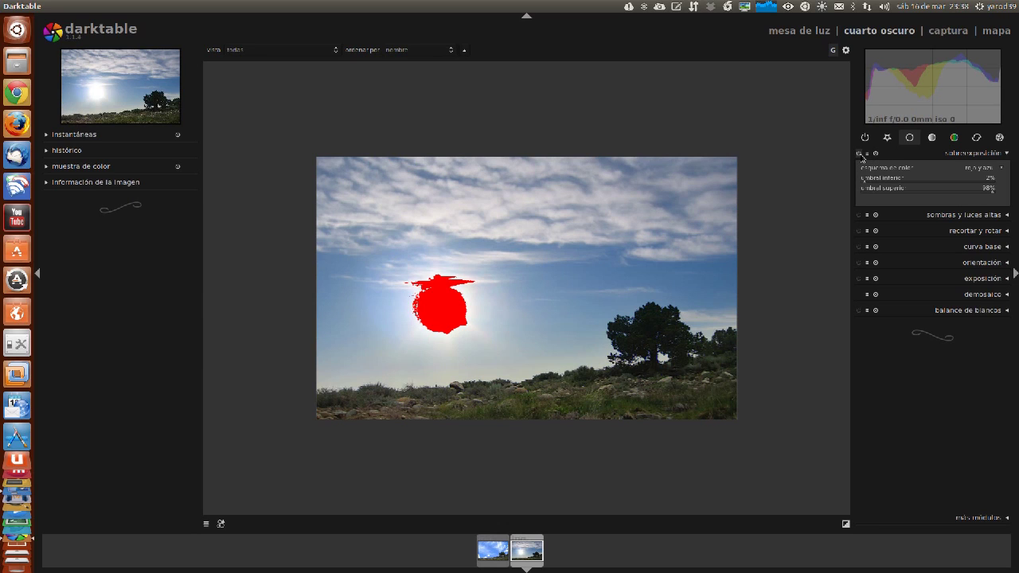
left_click(859, 153)
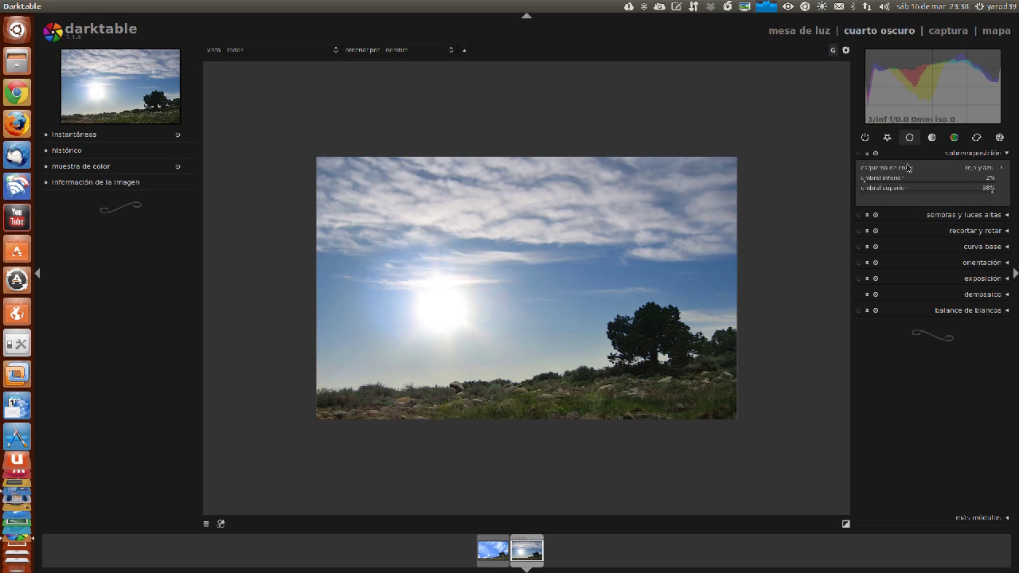
left_click(983, 153)
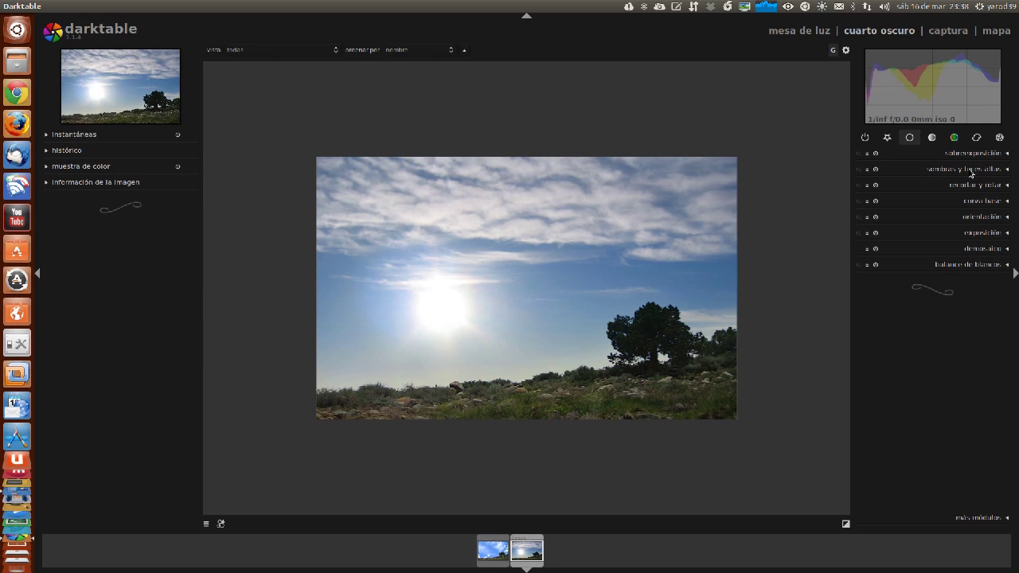
Glance at shadows and highlights and crop and rotate, then drag a base curve node.
left_click(972, 170)
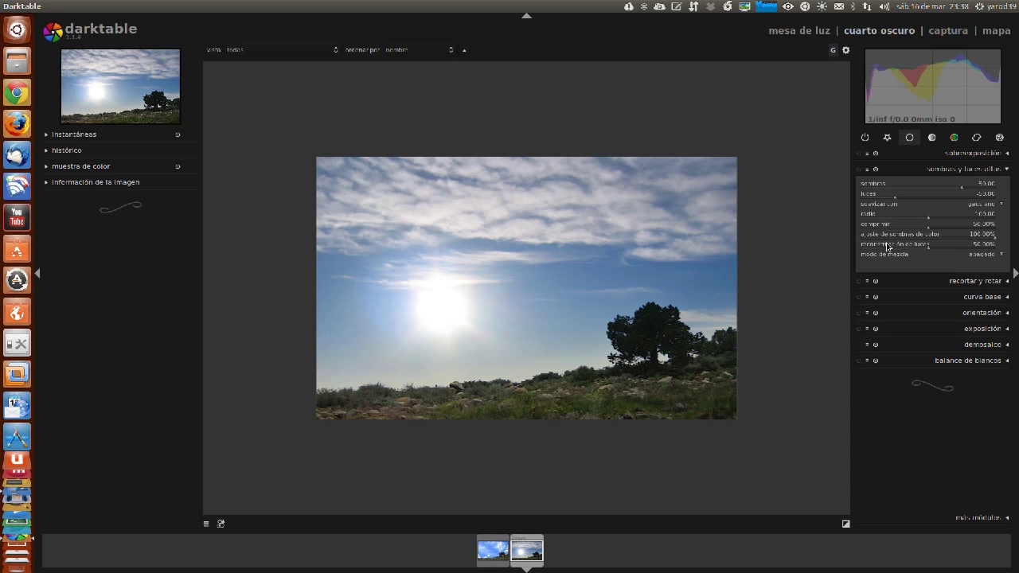
left_click(947, 169)
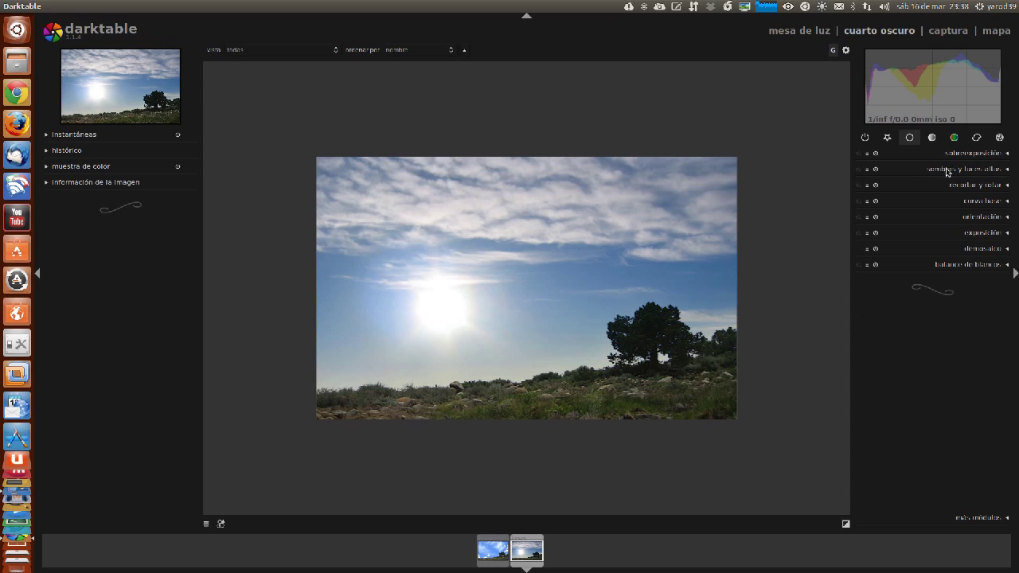
left_click(951, 186)
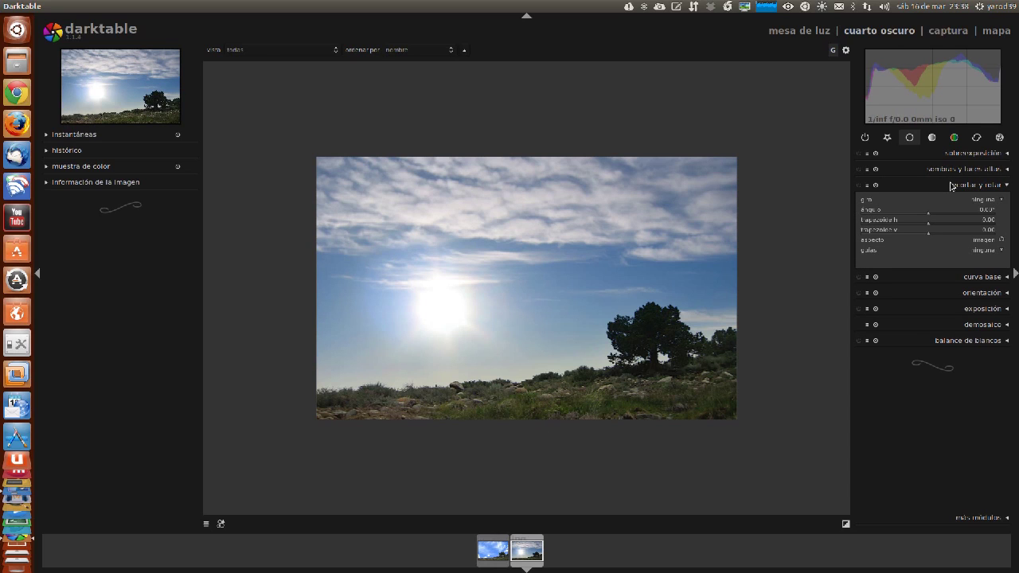
left_click(951, 185)
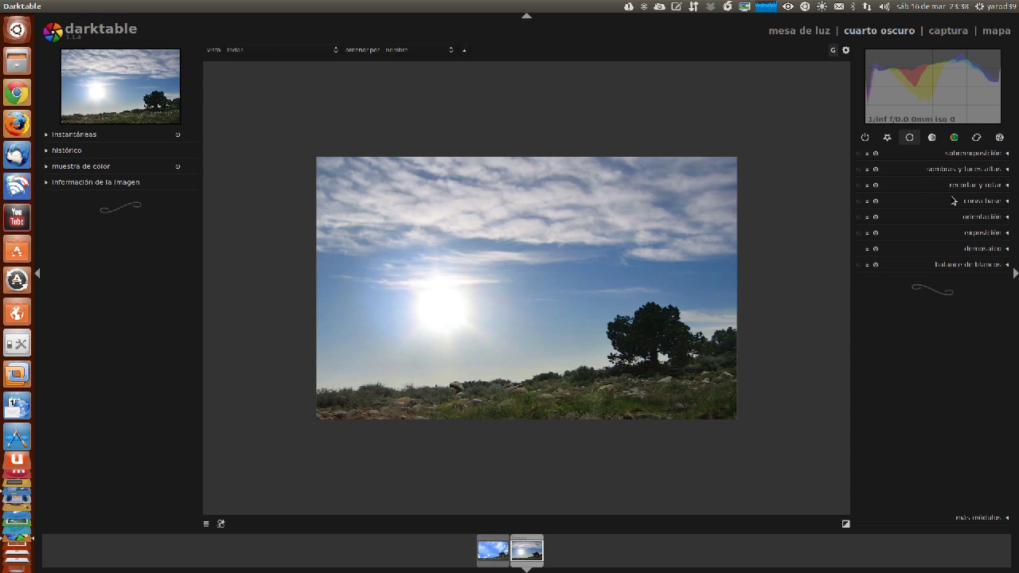
left_click(952, 201)
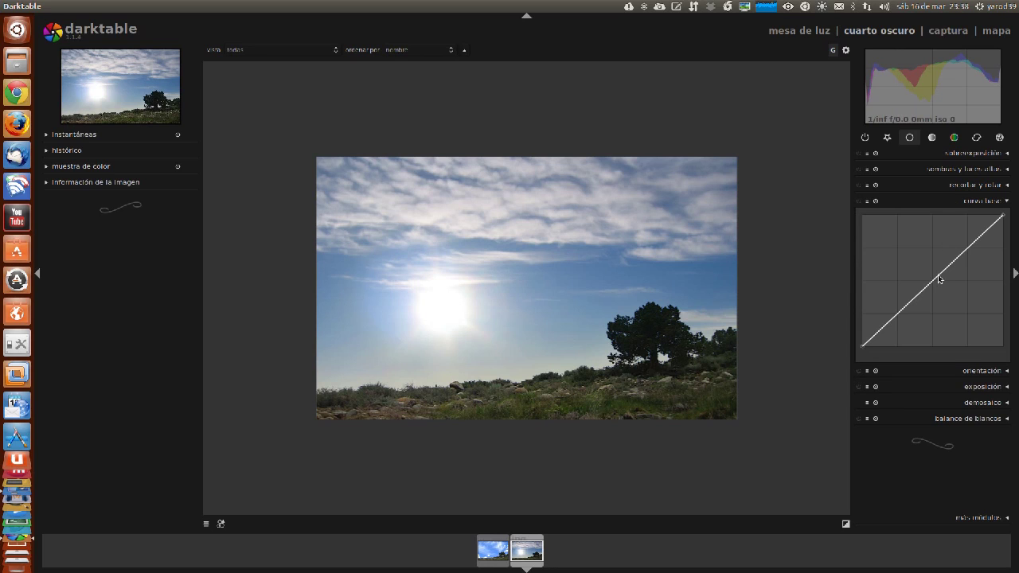
mouse_move(939, 278)
left_mouse_down()
mouse_move(894, 249)
mouse_move(934, 288)
left_mouse_up()
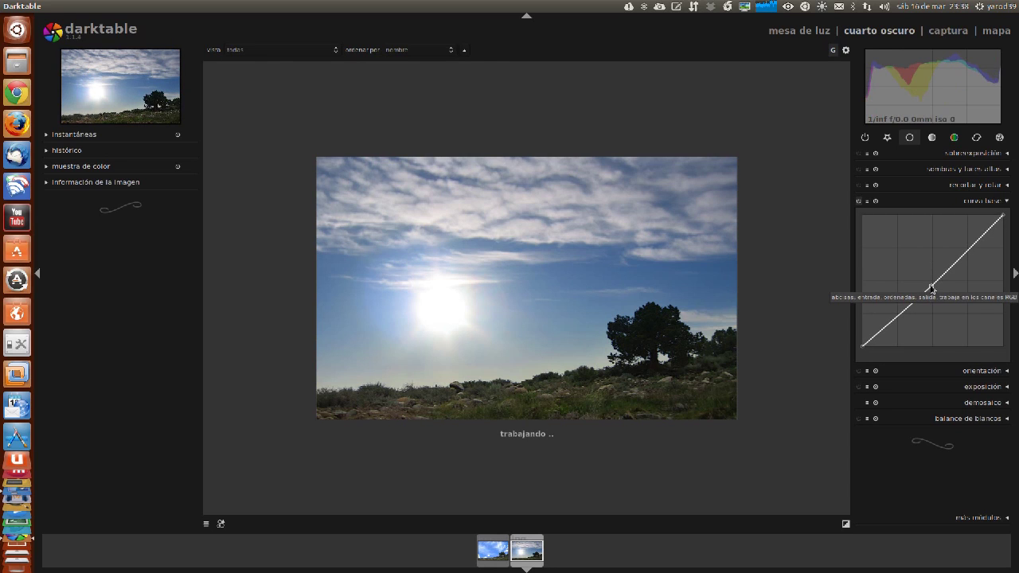
Close base curve and rotate the photo a quarter turn and back to landscape in orientation.
left_click(1007, 206)
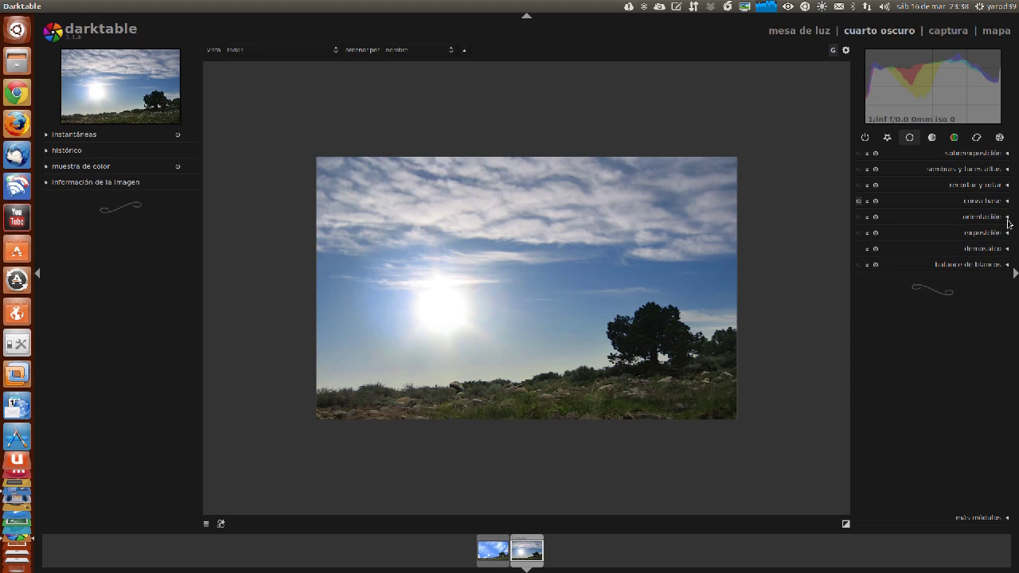
left_click(1006, 218)
left_click(942, 239)
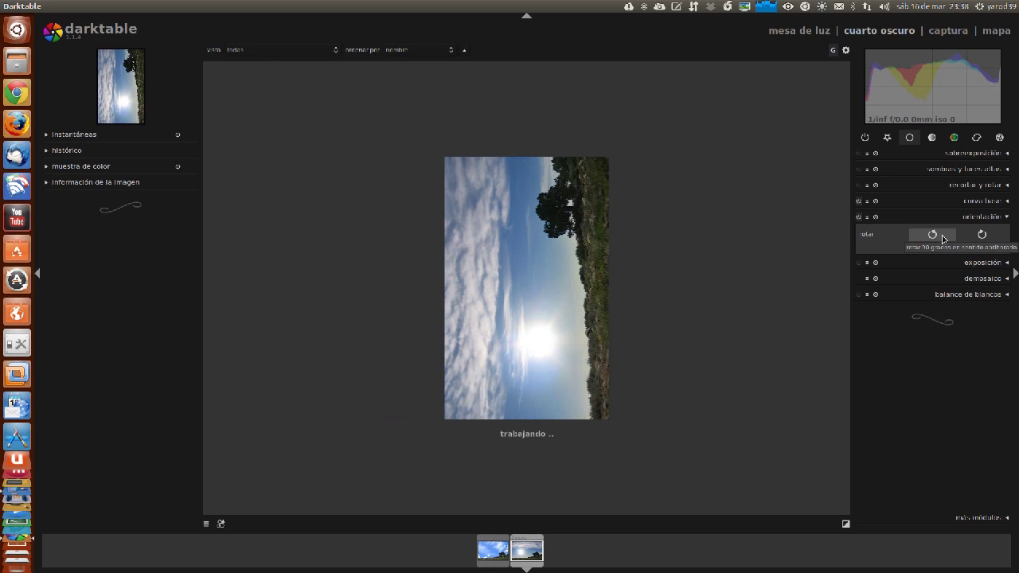
left_click(983, 234)
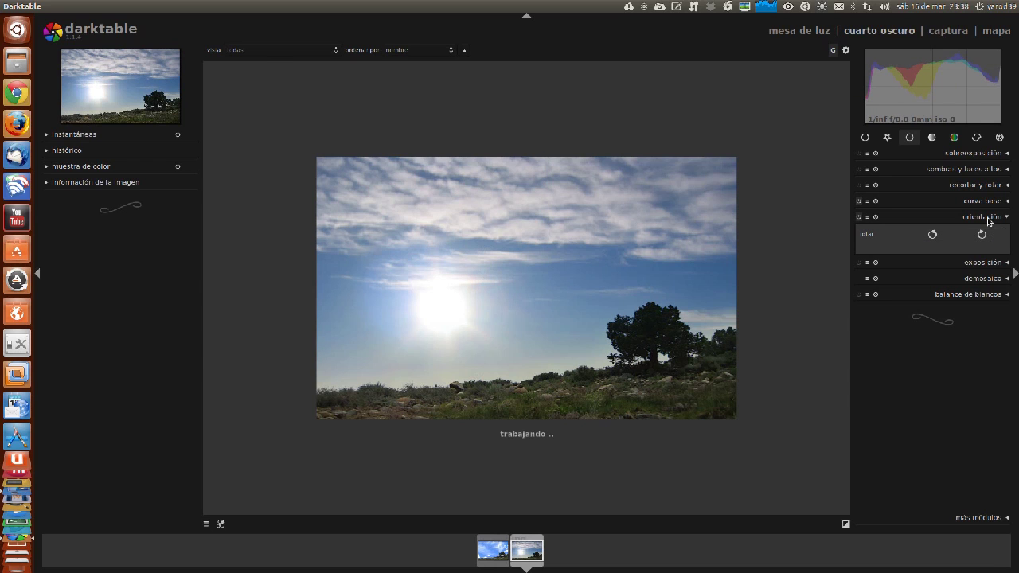
left_click(987, 216)
Inspect the exposure, demosaic and white balance settings, then show the additional modules list.
left_click(988, 234)
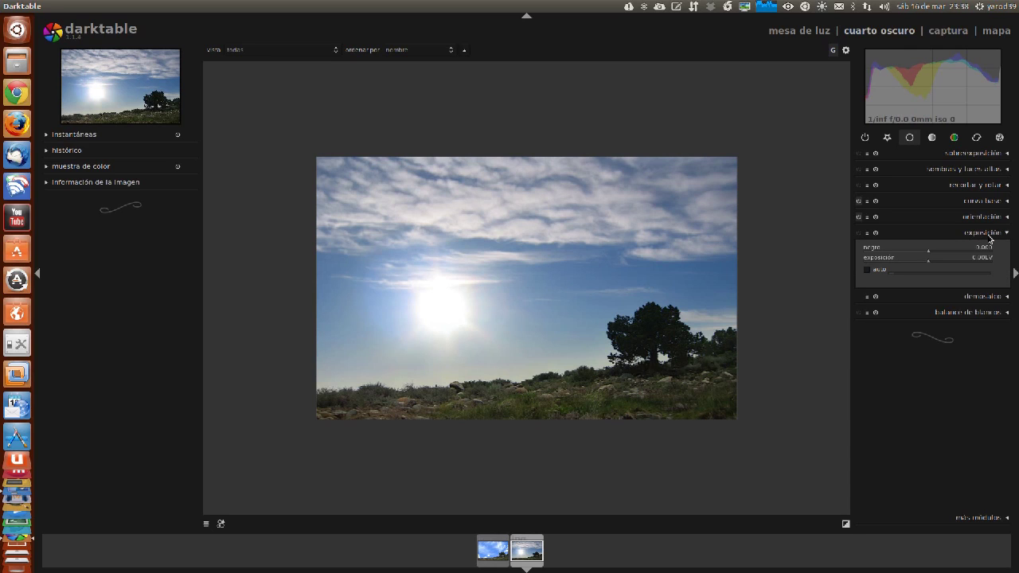
left_click(989, 235)
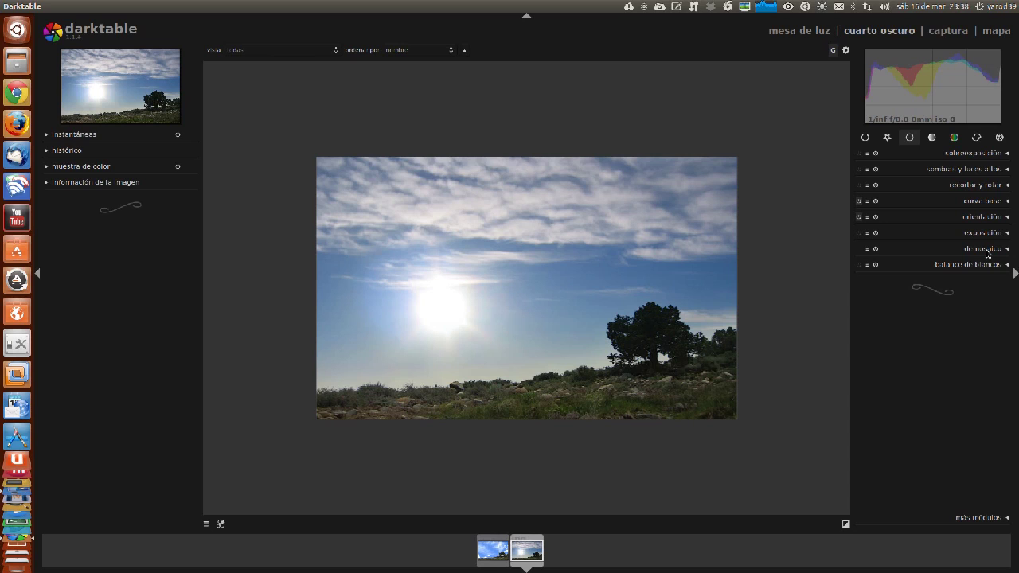
left_click(987, 250)
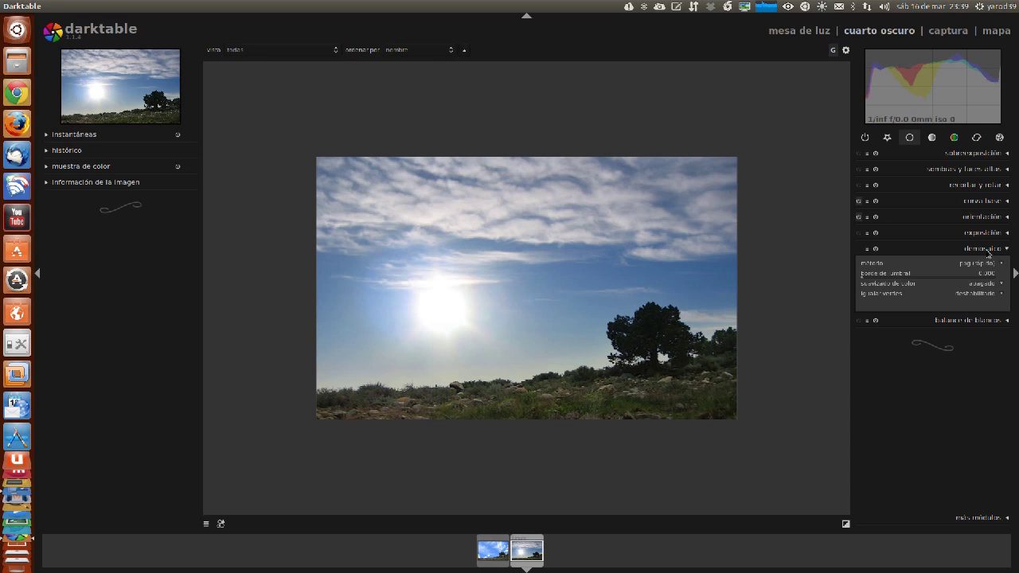
left_click(988, 251)
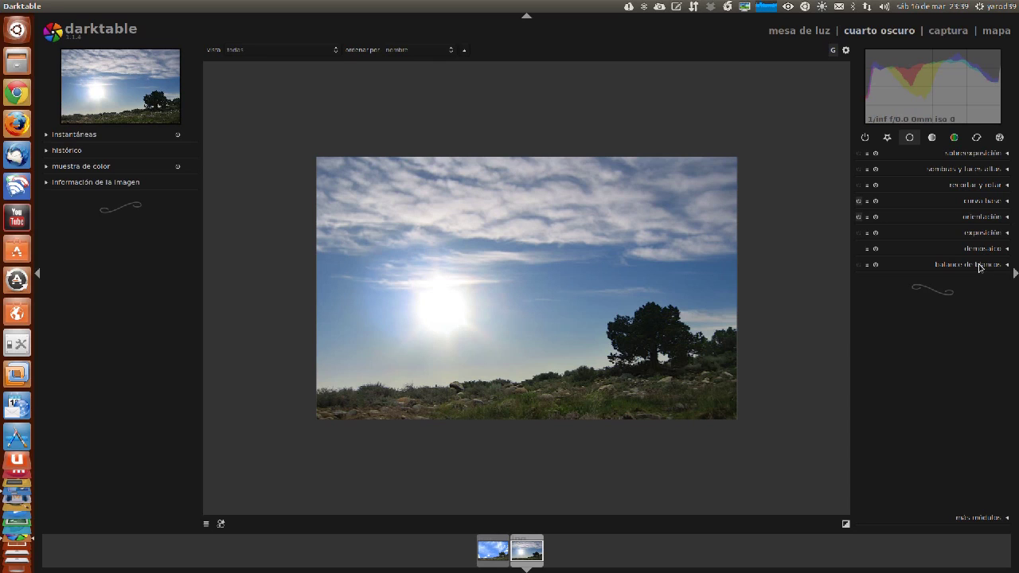
left_click(979, 265)
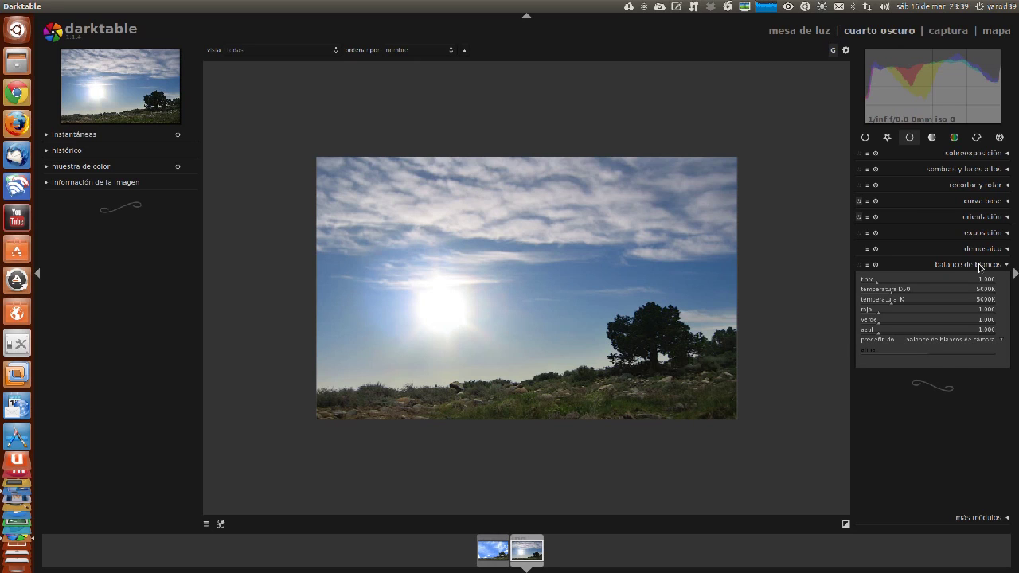
left_click(980, 266)
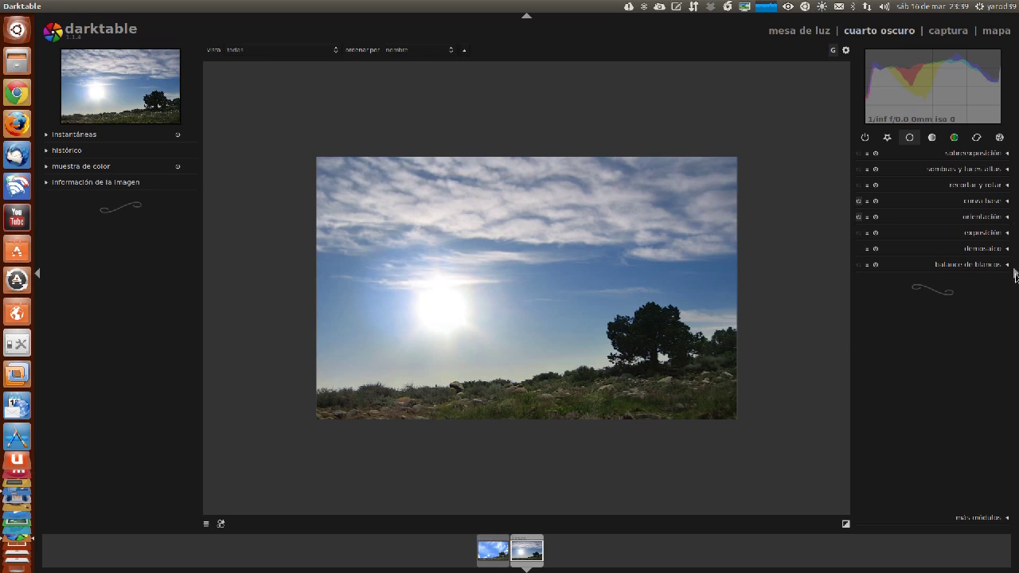
left_click(985, 518)
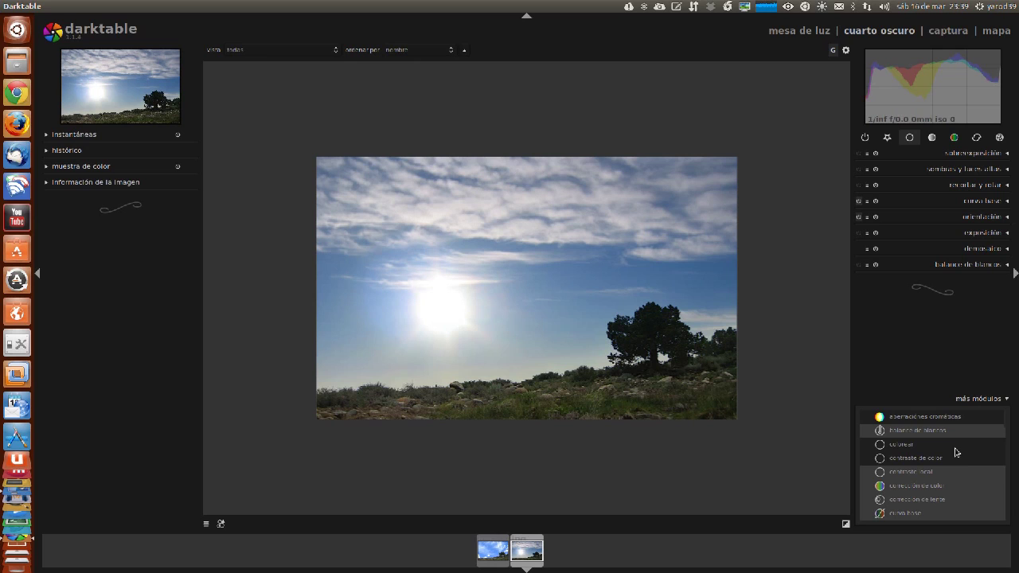
Scroll through the additional modules list and close it.
scroll(965, 474, "down", 1)
scroll(966, 475, "down", 1)
scroll(965, 477, "down", 1)
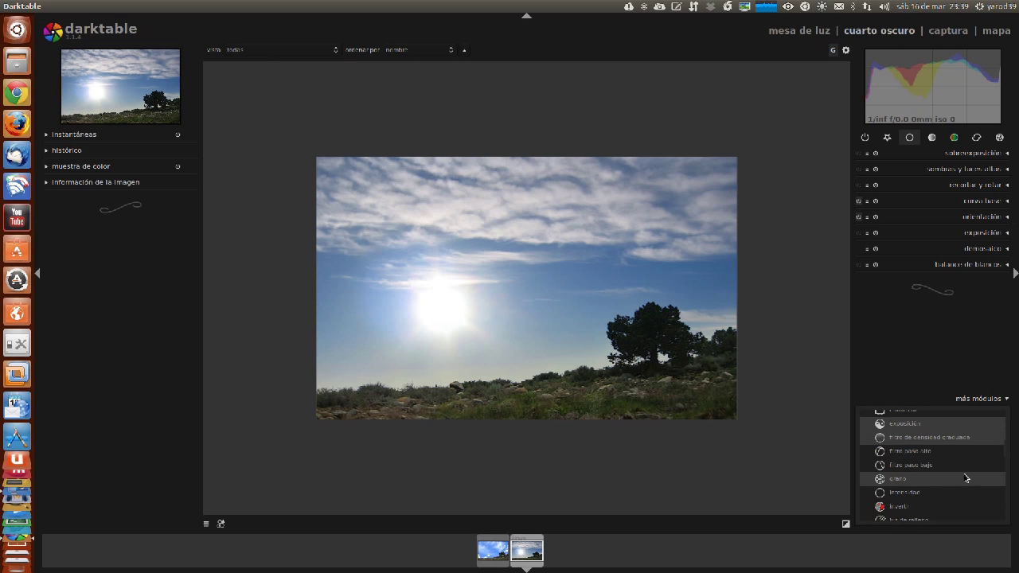
scroll(965, 477, "down", 2)
scroll(963, 480, "down", 2)
scroll(963, 483, "down", 2)
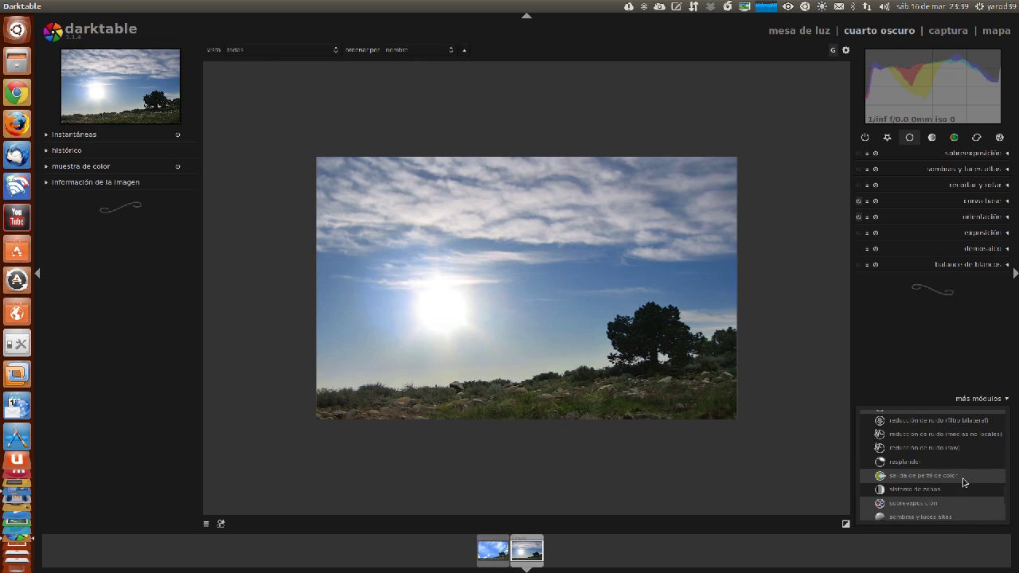
scroll(963, 482, "down", 2)
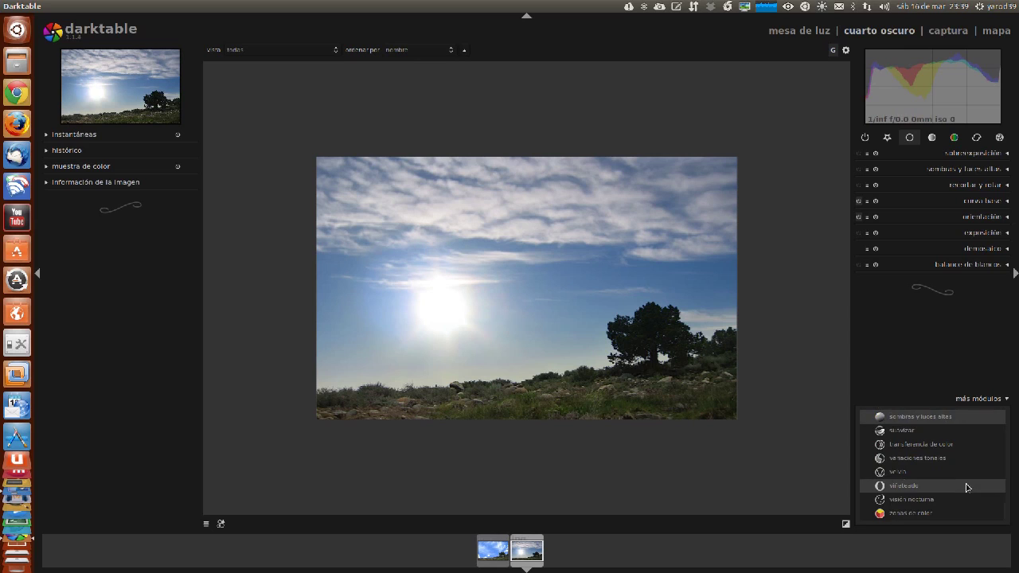
left_click(977, 400)
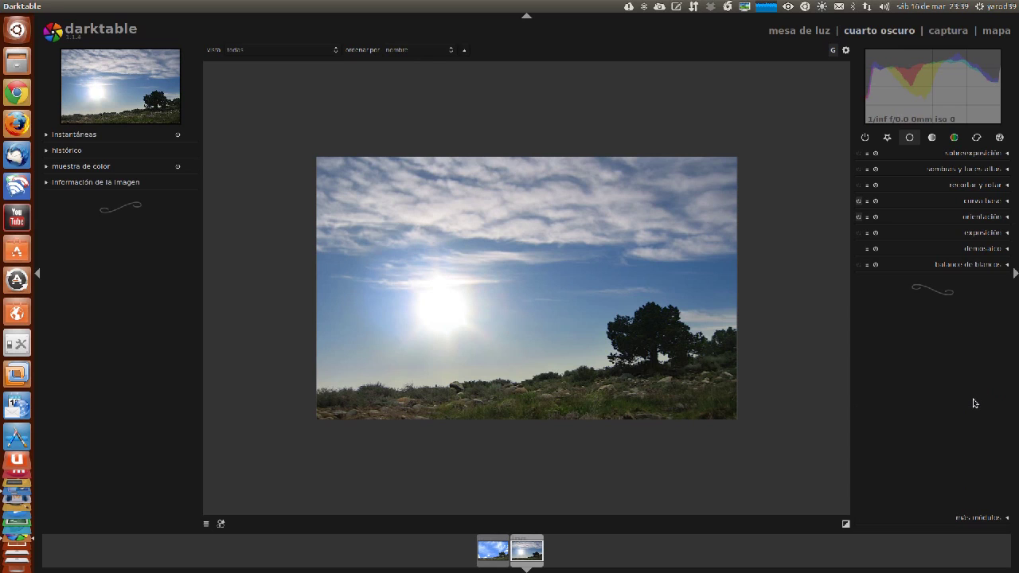
Toggle the module panel, top filter bar and left snapshots panel off and back on.
left_click(1016, 274)
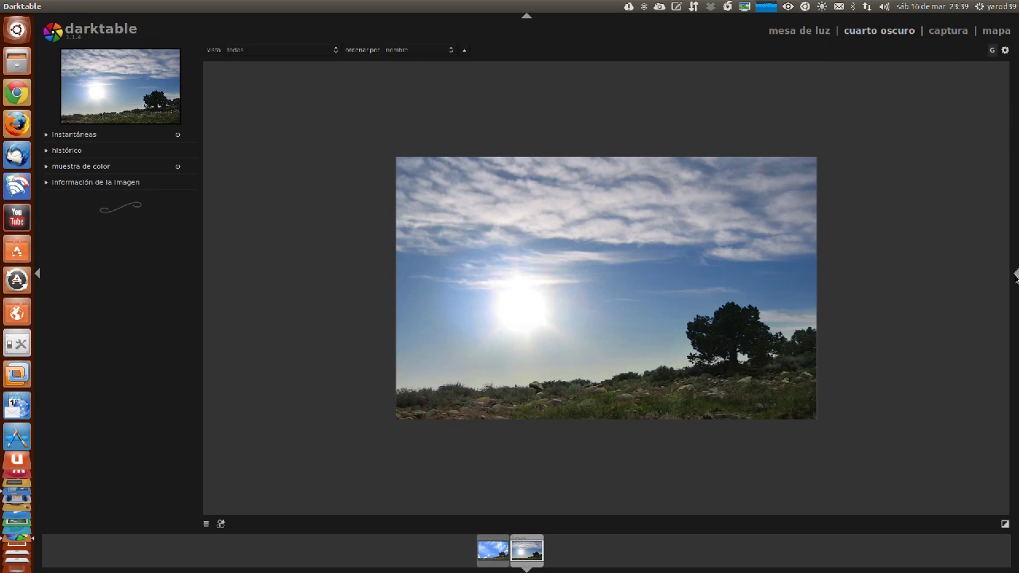
left_click(1016, 274)
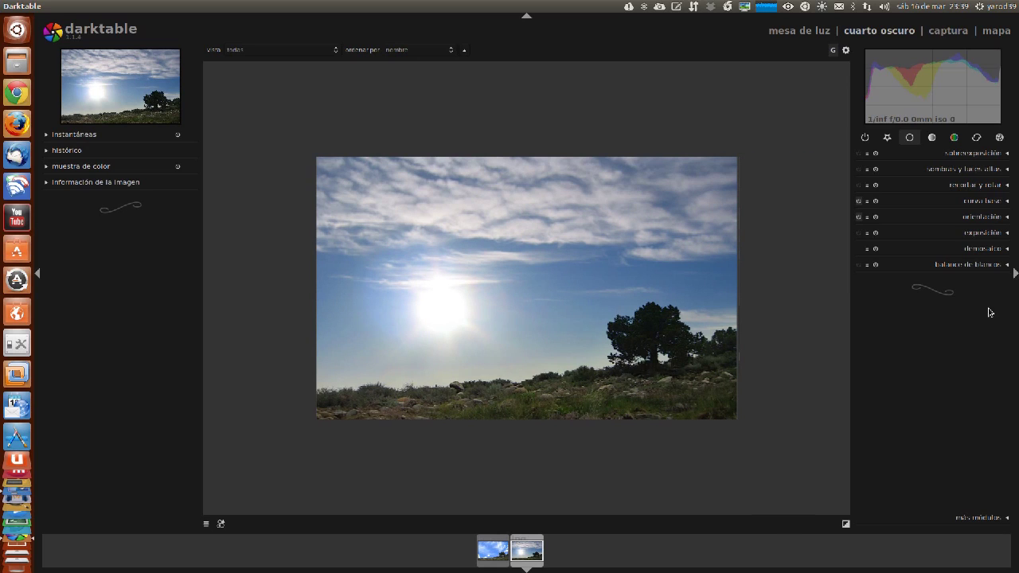
left_click(526, 18)
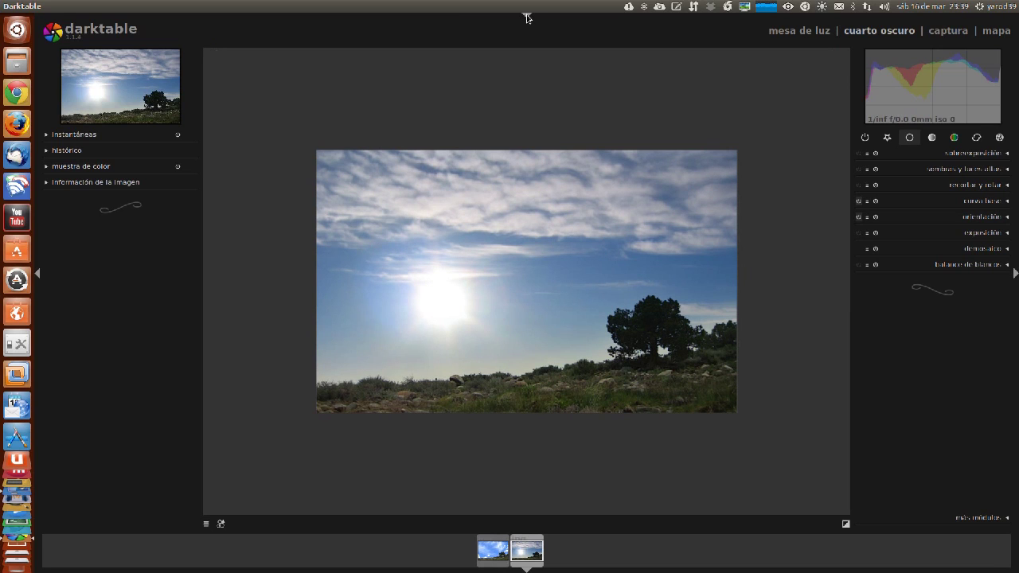
left_click(526, 17)
left_click(526, 18)
left_click(526, 18)
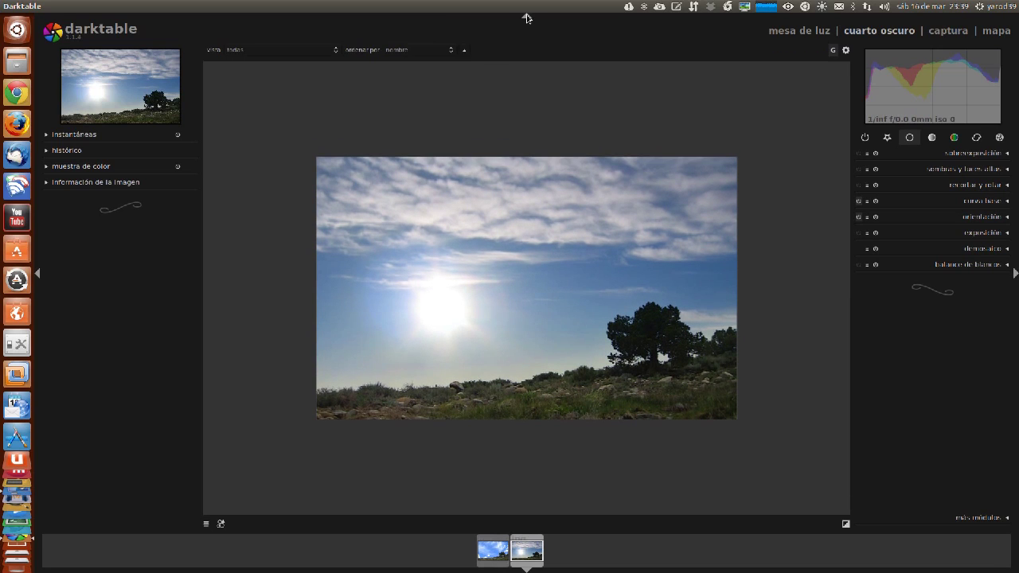
left_click(36, 276)
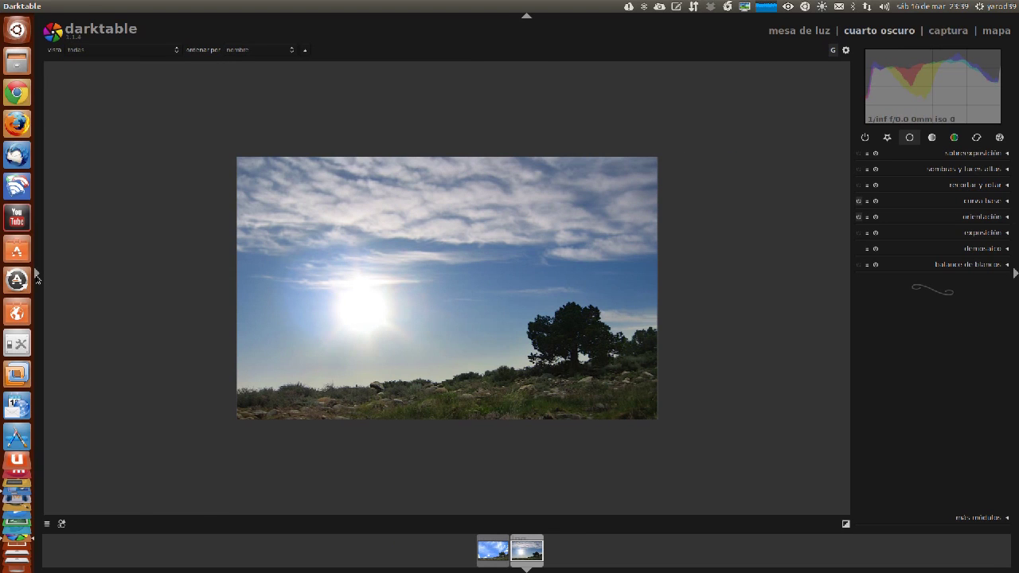
left_click(37, 276)
Leave fullscreen, maximize the window and toggle the module panel once more.
key("F11")
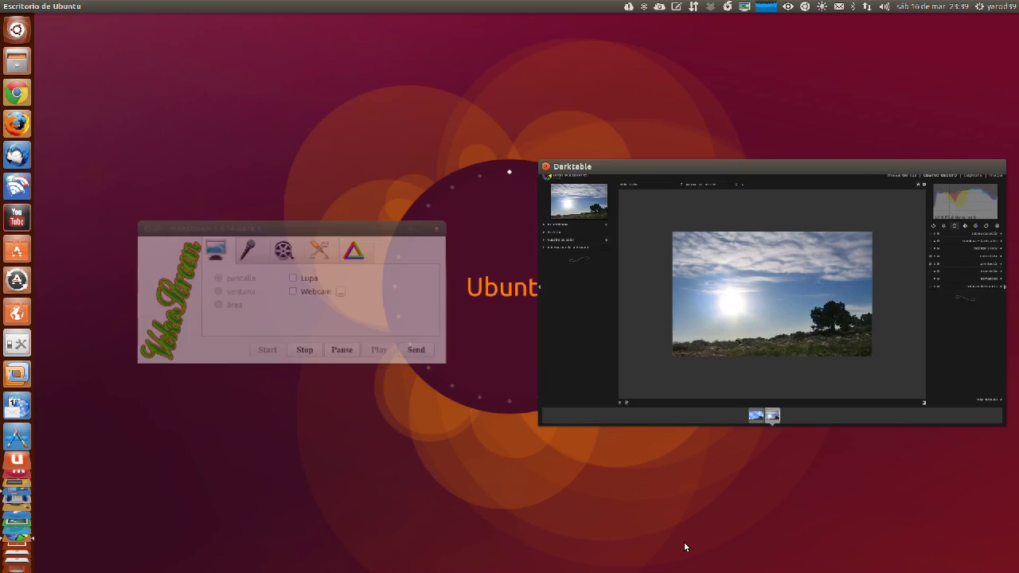
double_click(725, 170)
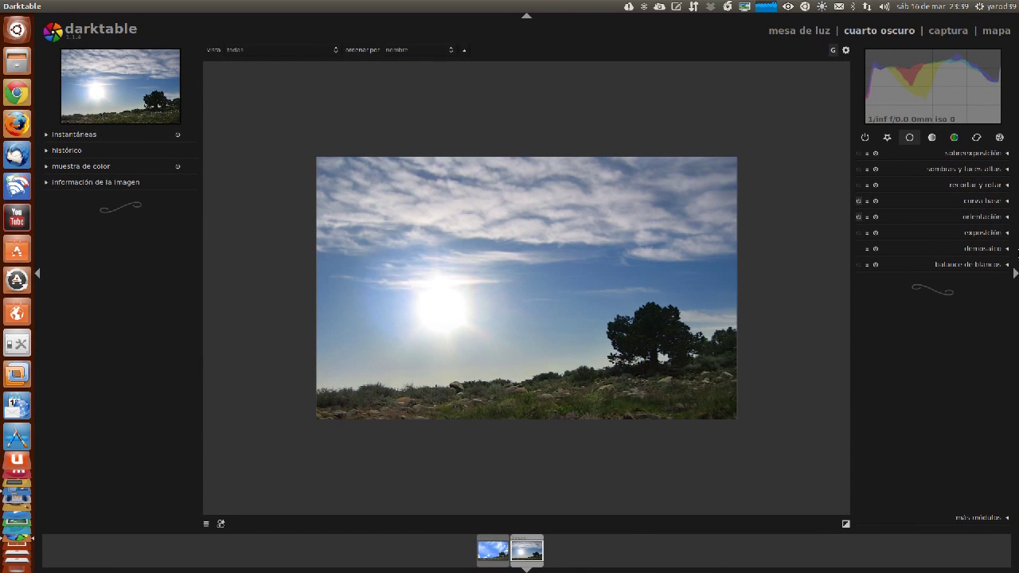
left_click(1014, 273)
left_click(1016, 274)
In the map view, search for Madrid and jump to 'Madrid, España' at 50 km scale.
left_click(995, 32)
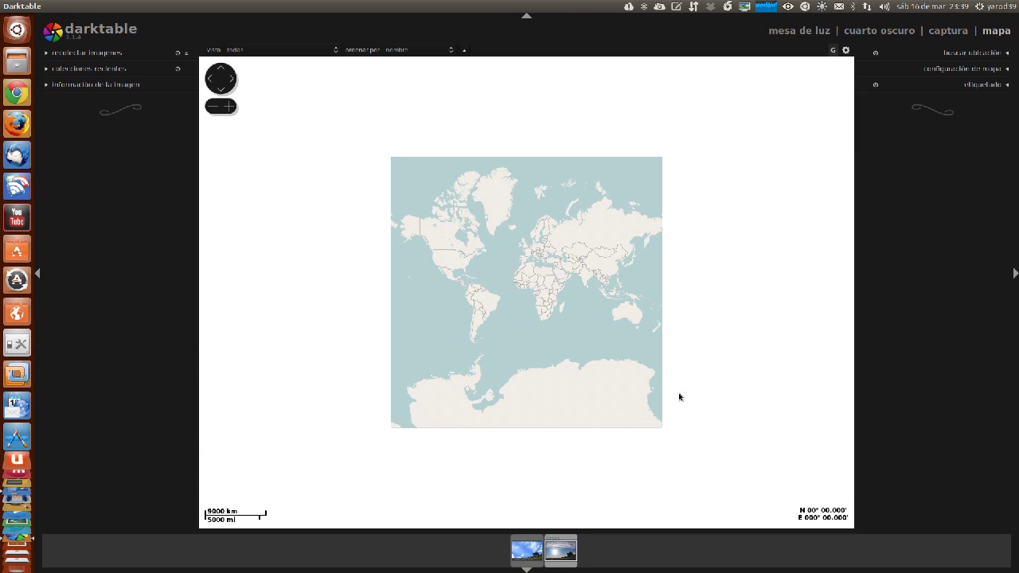
scroll(497, 294, "up", 1)
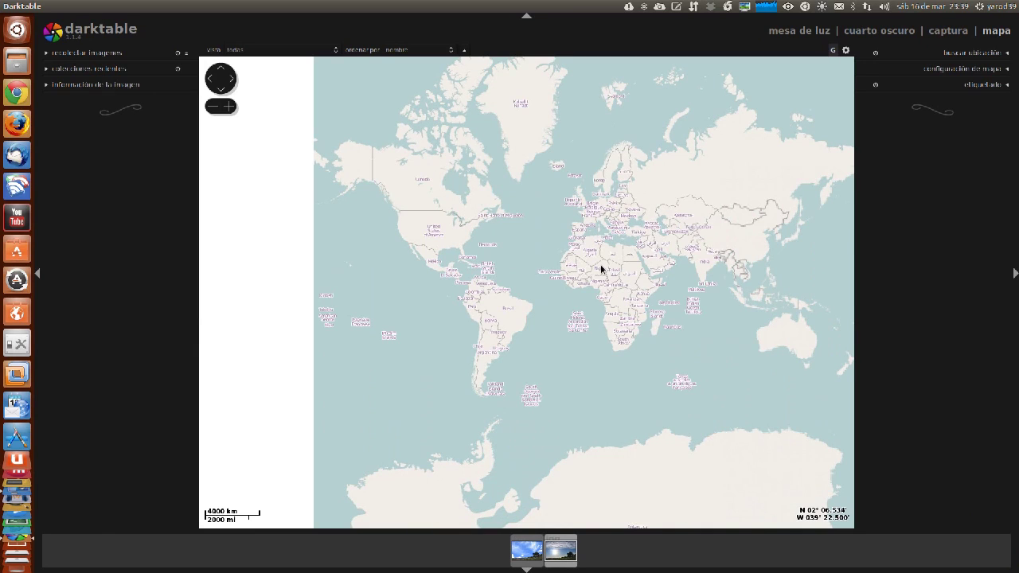
left_click(956, 53)
type("Madrid,")
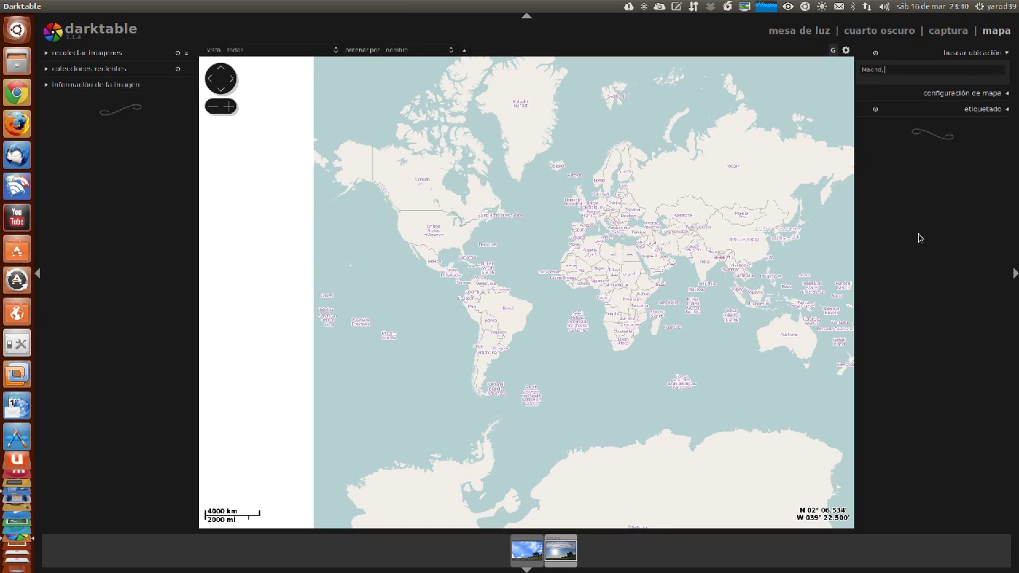
type("La")
key("Return")
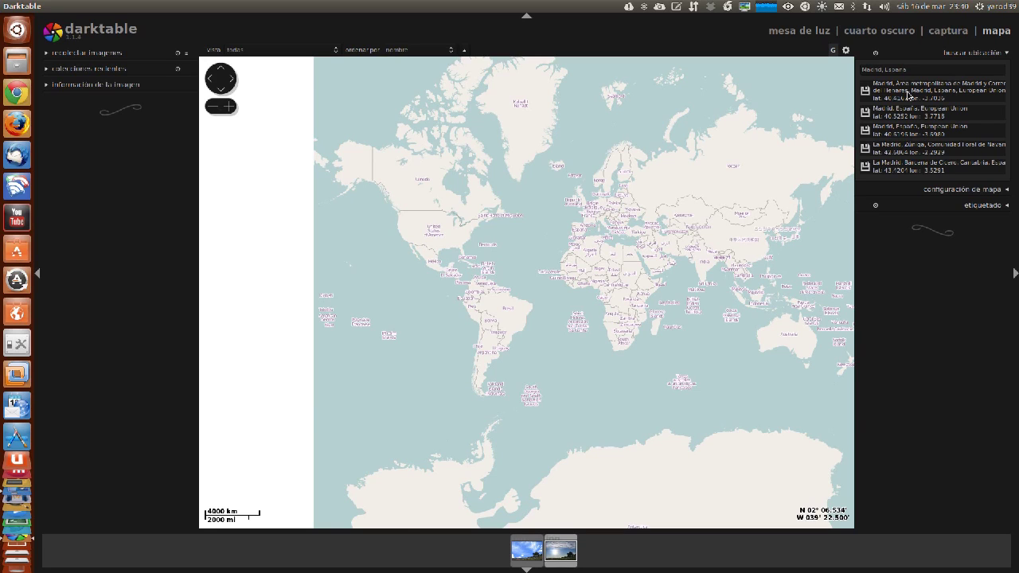
left_click(908, 96)
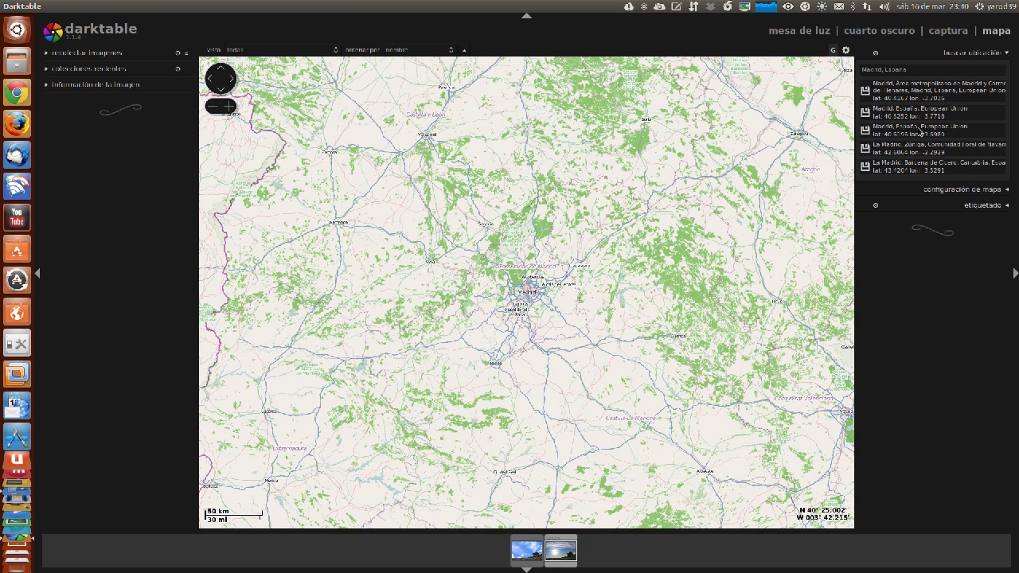
left_click(1001, 53)
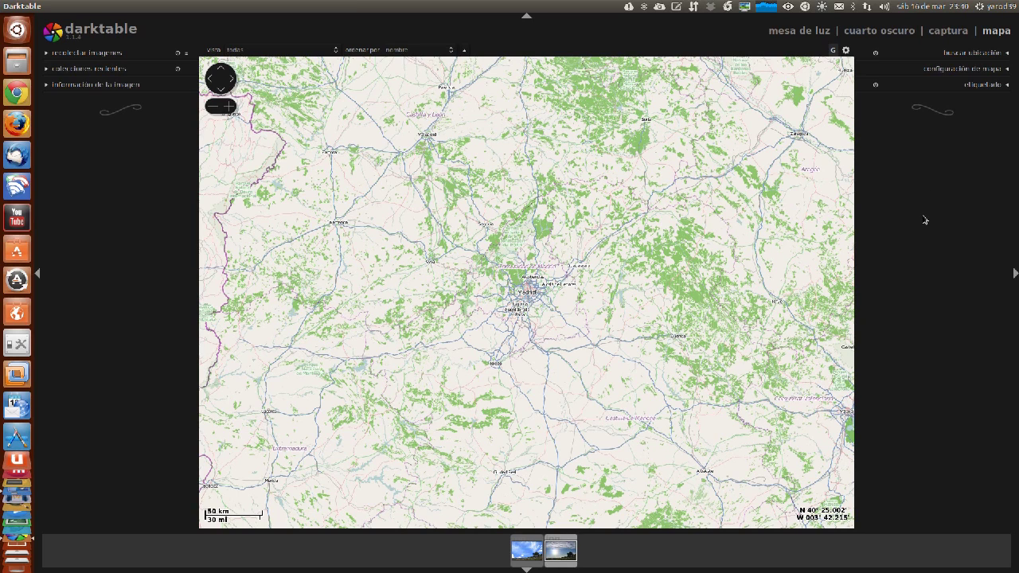
Change the map source under 'configuración de mapa' from OpenStreetMap to Google Maps.
left_click(963, 70)
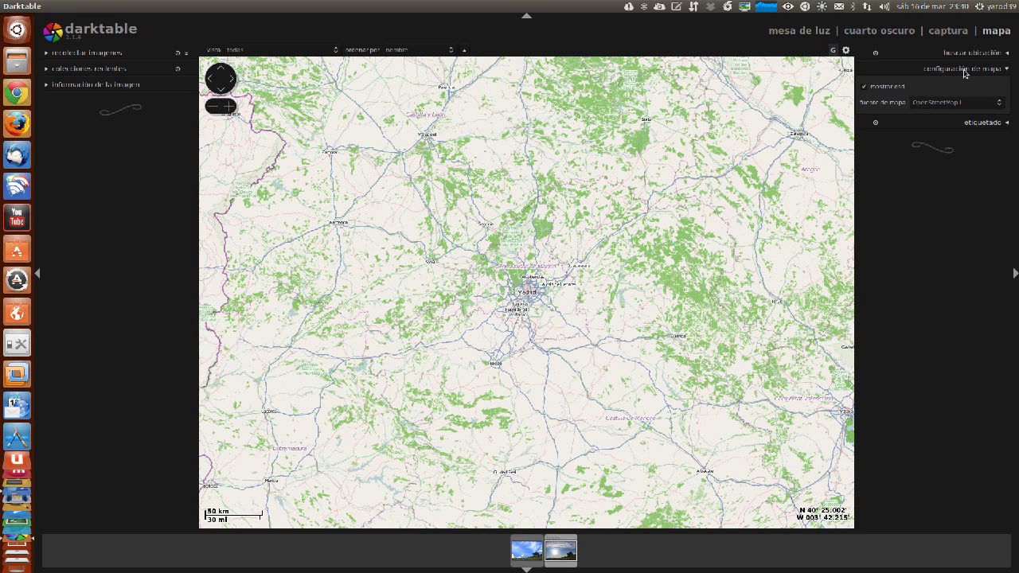
left_click(1000, 109)
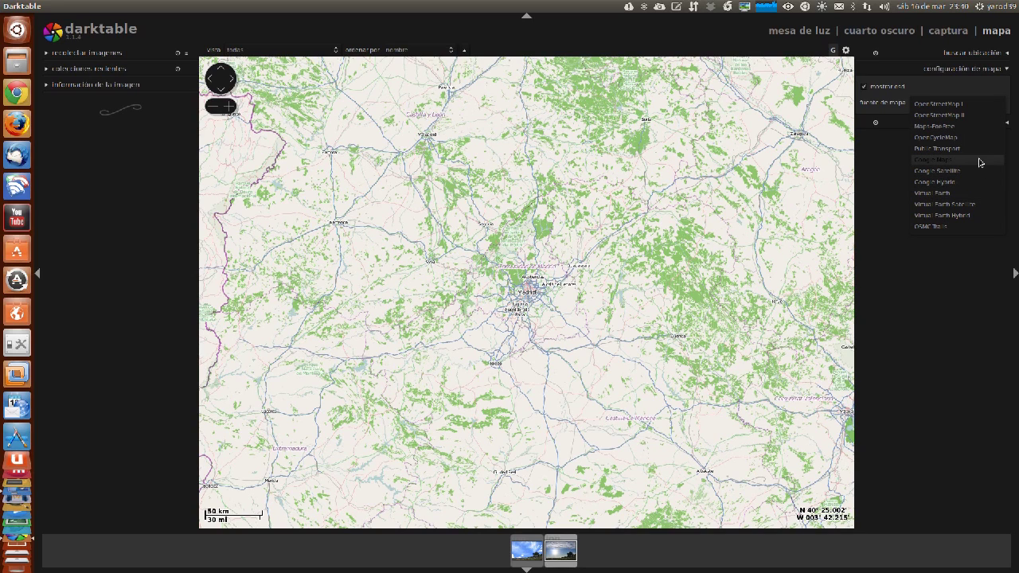
left_click(980, 162)
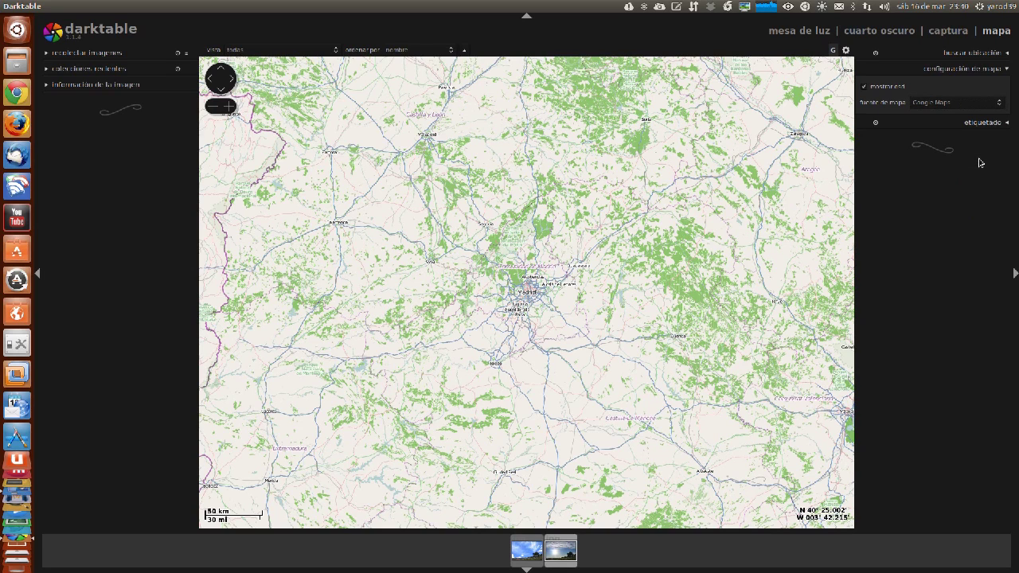
left_click(982, 103)
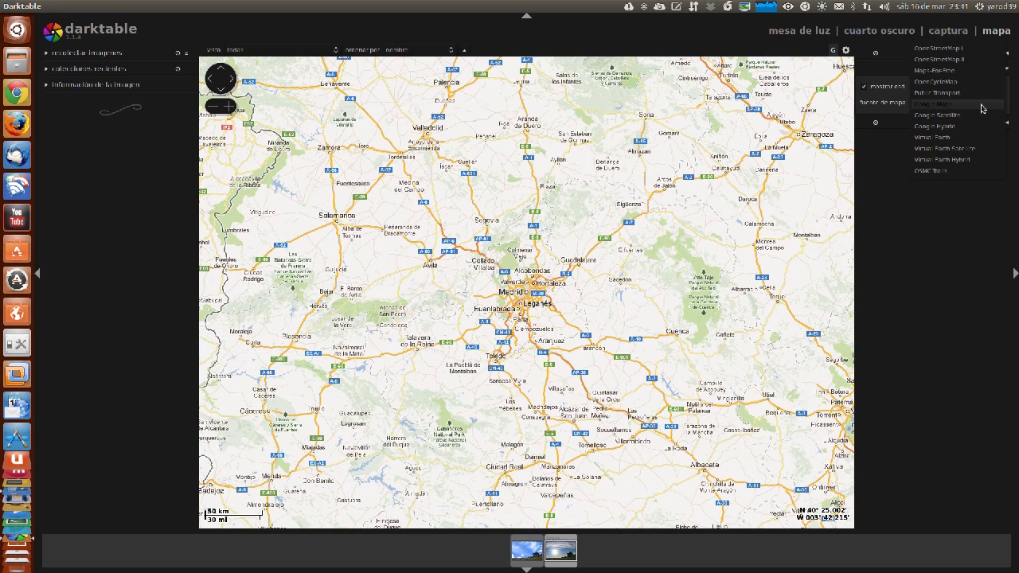
left_click(982, 104)
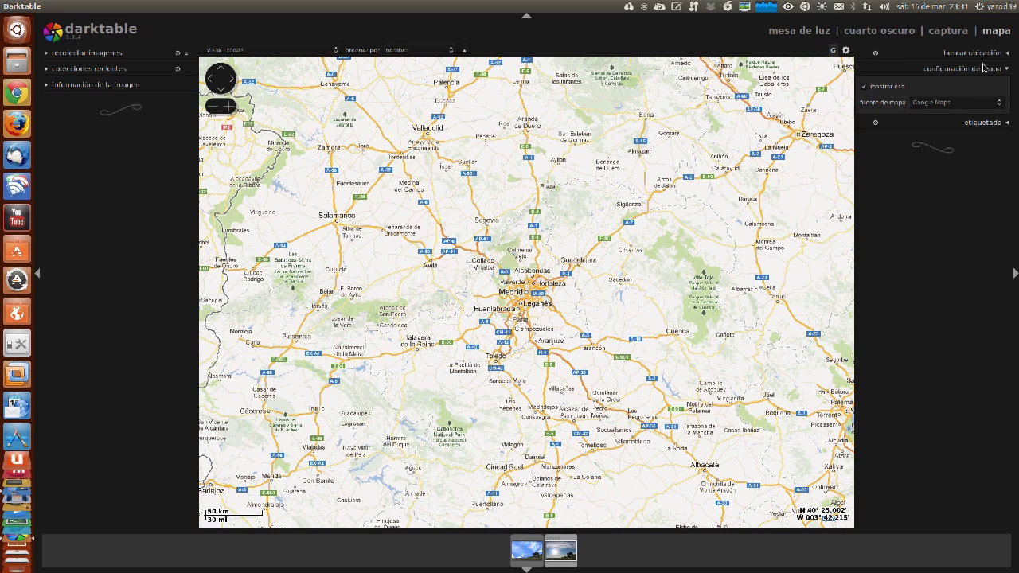
left_click(984, 69)
Peek at the tagging options, toggle the right panel off and on, then return to lighttable.
left_click(984, 86)
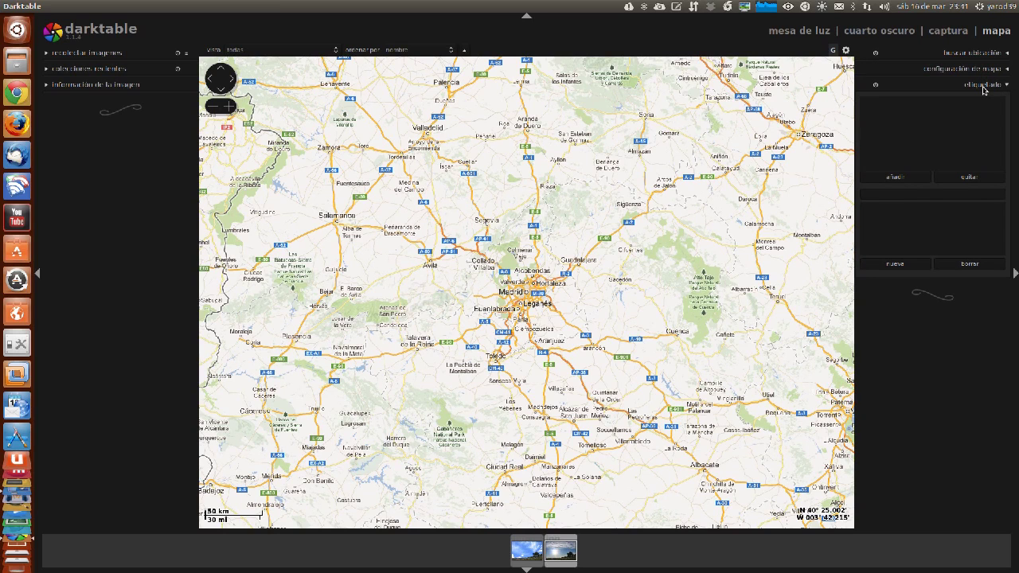
left_click(892, 179)
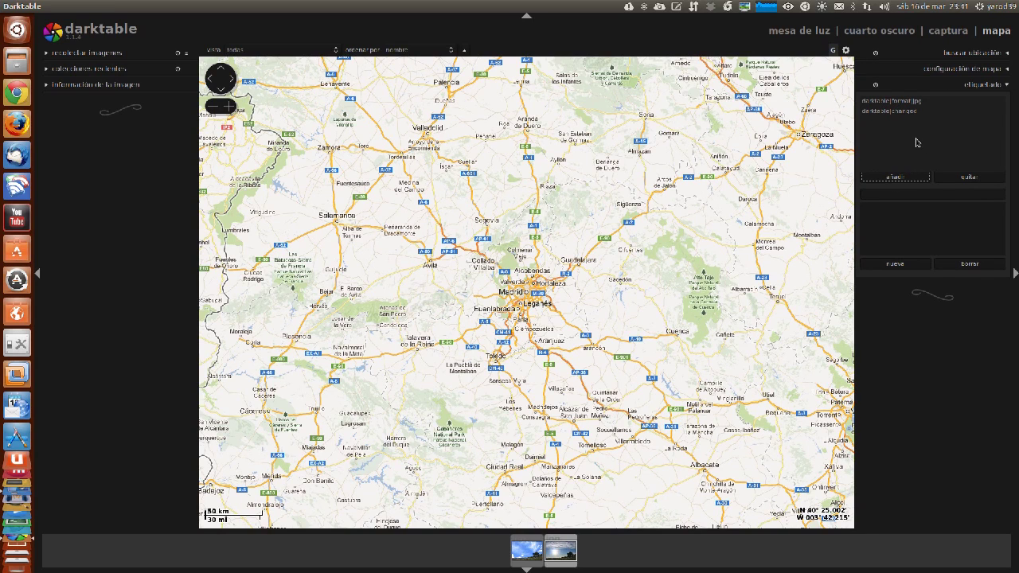
left_click(982, 86)
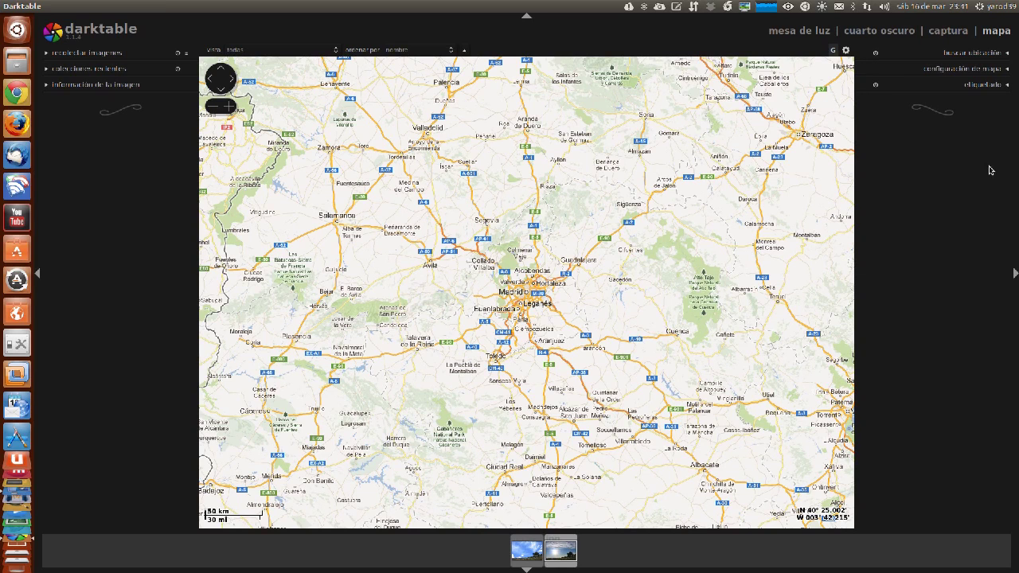
left_click(1015, 275)
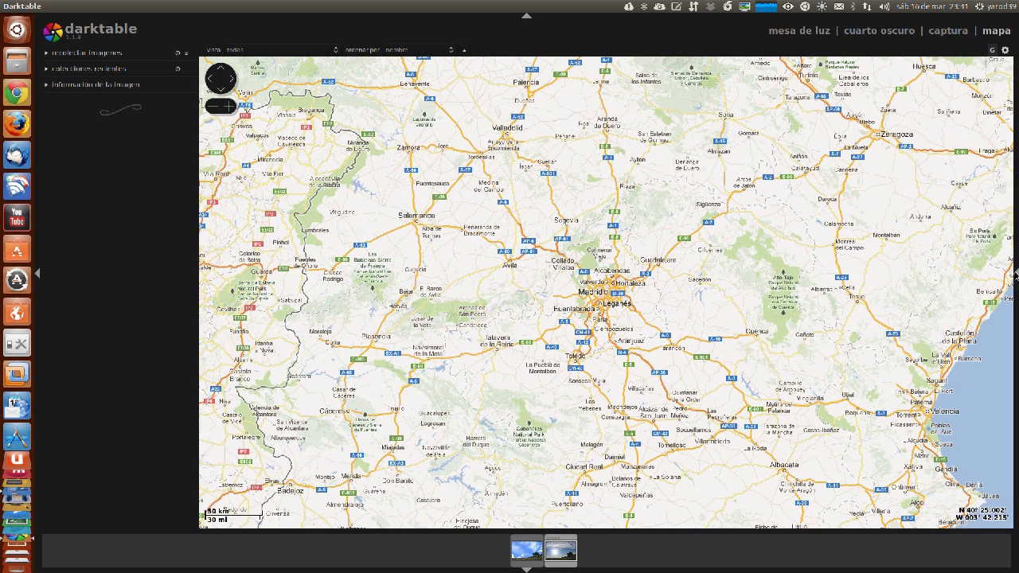
left_click(1015, 275)
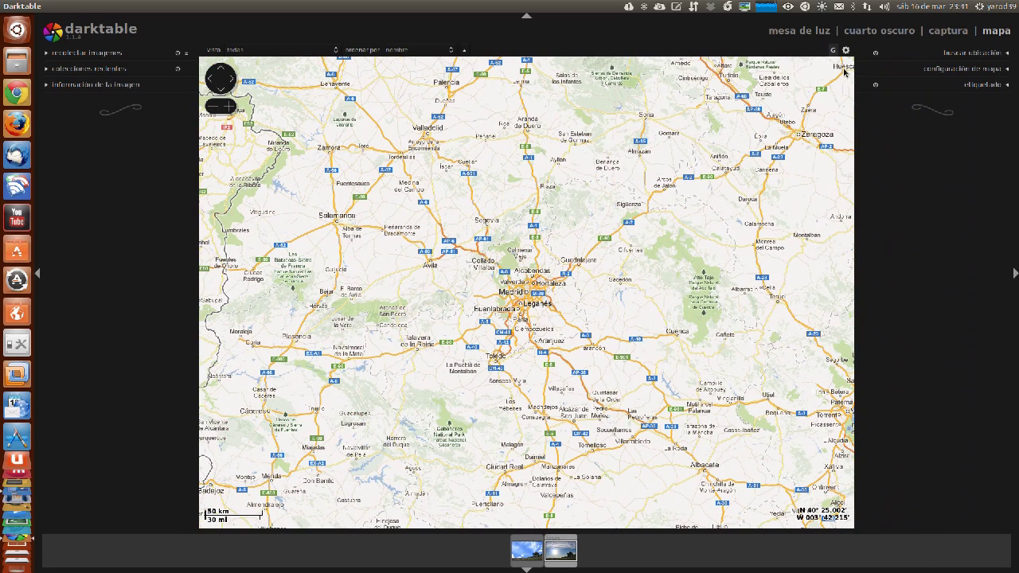
left_click(814, 34)
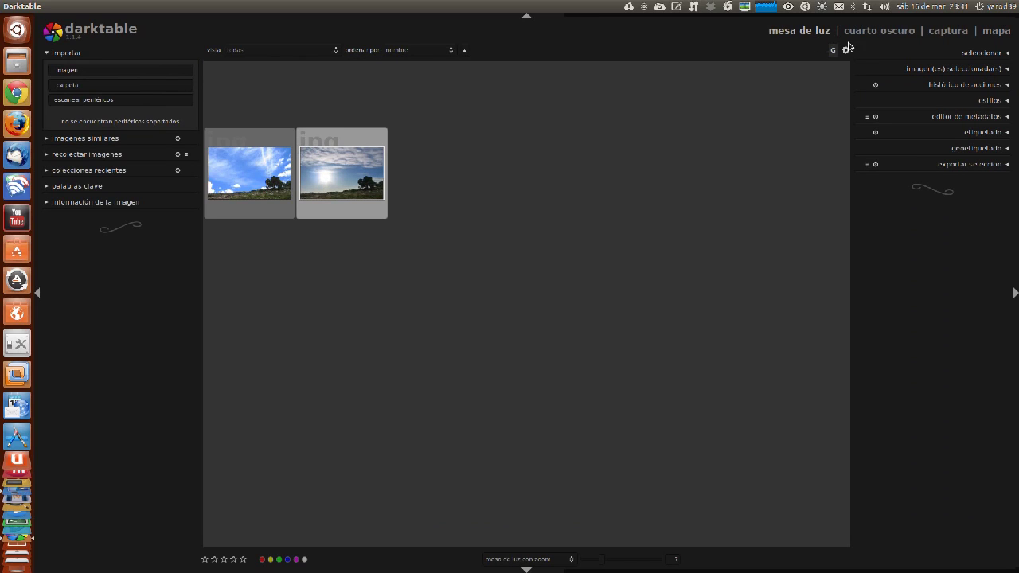
Set export target to 'álbum facebook' with 8-bit JPG format at quality 97.
left_click(953, 167)
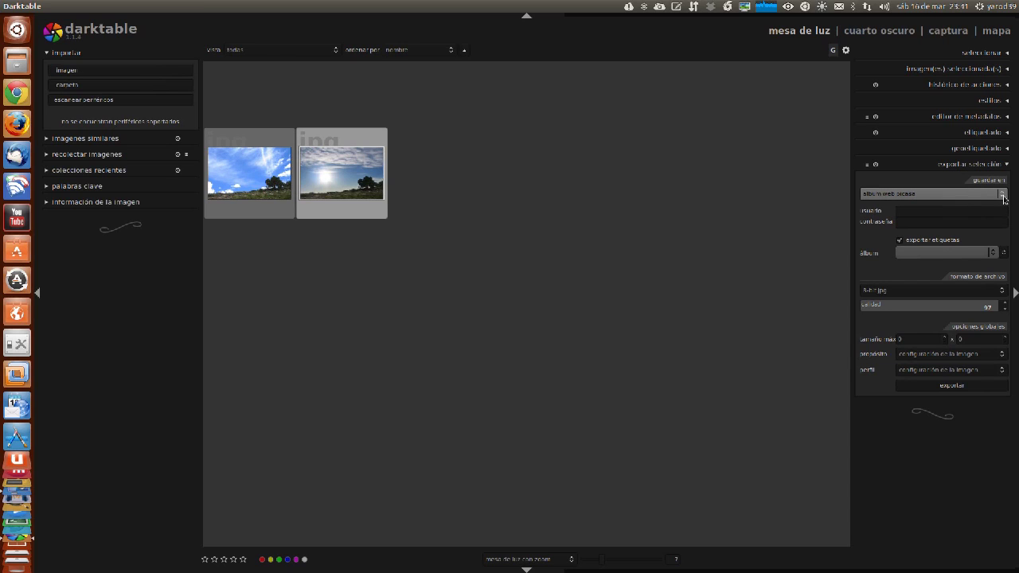
left_click(1002, 195)
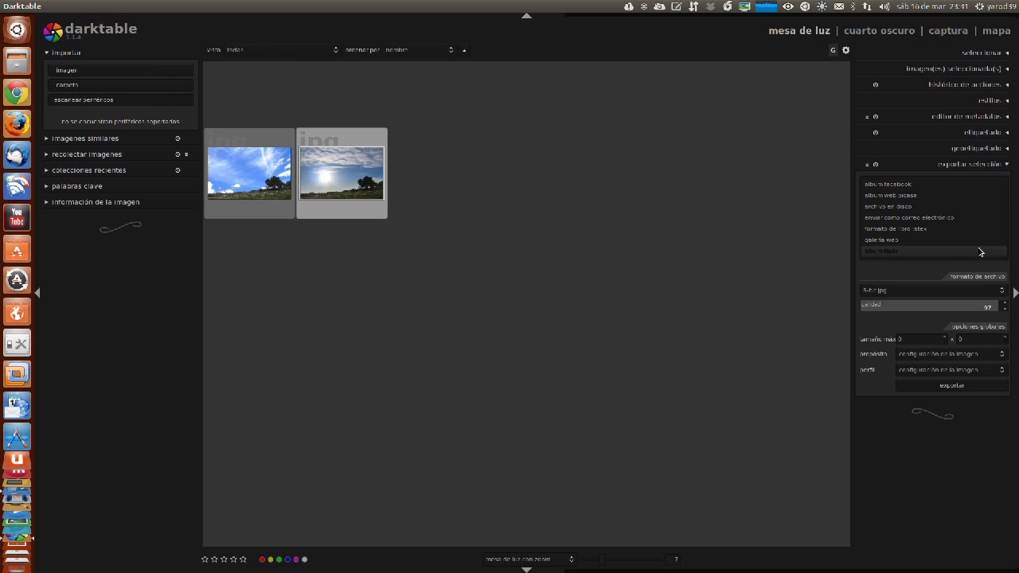
left_click(962, 191)
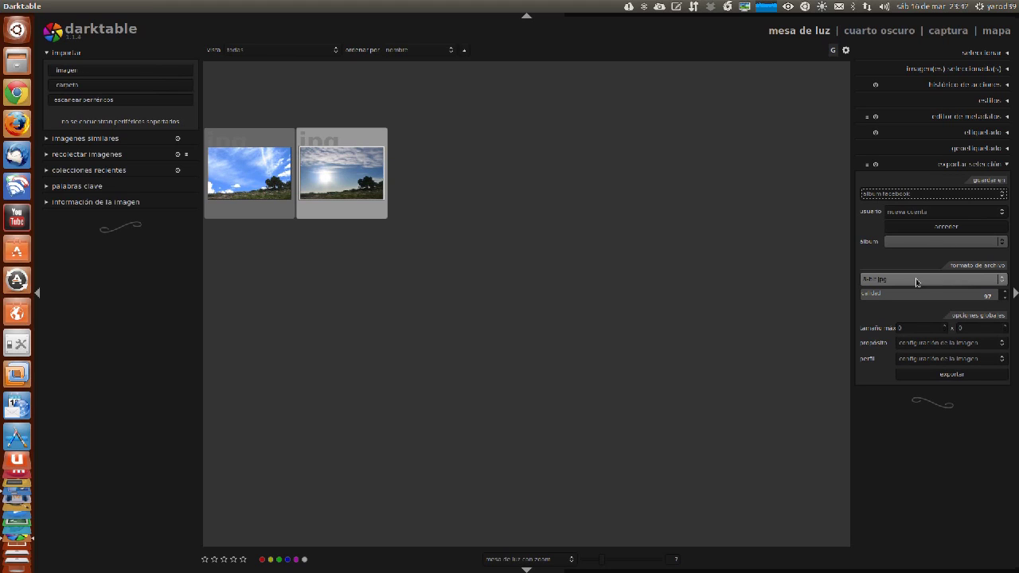
left_click(1004, 284)
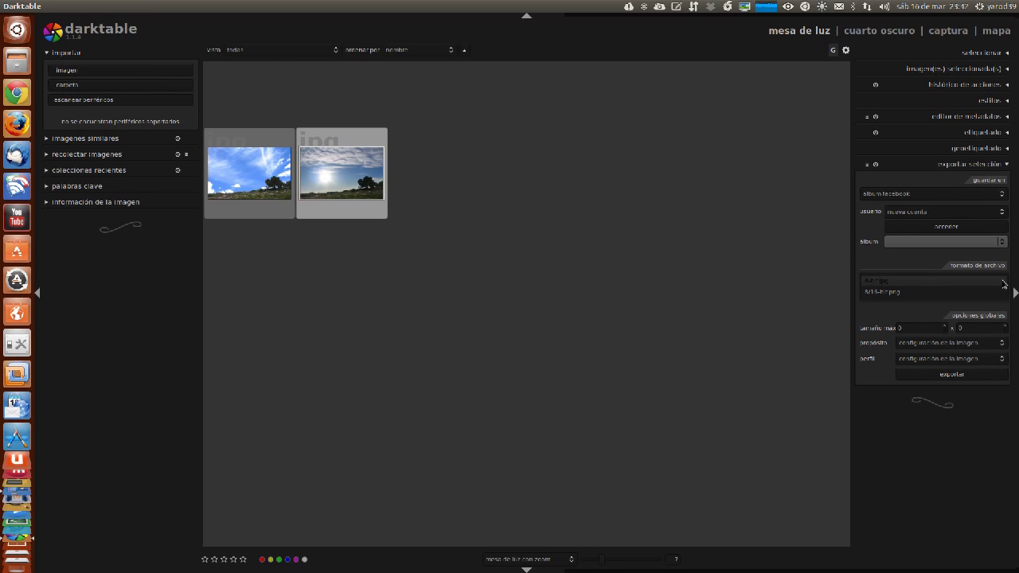
left_click(996, 282)
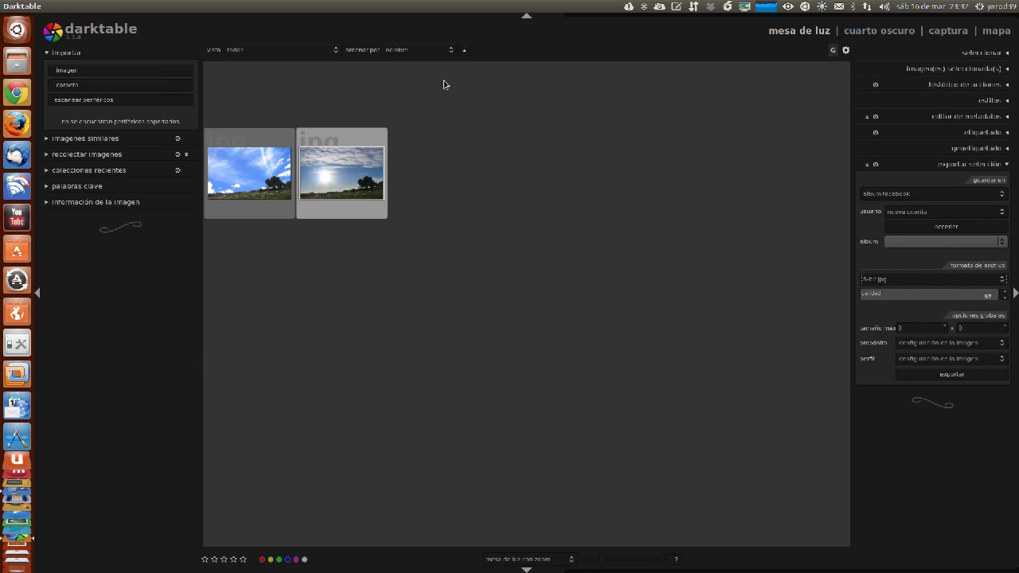
Open the blue-sky photo with the lone tree in the darkroom.
left_click(250, 174)
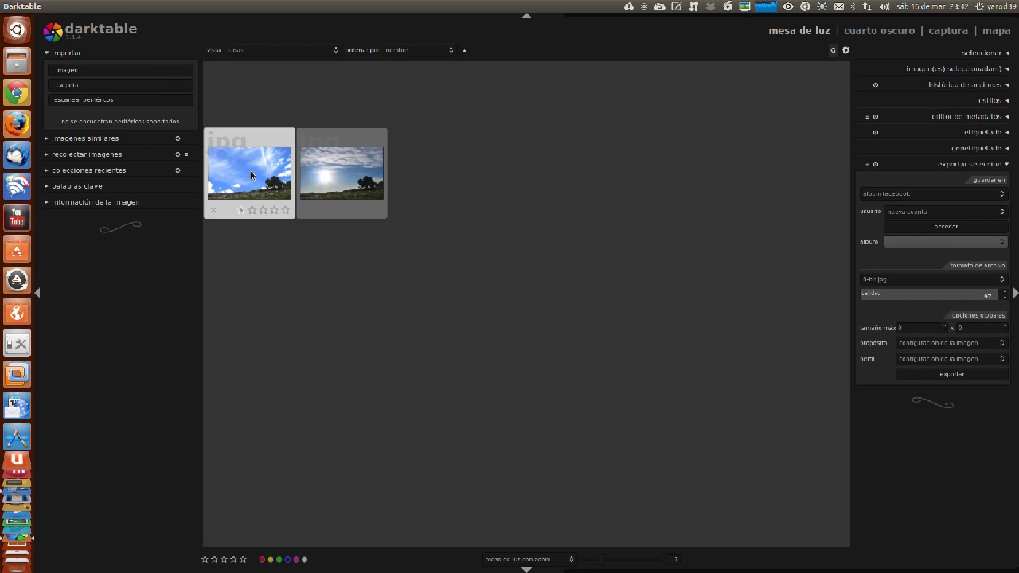
double_click(251, 175)
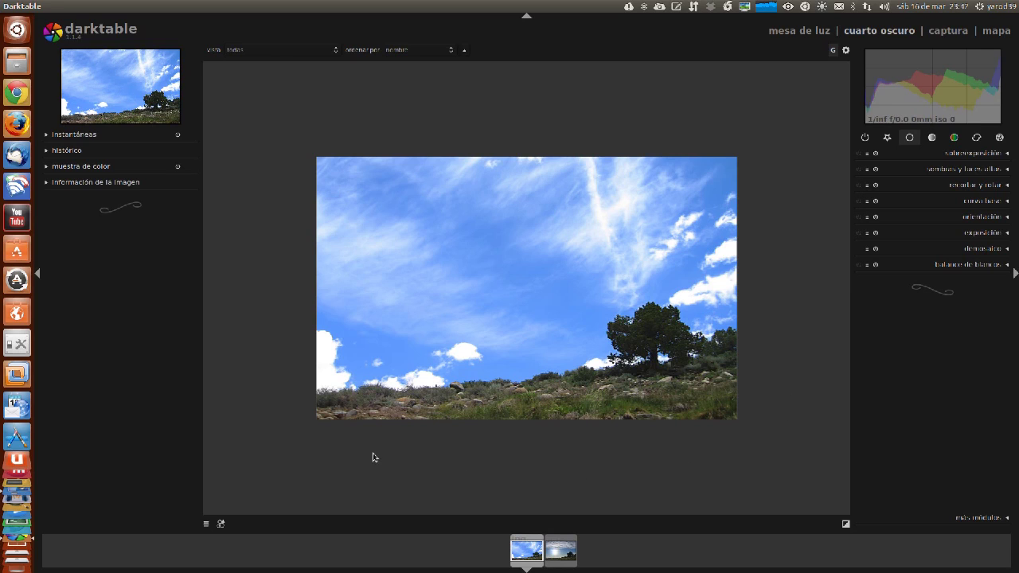
Close the darktable window to return to the Ubuntu desktop.
mouse_move(16, 6)
left_click(8, 8)
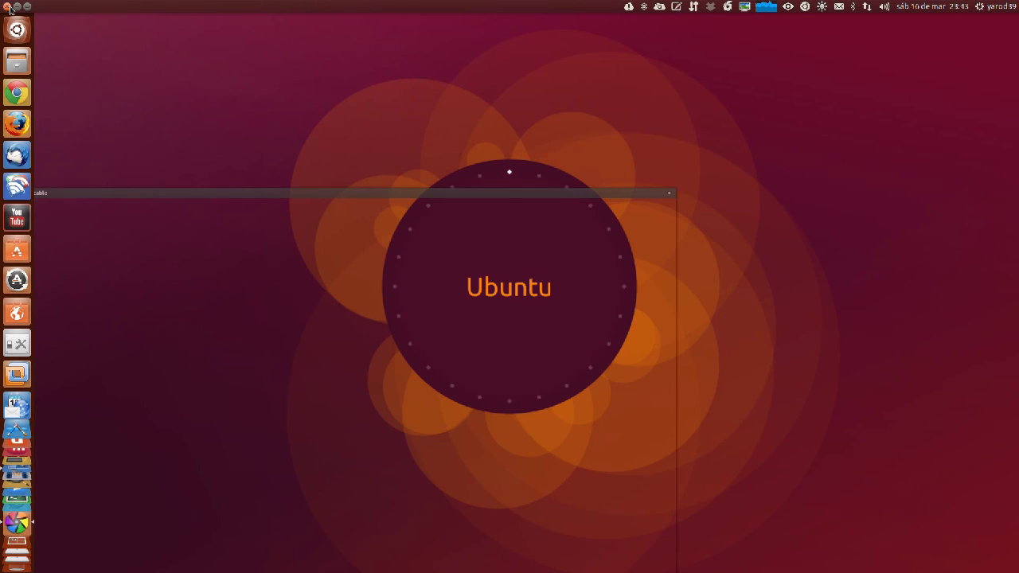